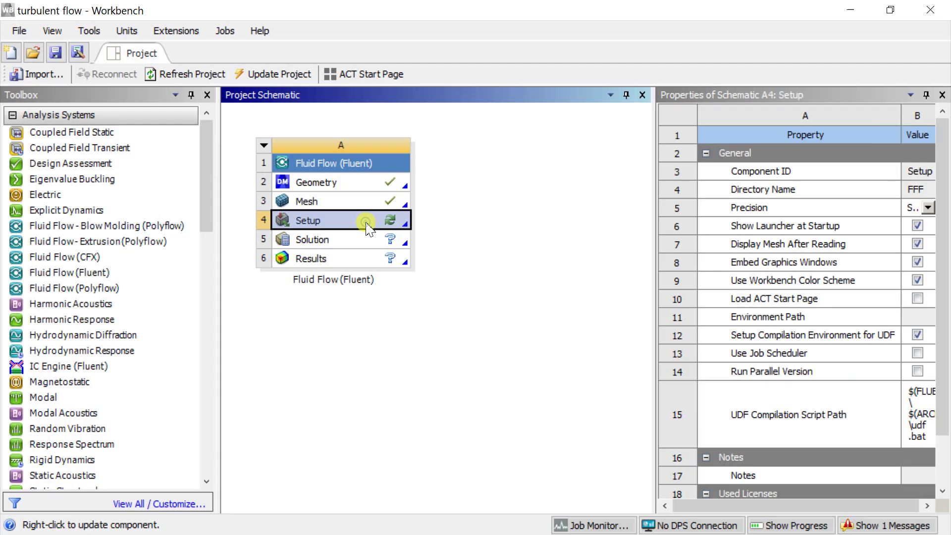
Open the Setup cell of the Fluid Flow (Fluent) system and start Fluent with Double Precision enabled.
right_click(366, 227)
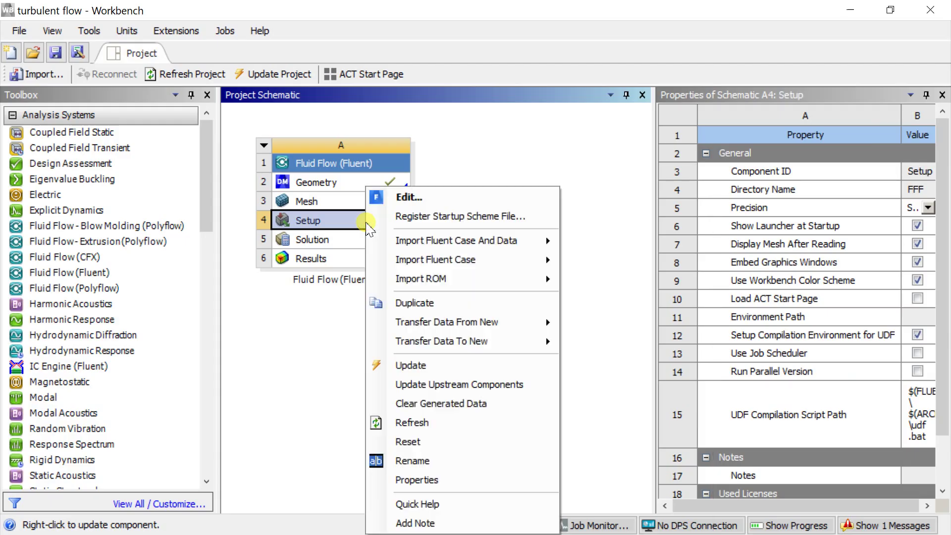
click(416, 203)
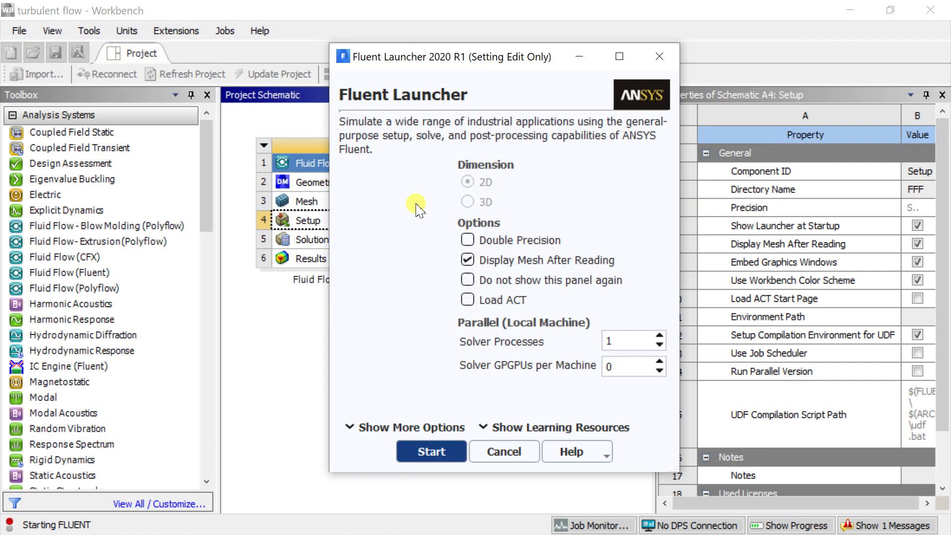
click(466, 239)
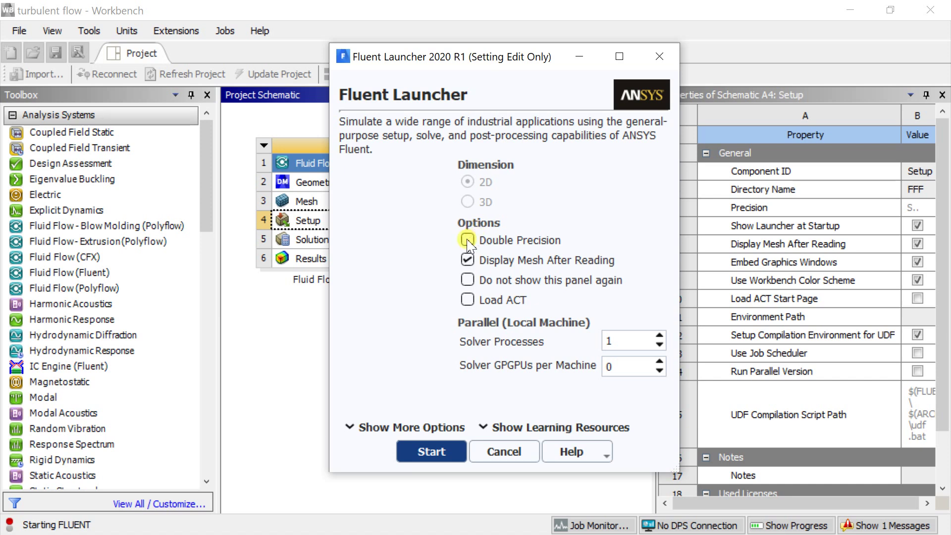
click(428, 452)
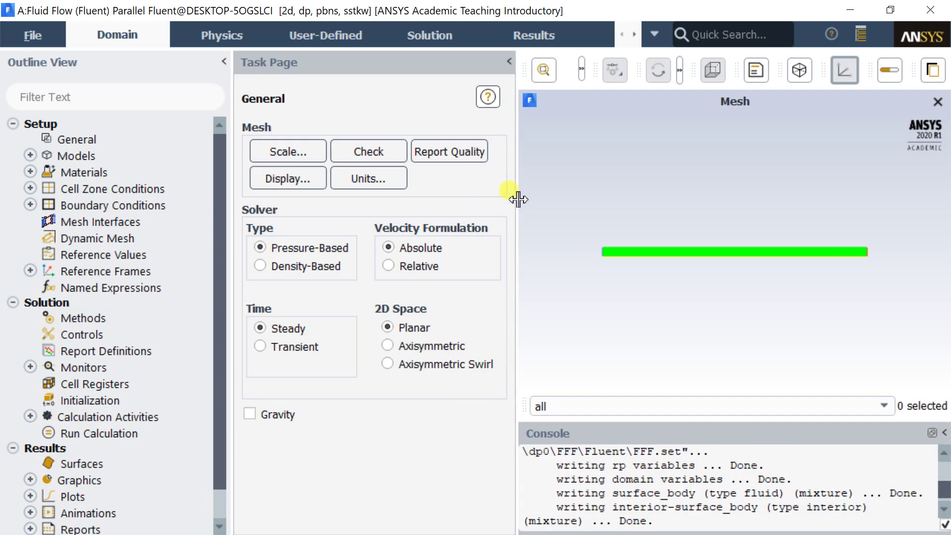
Set the solver's 2D space option to Axisymmetric.
drag(518, 199, 516, 200)
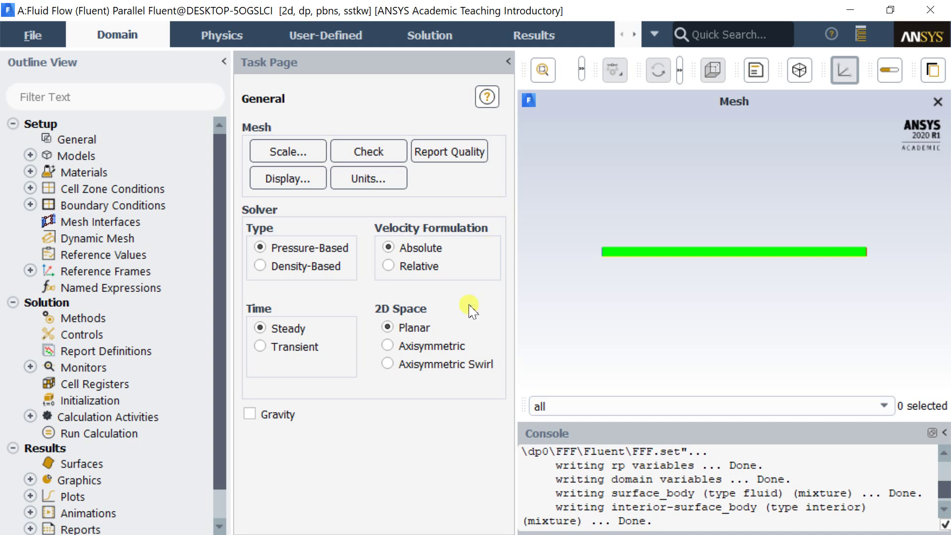
click(389, 346)
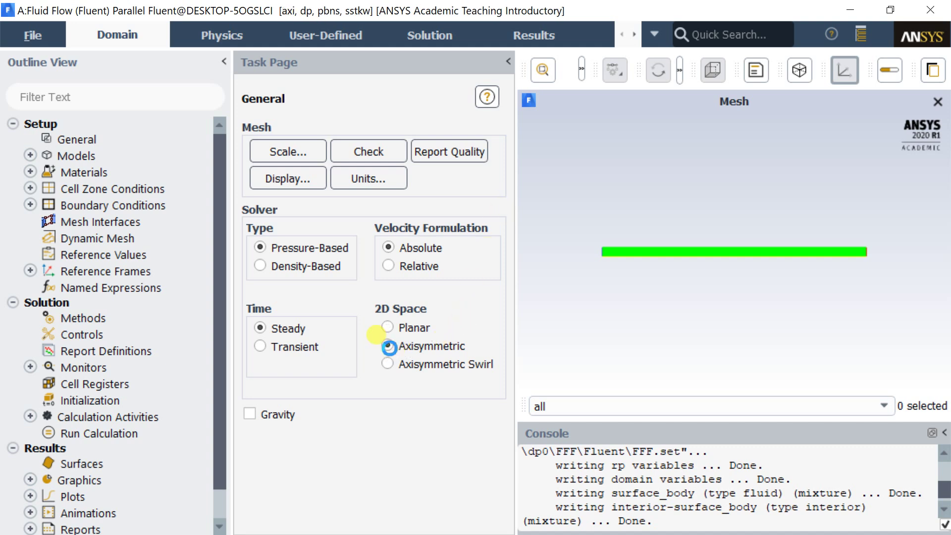
Set the viscous model to k-epsilon (2 eqn), Standard, with Enhanced Wall Treatment.
double_click(85, 160)
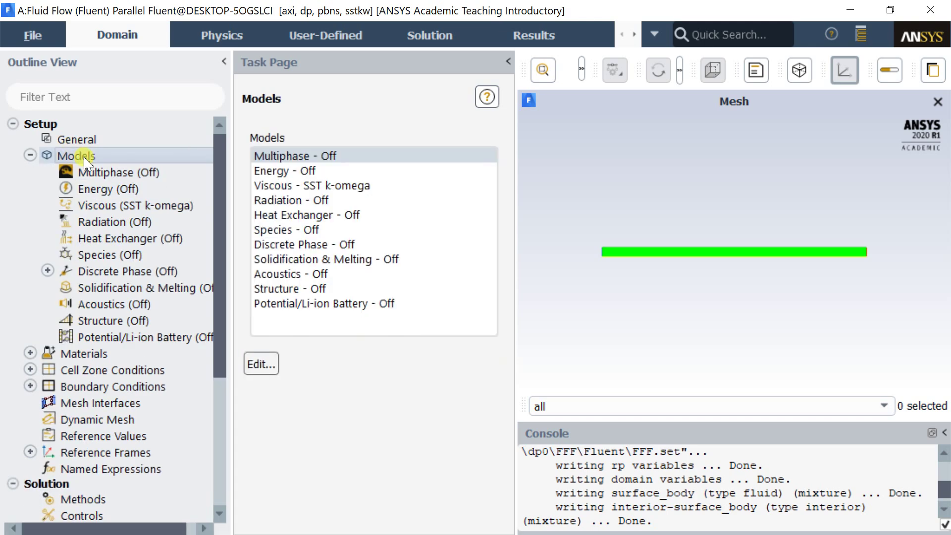
double_click(358, 191)
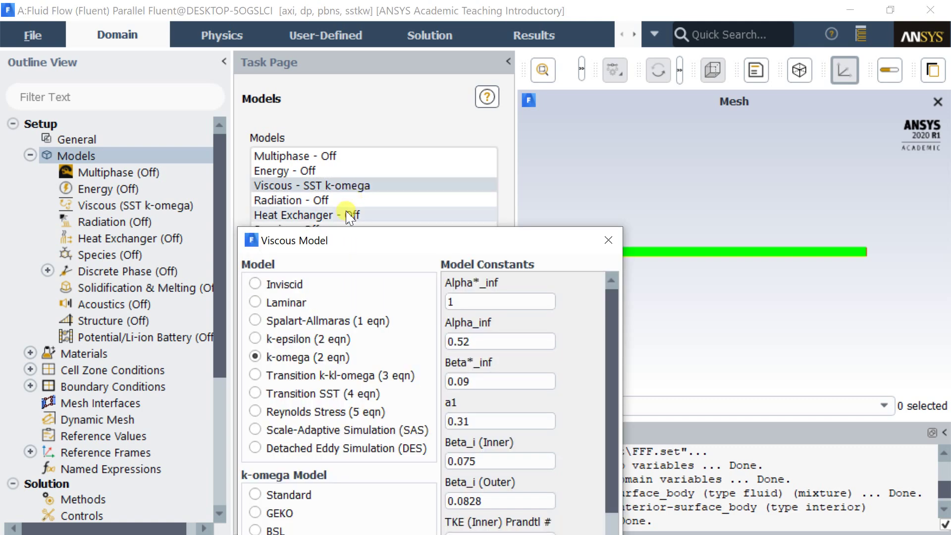
drag(346, 238, 330, 33)
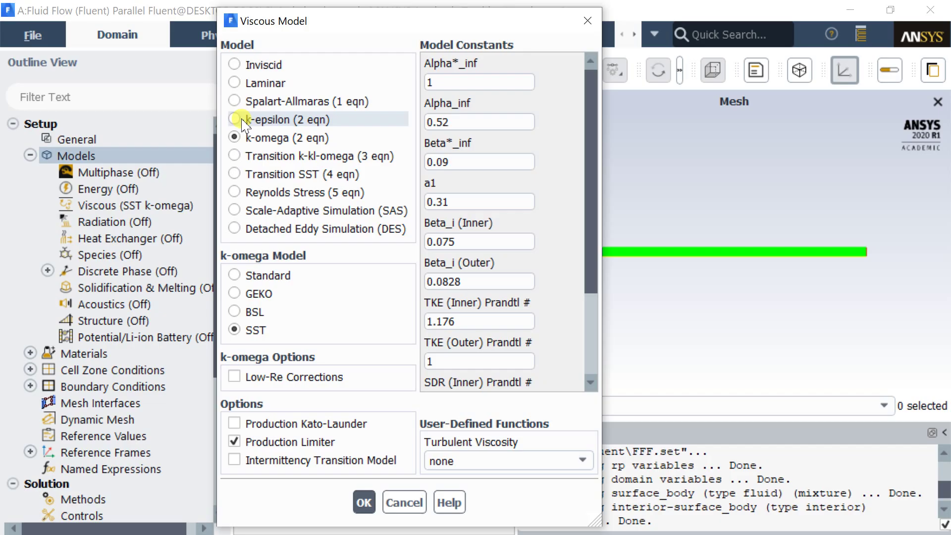
click(242, 121)
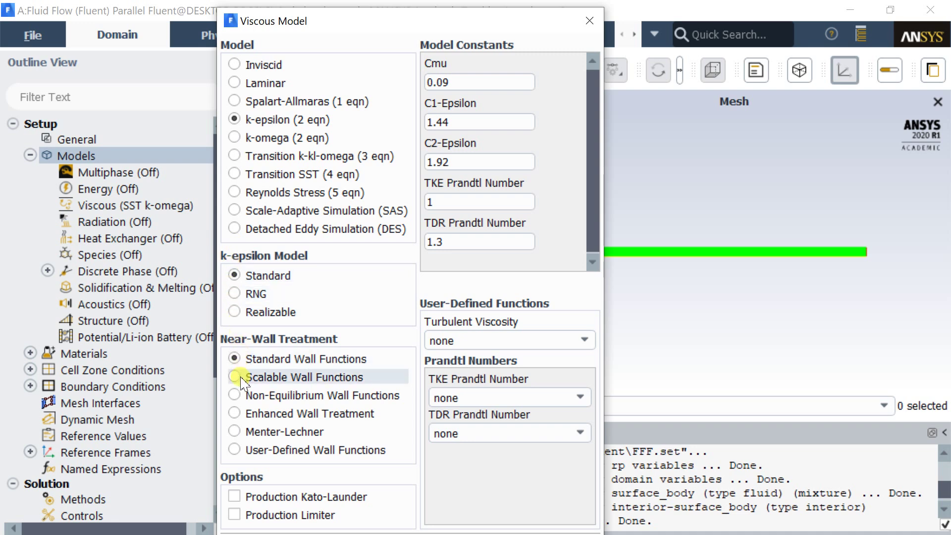
click(240, 413)
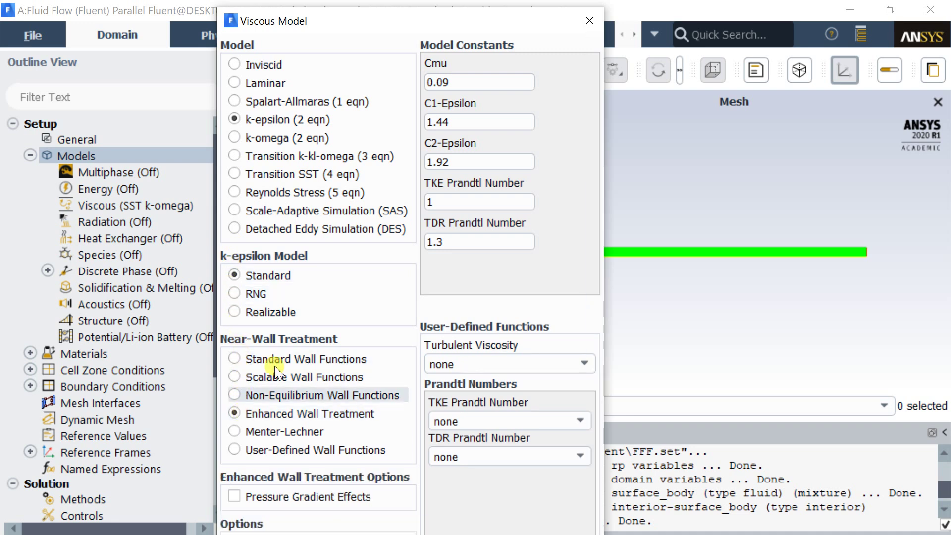
mouse_move(354, 23)
mouse_down()
mouse_move(351, 6)
mouse_move(350, 99)
mouse_move(352, 35)
mouse_up()
scroll(333, 149, down, 3)
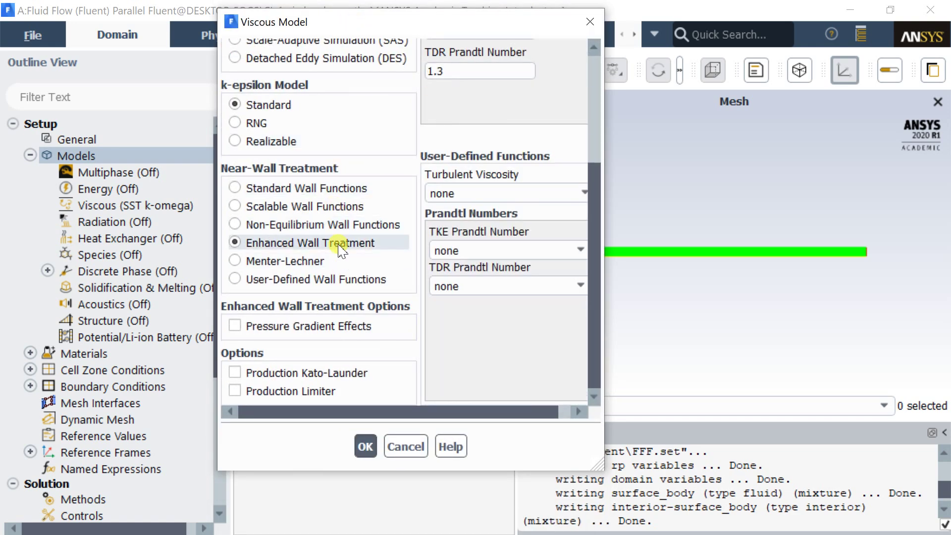
click(364, 446)
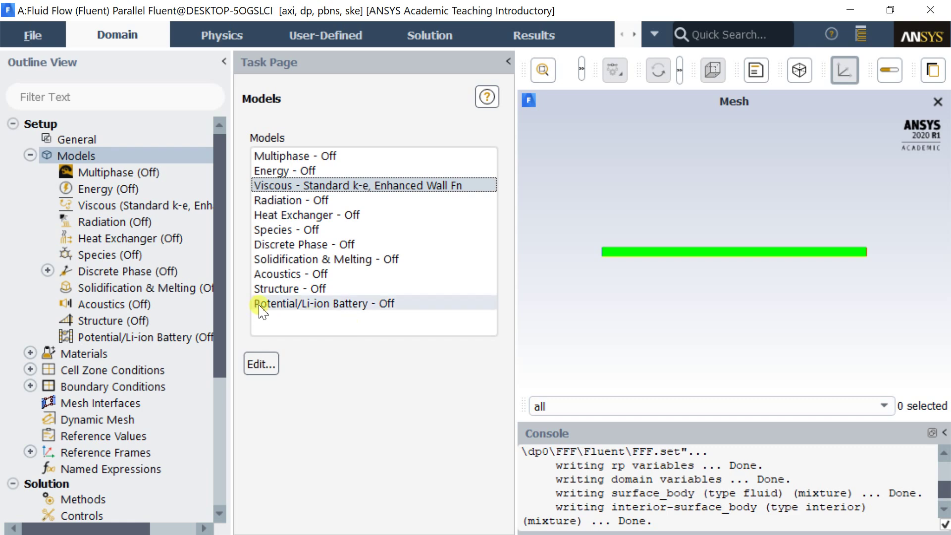
Change the fluid material air to a constant density of 1 kg/m3 and a constant viscosity of 2e-5 kg/m-s.
click(31, 155)
double_click(77, 171)
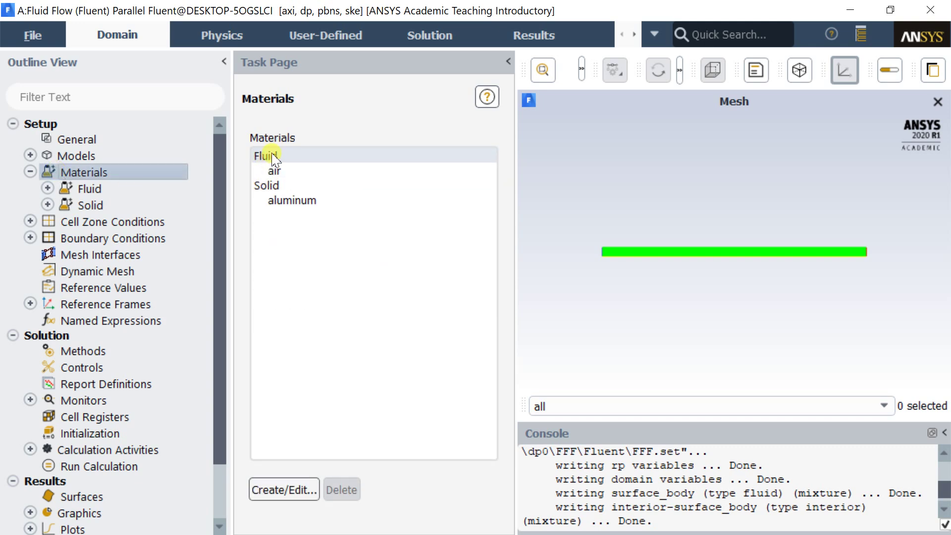
double_click(272, 157)
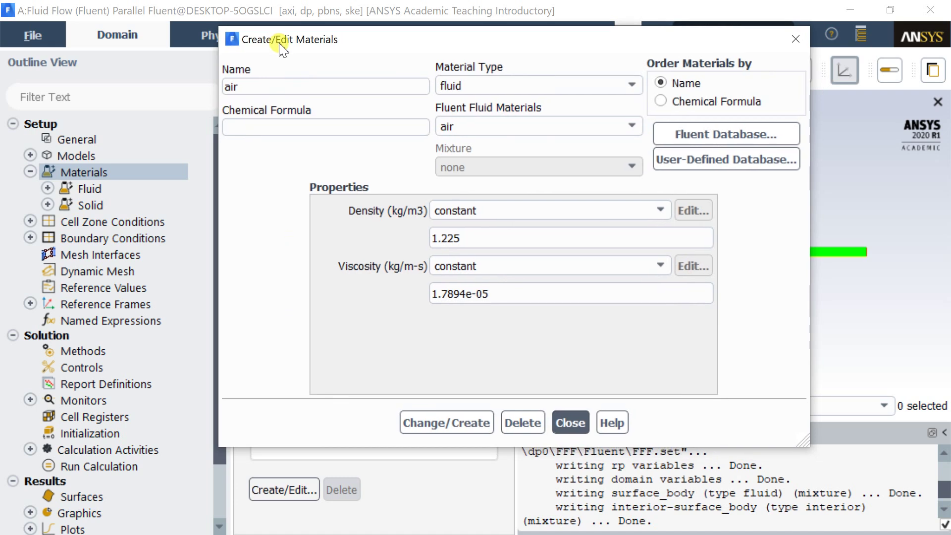
double_click(480, 237)
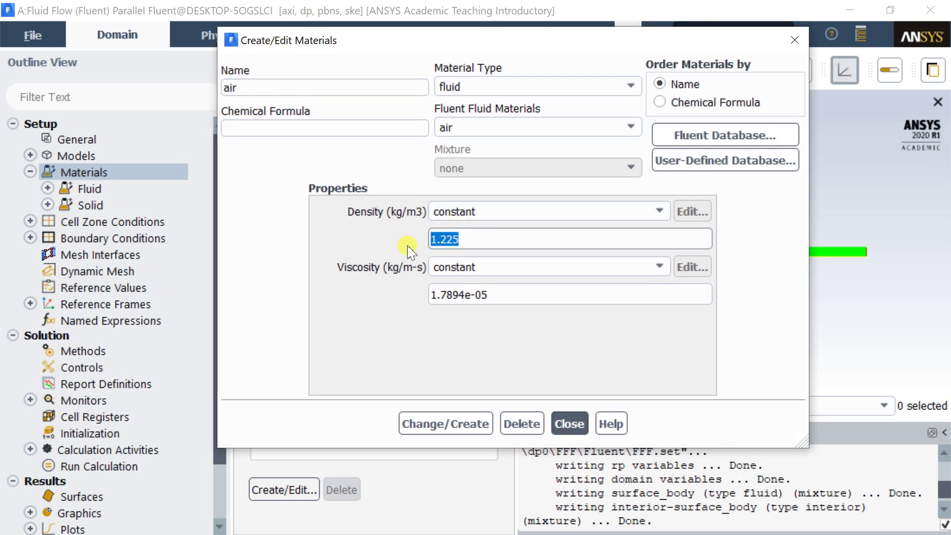
text(1)
drag(508, 292, 382, 298)
text(2)
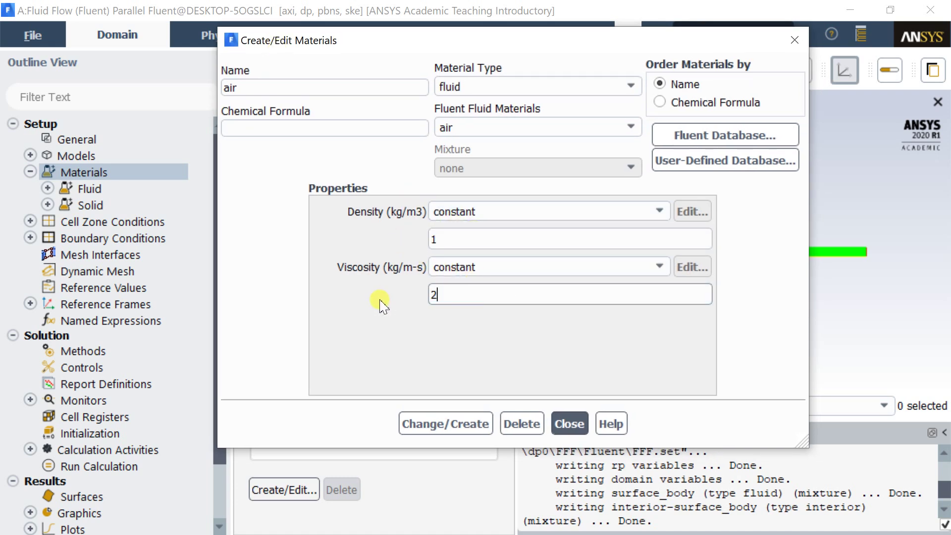
text(e-5)
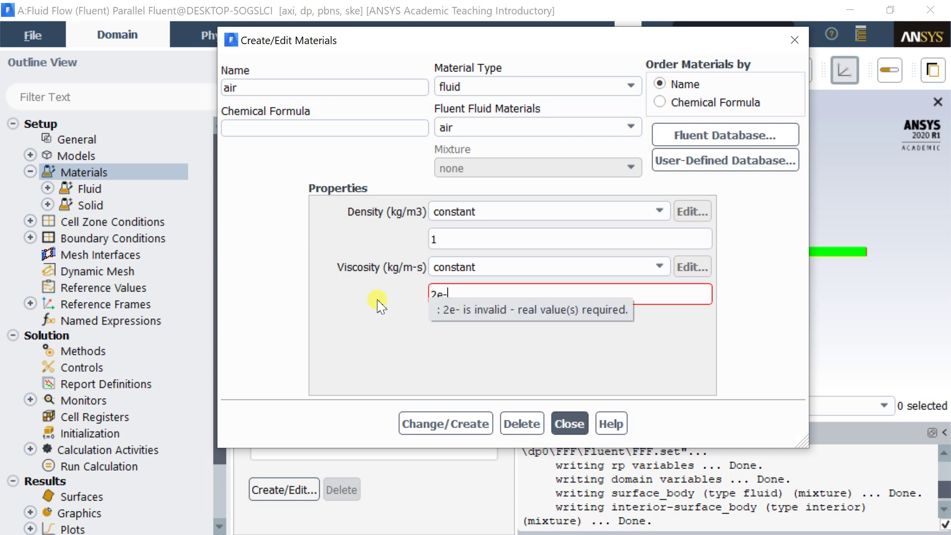
click(435, 425)
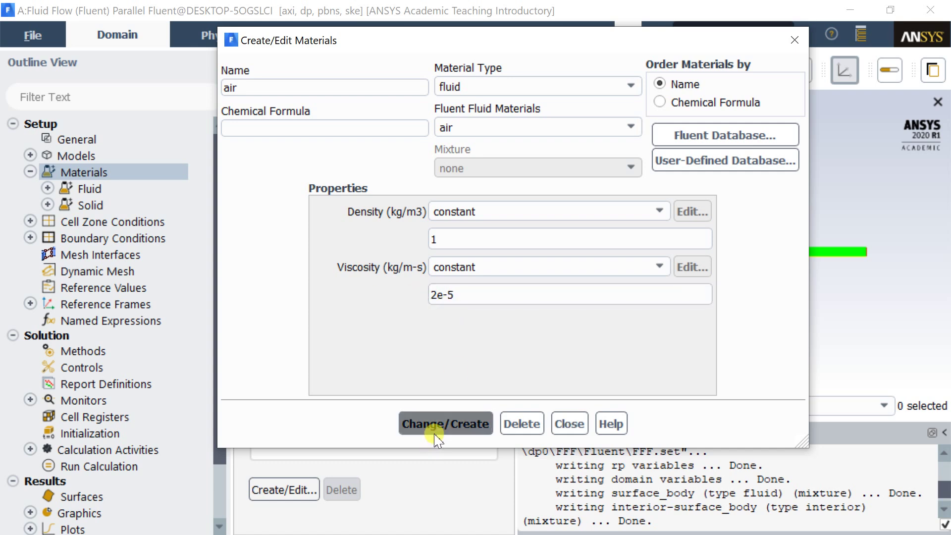
click(569, 423)
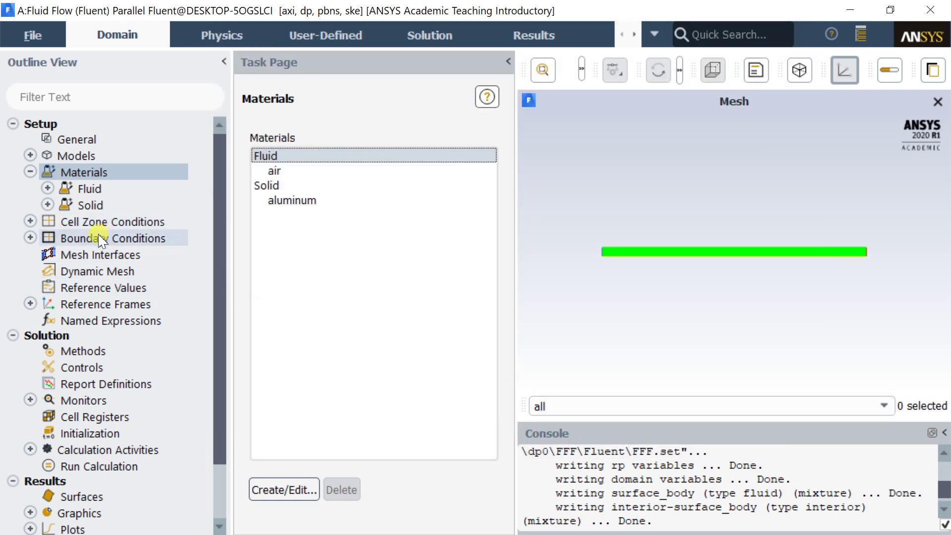
Check the fluid settings of the surface_body cell zone.
click(96, 221)
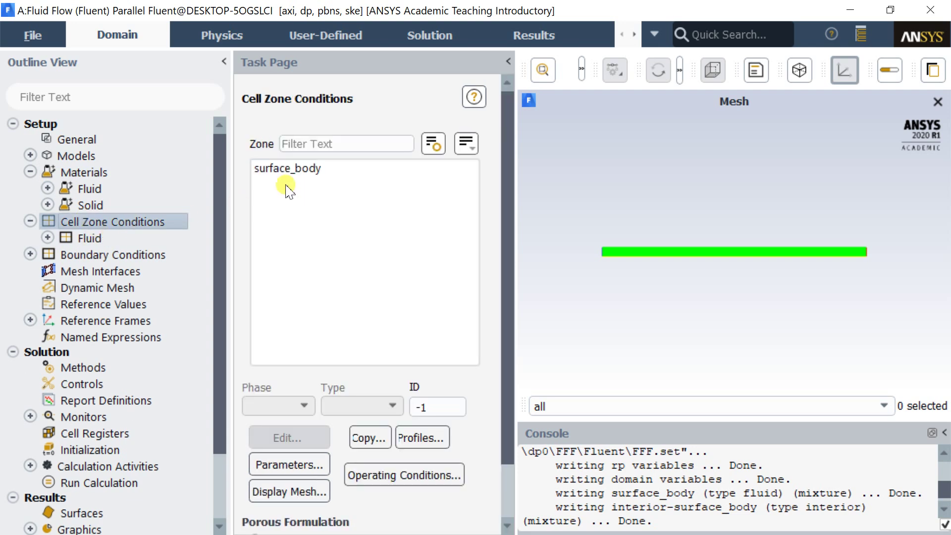
click(297, 169)
double_click(310, 170)
click(317, 224)
click(317, 238)
click(500, 379)
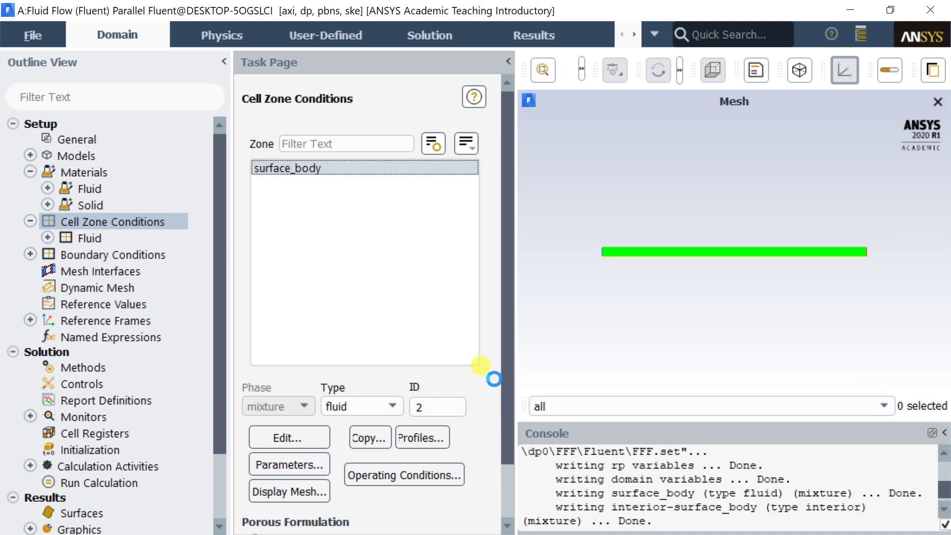
click(369, 468)
click(326, 437)
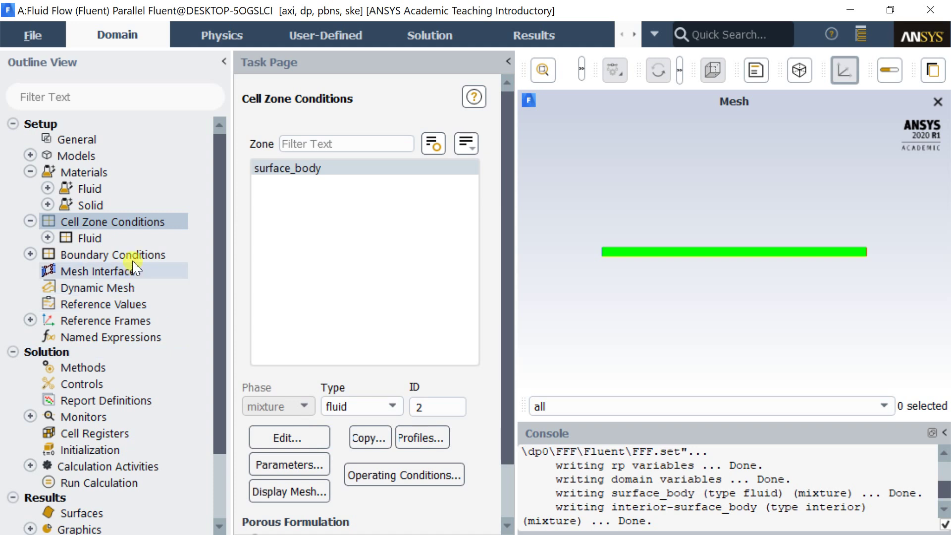
Check the boundary settings of the axis zone and accept it as type axis.
double_click(133, 255)
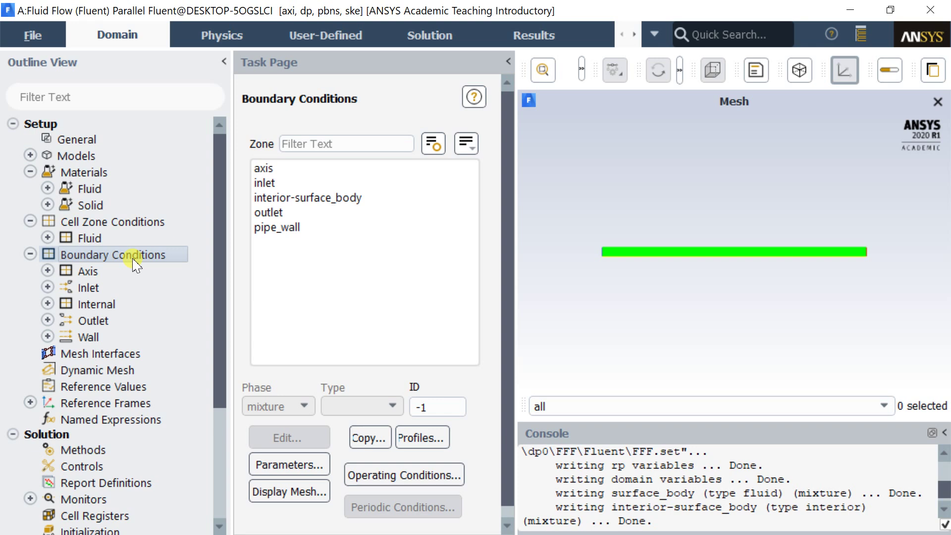
click(297, 170)
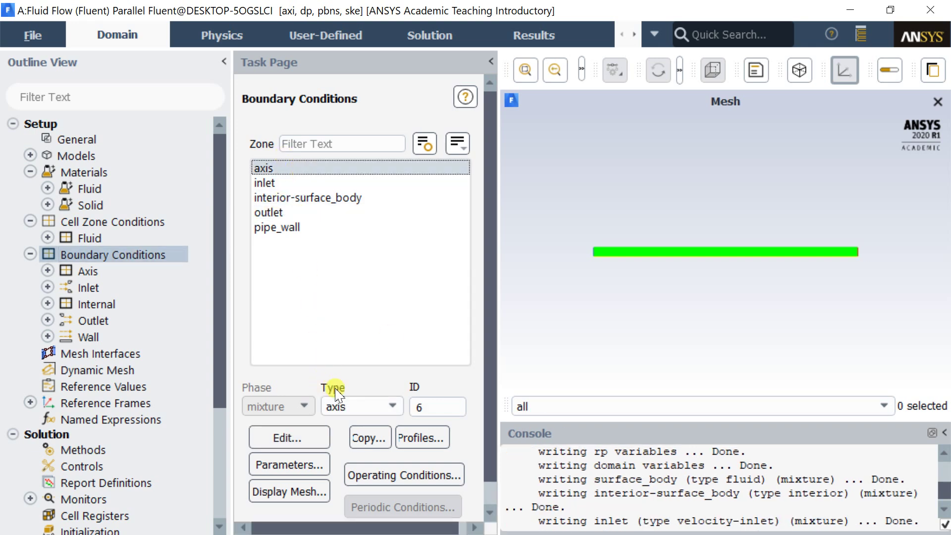
click(310, 437)
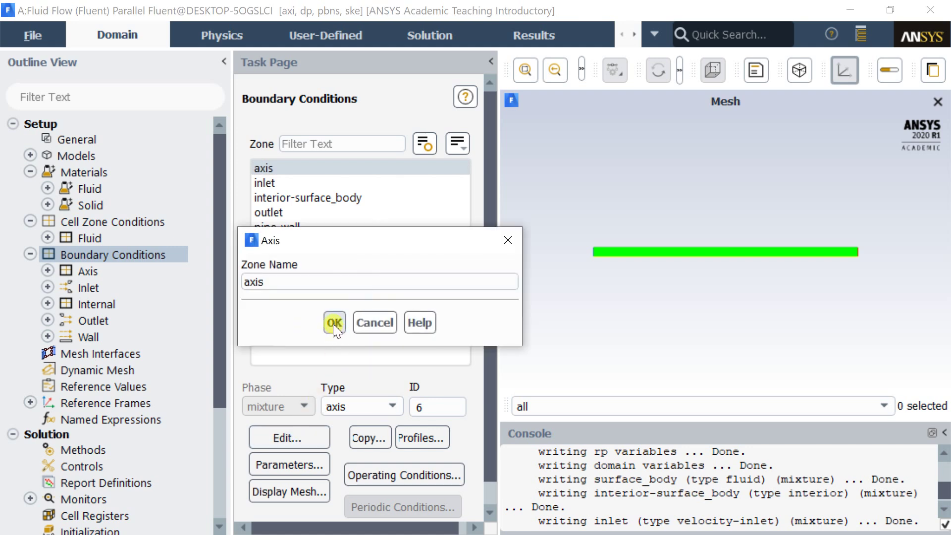
click(334, 323)
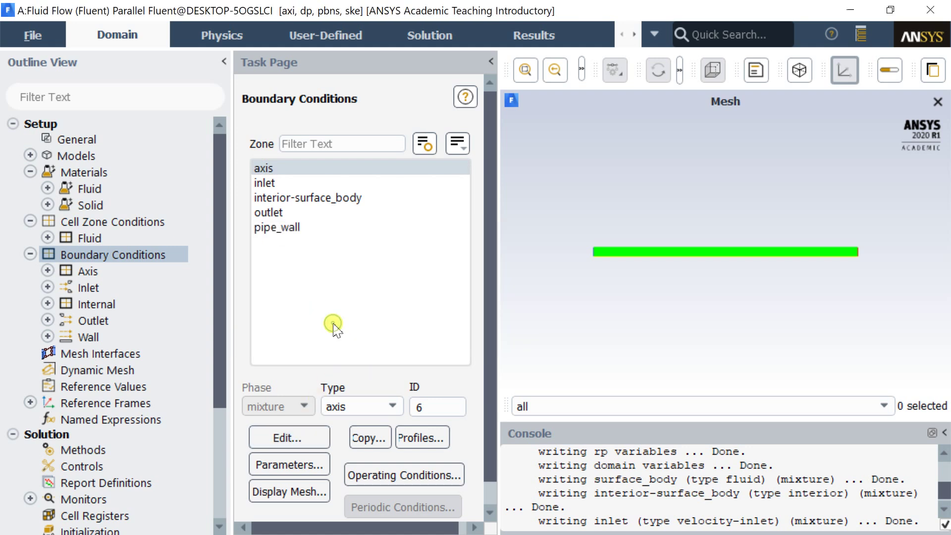
Set the inlet velocity to 1 m/s, with turbulence by Intensity and Hydraulic Diameter at 1 % intensity and 0.2 m diameter.
click(285, 185)
click(311, 439)
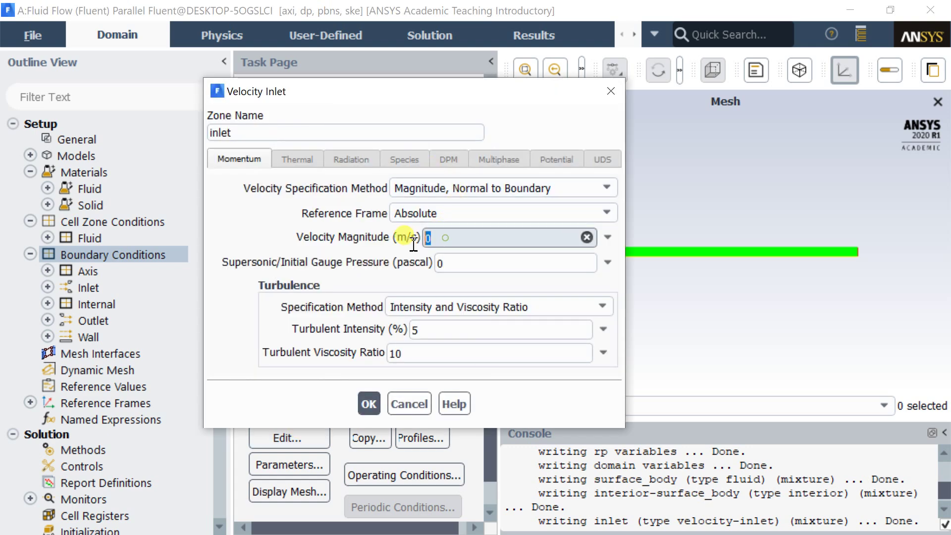
drag(447, 239, 413, 247)
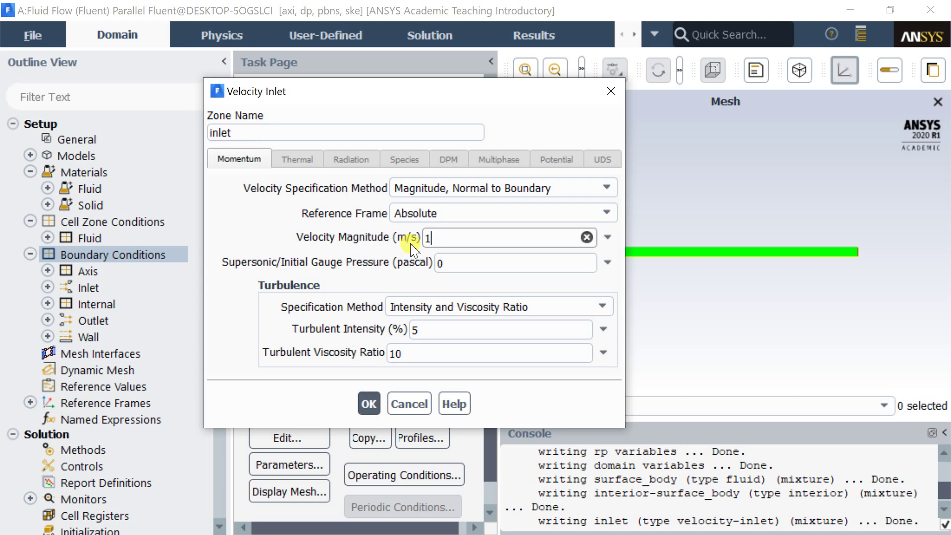
click(501, 308)
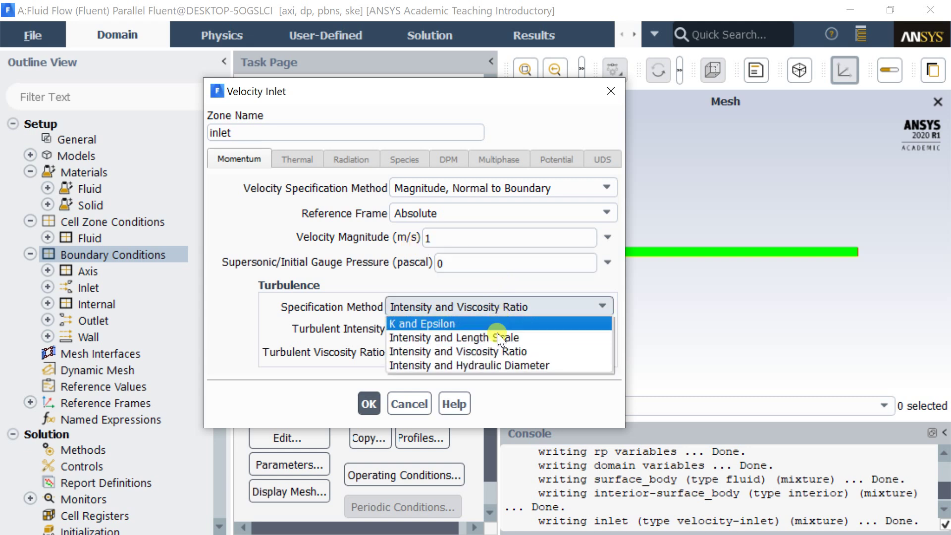
click(494, 367)
drag(454, 329, 401, 330)
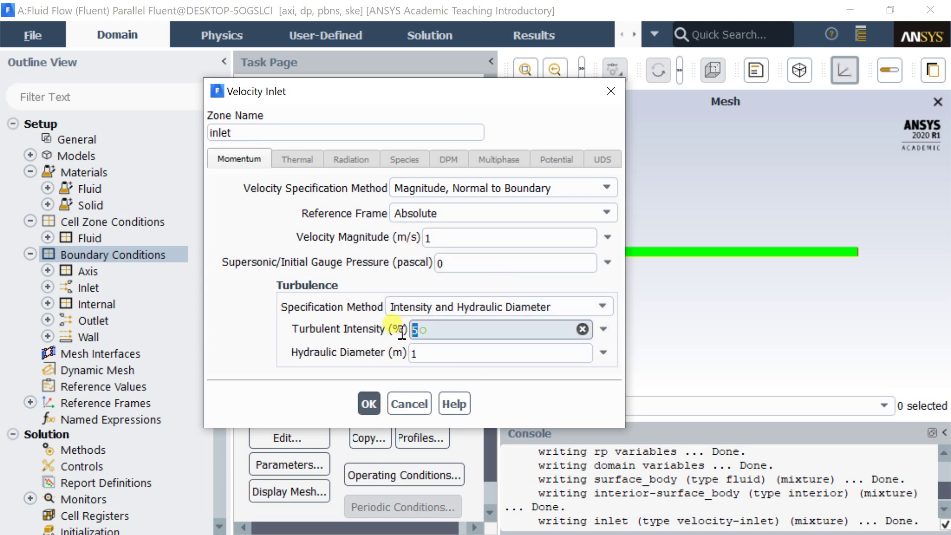
text(1)
drag(433, 358, 404, 366)
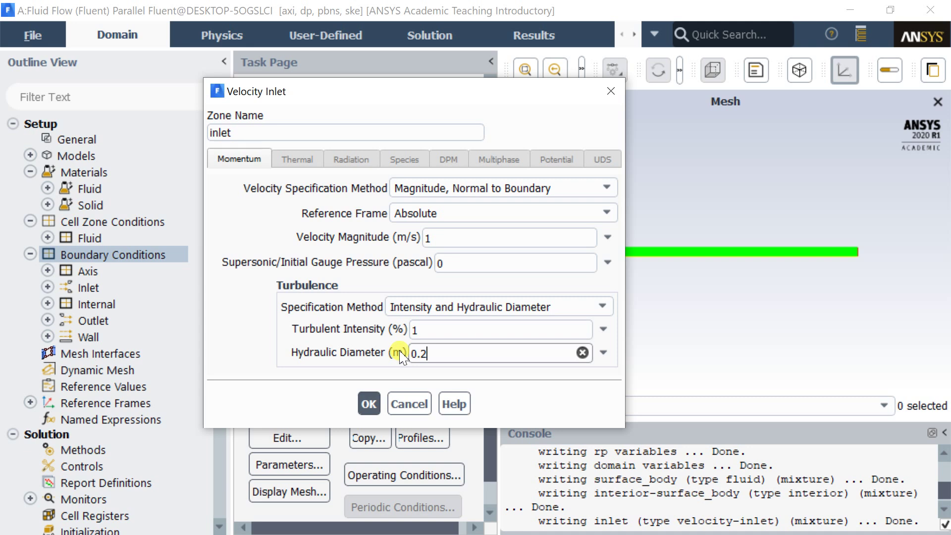
click(368, 403)
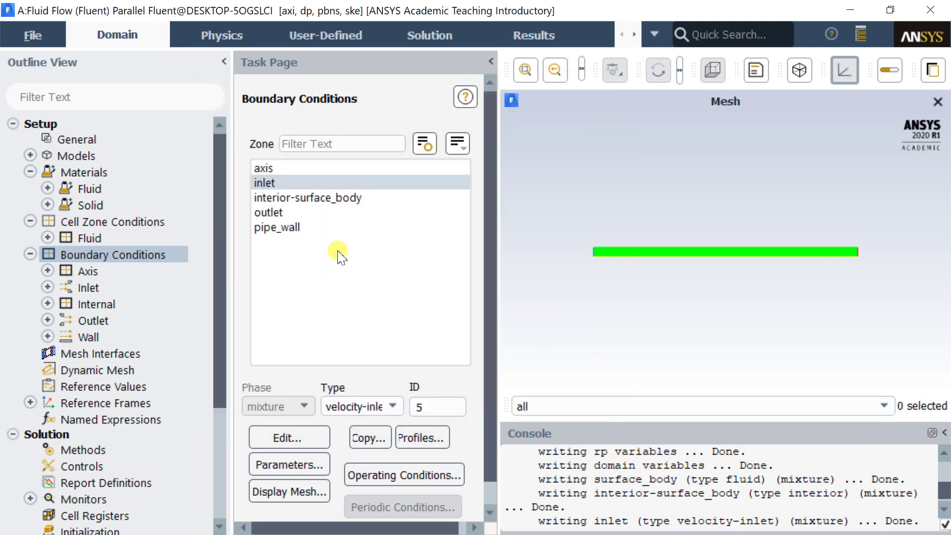
Set the outlet's backflow turbulence to Intensity and Hydraulic Diameter with 1 % intensity and 0.2 m diameter.
click(305, 212)
click(279, 440)
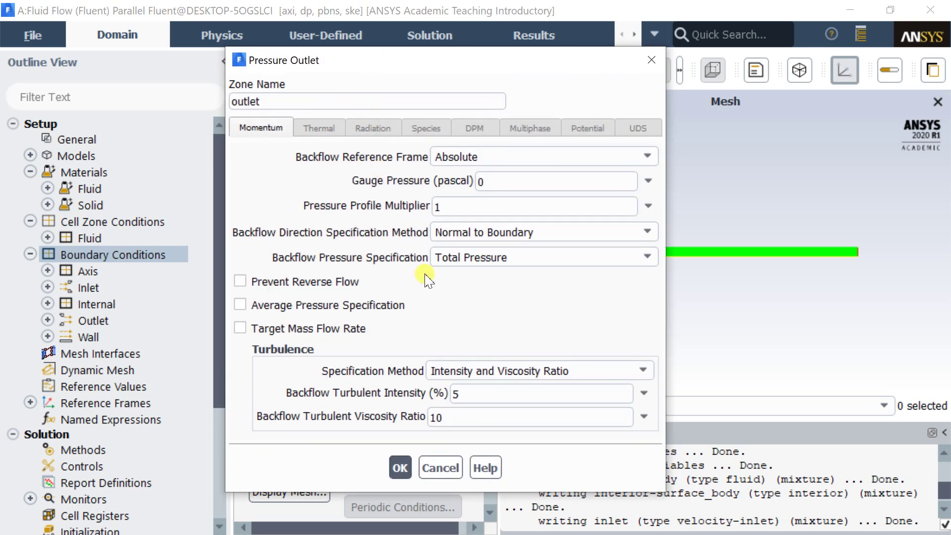
click(480, 376)
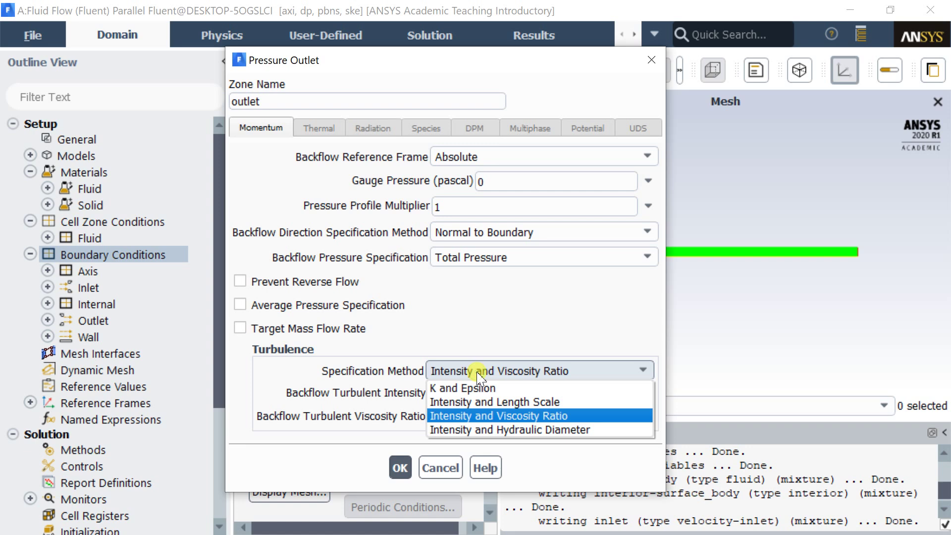
click(483, 429)
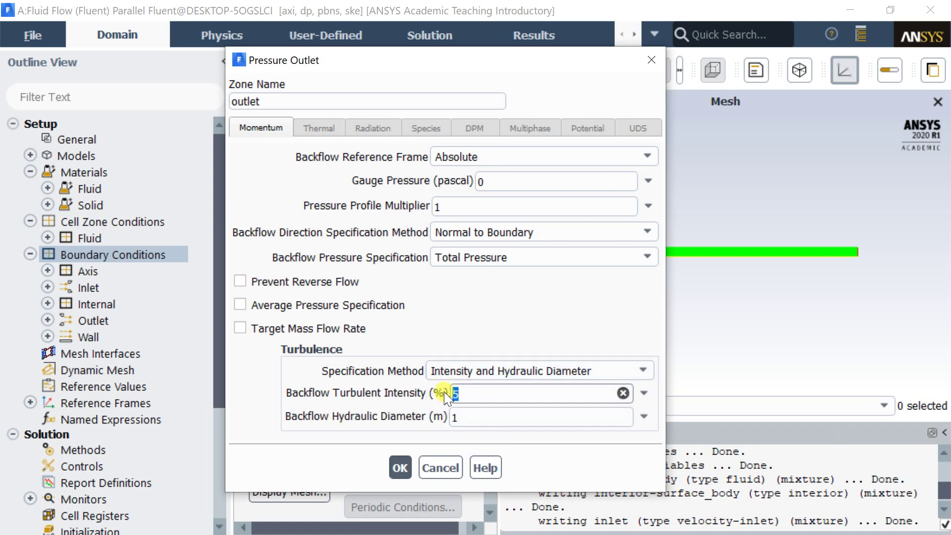
text(1)
key(Tab)
text(0)
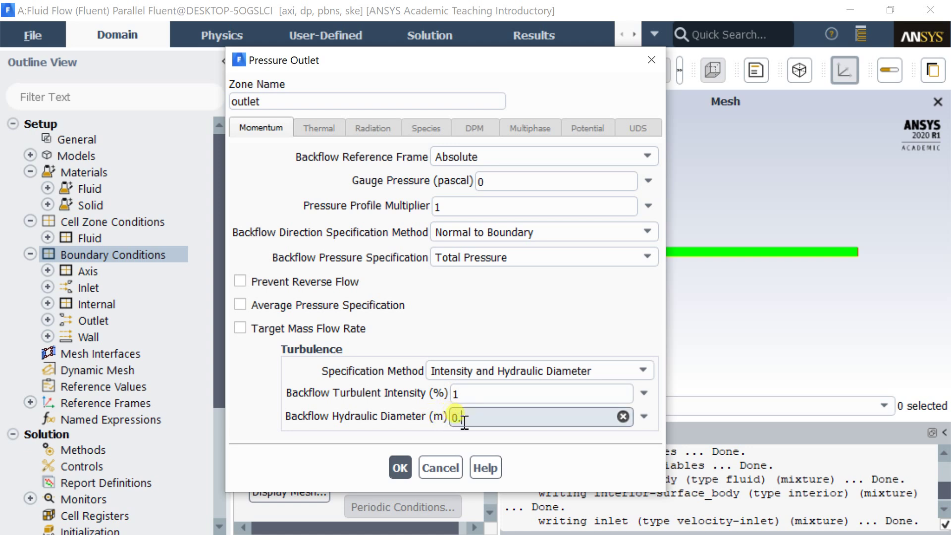
text(.2)
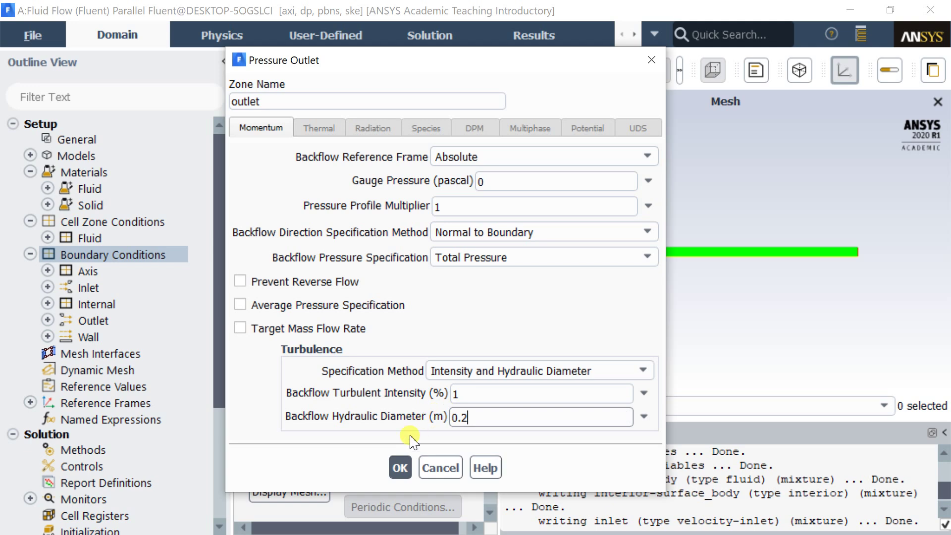
click(400, 467)
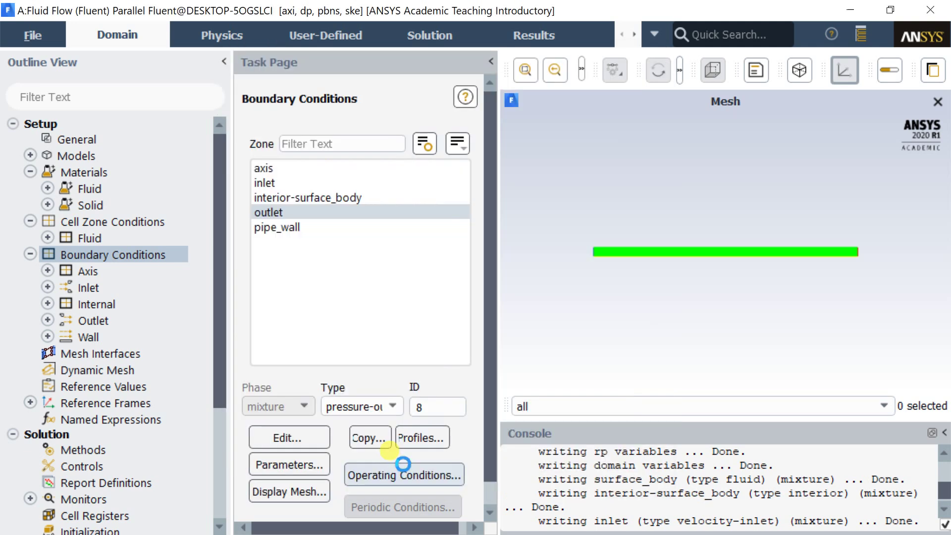
Check the pipe_wall boundary settings and accept it as a stationary, no-slip wall.
click(293, 228)
click(296, 437)
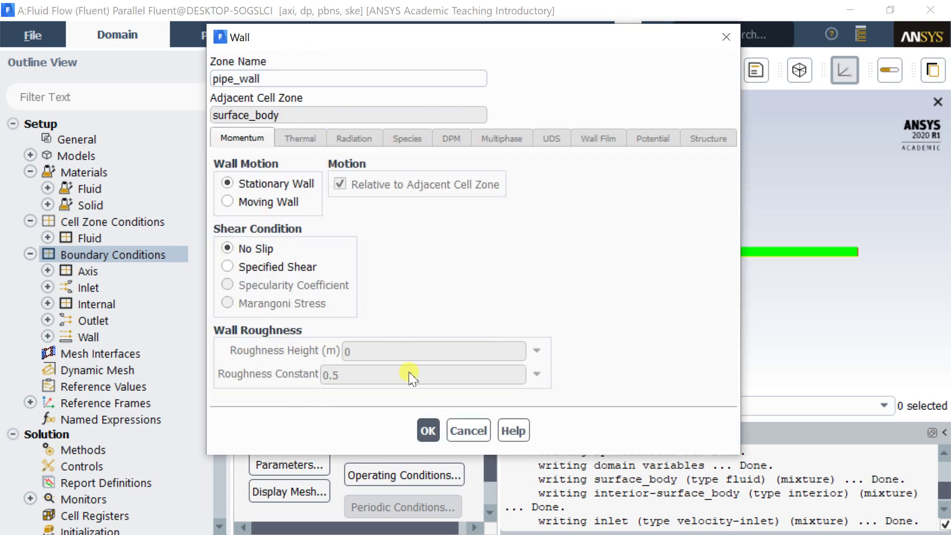
click(428, 430)
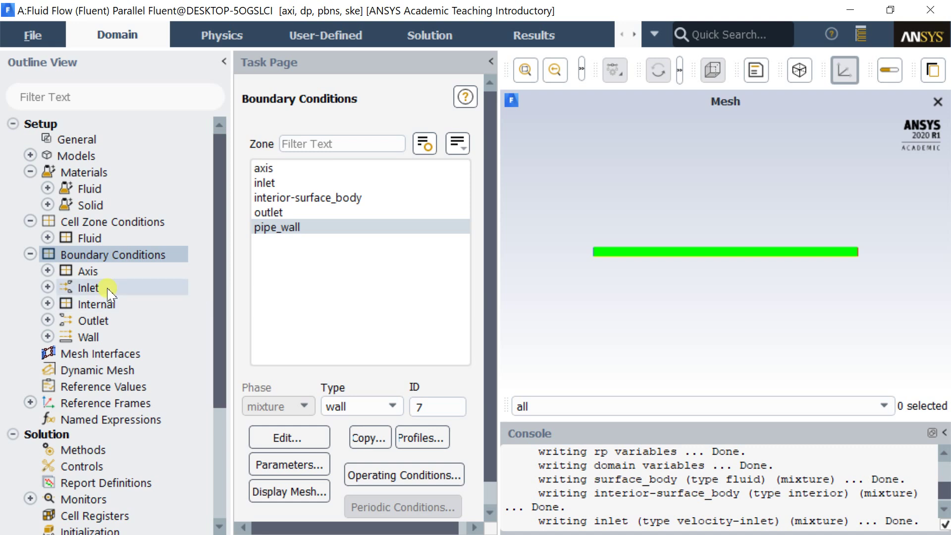
Compute the reference values from the inlet and set the reference zone to surface_body.
click(30, 254)
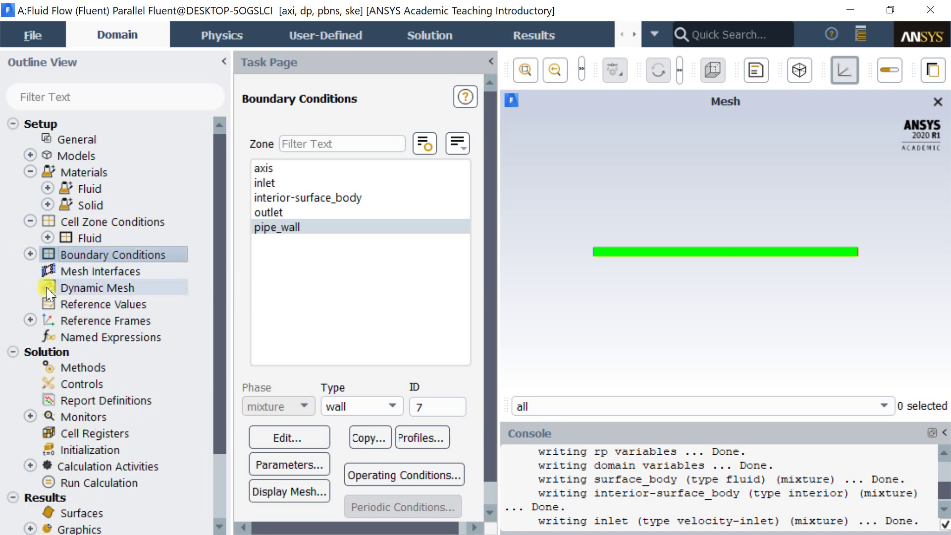
scroll(74, 284, down, 1)
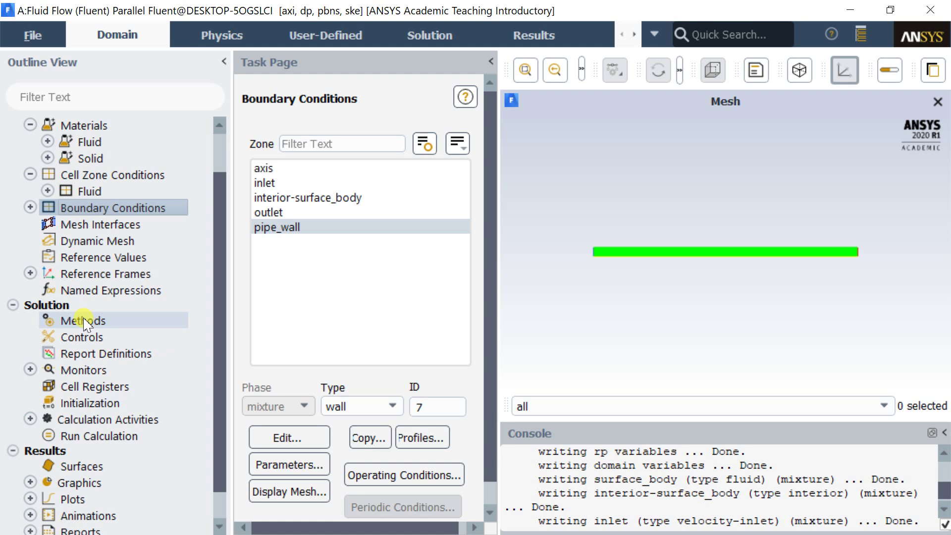
click(104, 259)
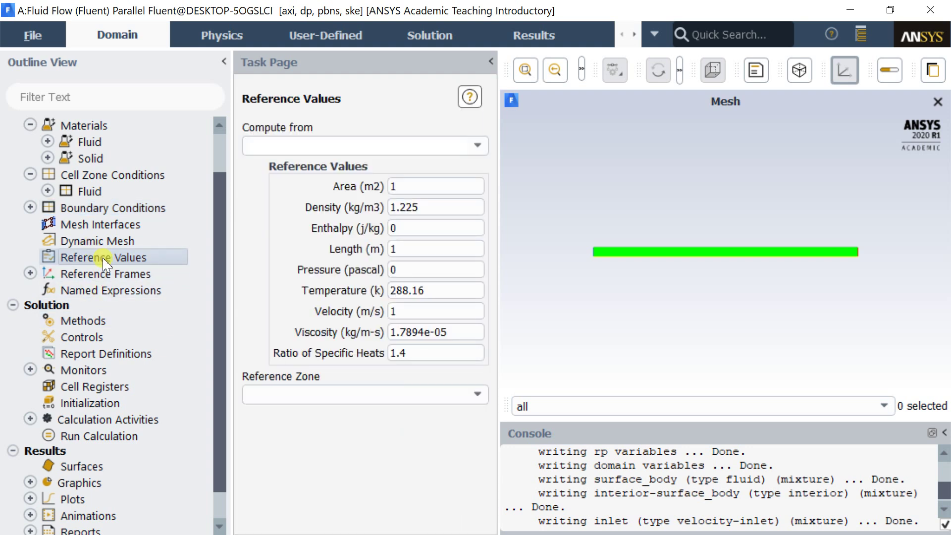
click(478, 145)
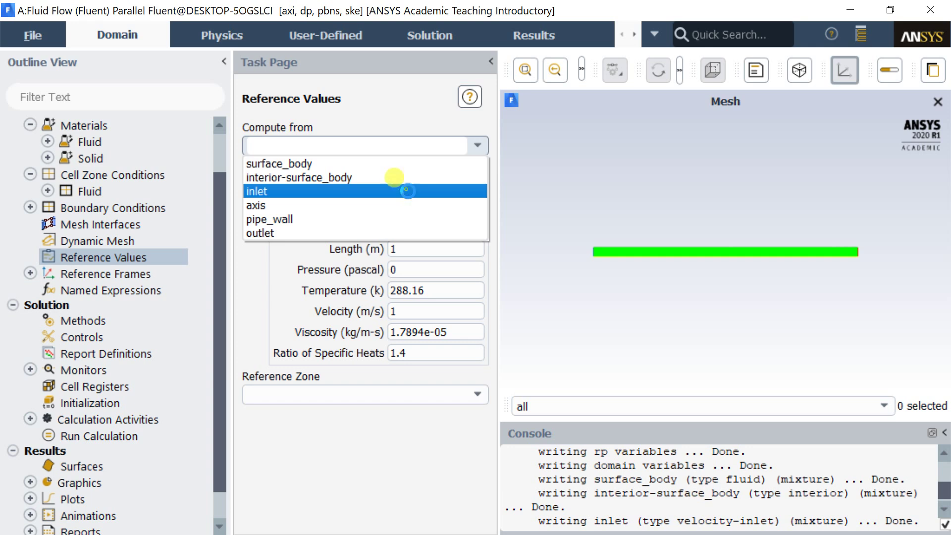
click(406, 192)
click(475, 394)
click(394, 426)
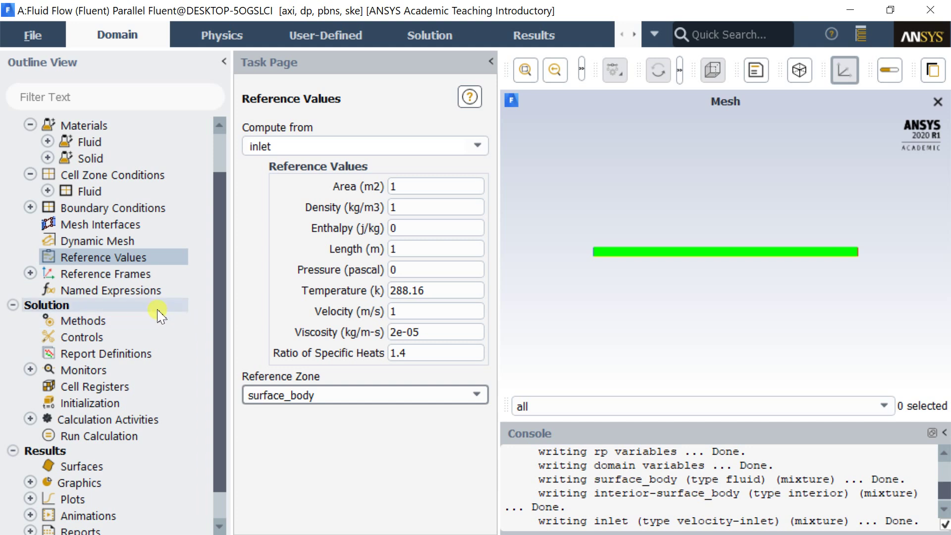
Set the pressure-velocity coupling scheme to SIMPLE and use Second Order Upwind for turbulent kinetic energy and turbulent dissipation rate.
scroll(138, 313, down, 1)
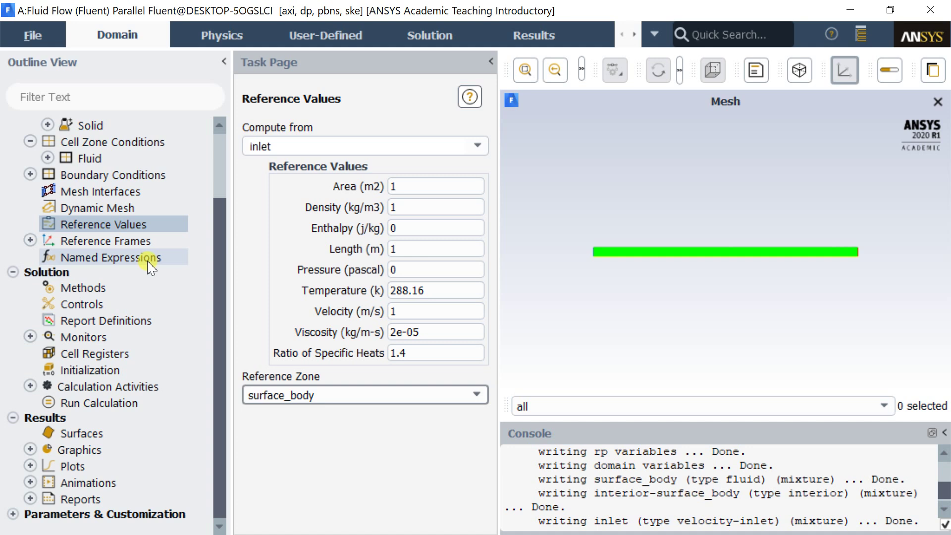
click(139, 289)
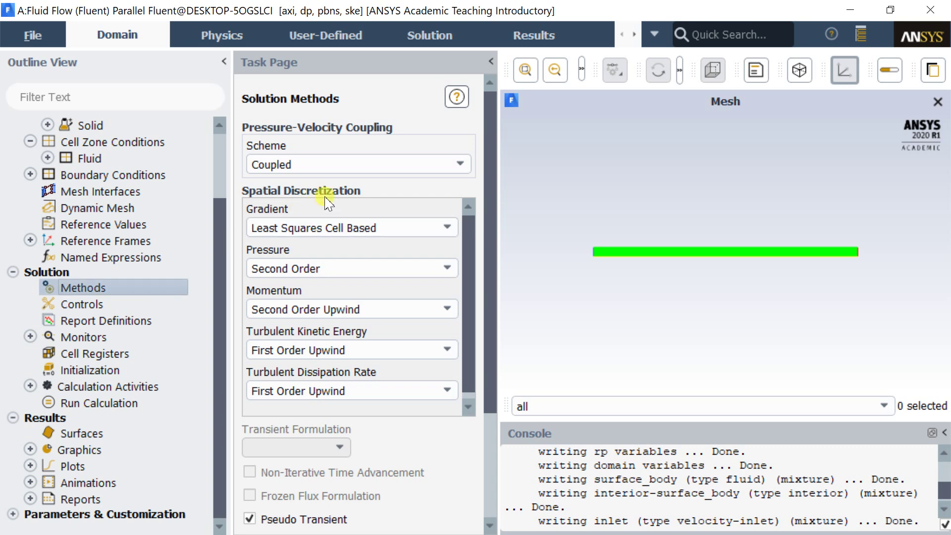
click(368, 167)
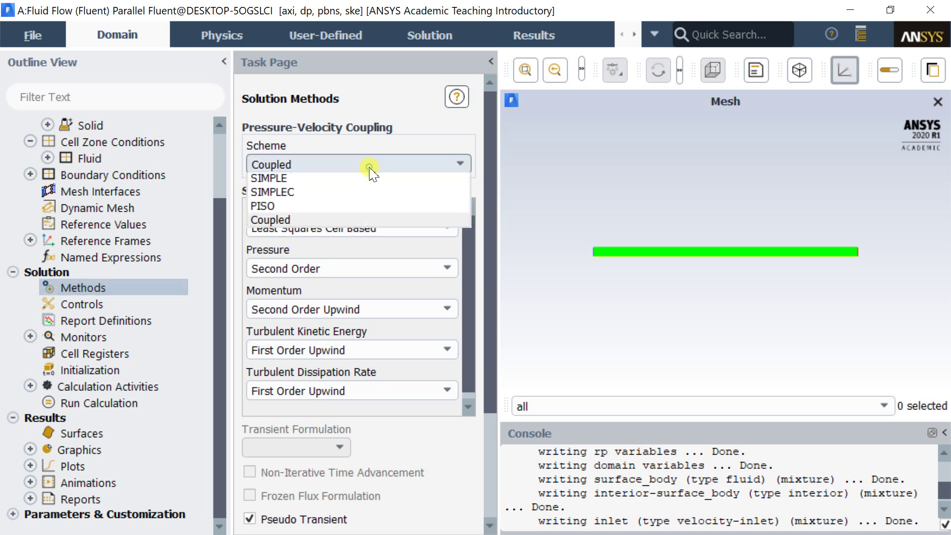
click(341, 182)
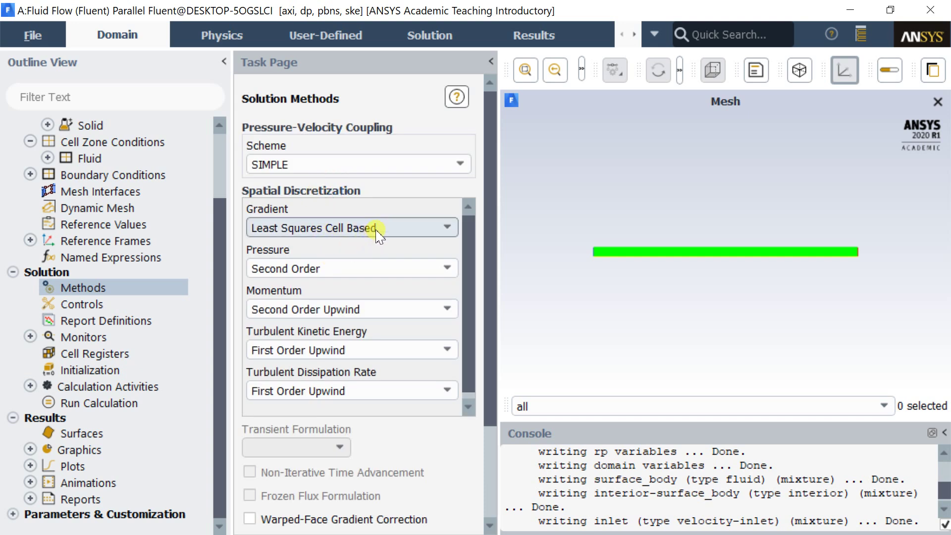
click(393, 350)
click(390, 381)
click(391, 391)
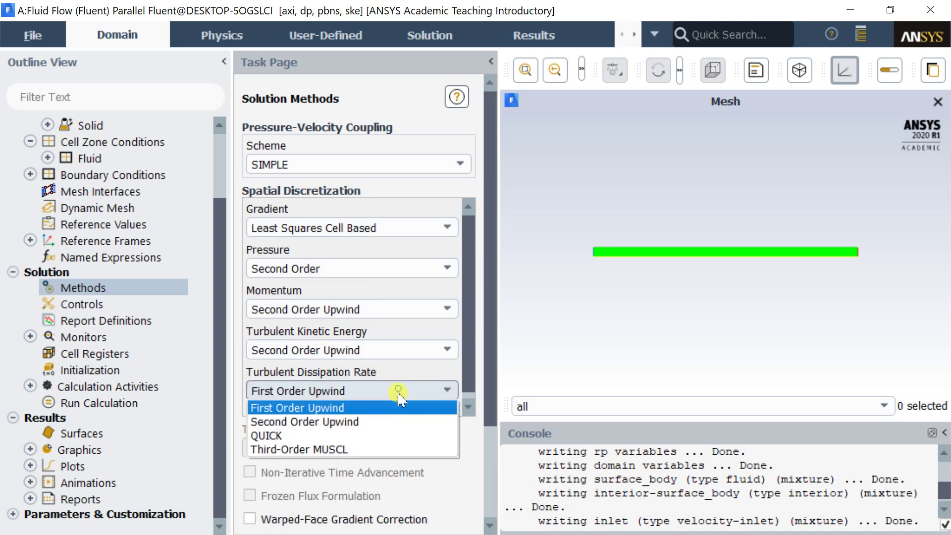
click(391, 421)
scroll(291, 377, down, 1)
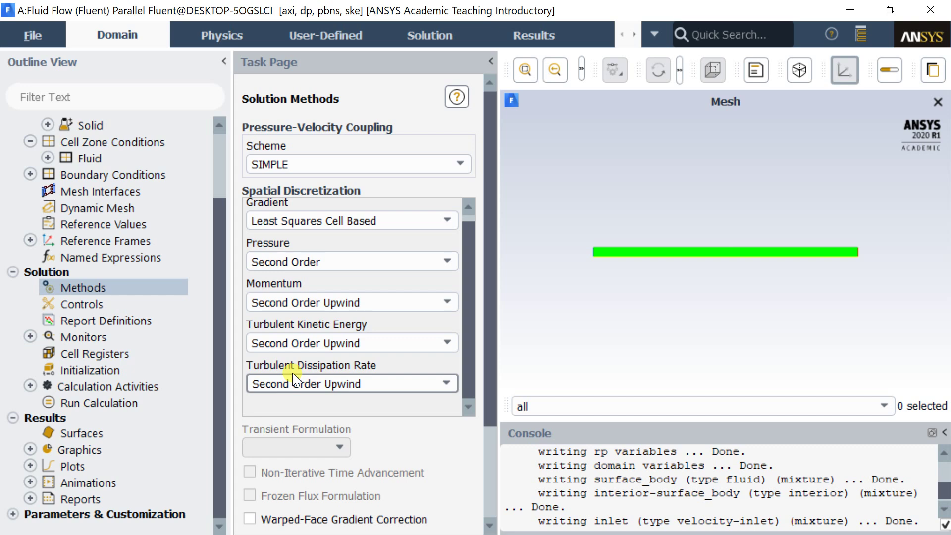
Set the absolute convergence criterion of the epsilon residual to 1e-6 in the residual monitors.
double_click(127, 338)
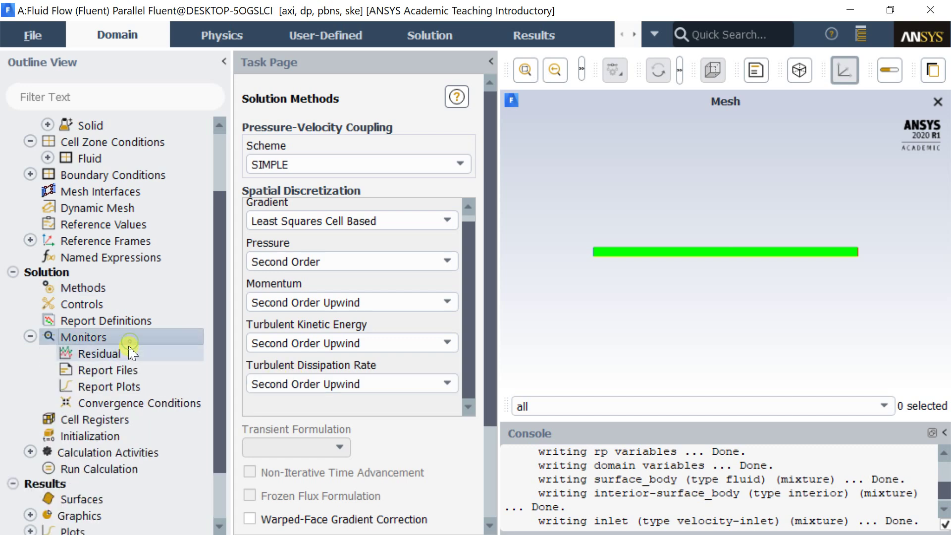
click(127, 357)
double_click(127, 356)
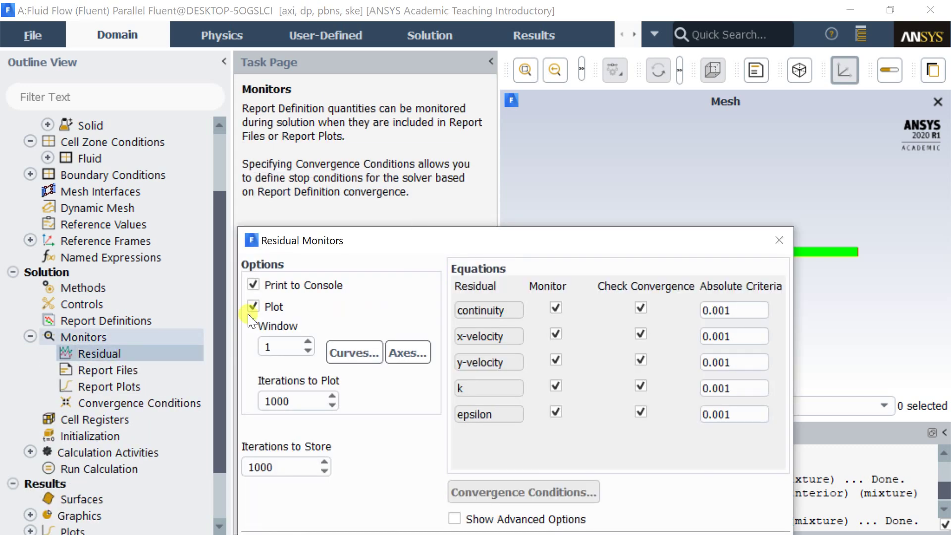
drag(318, 180, 250, 89)
double_click(664, 266)
text(1e)
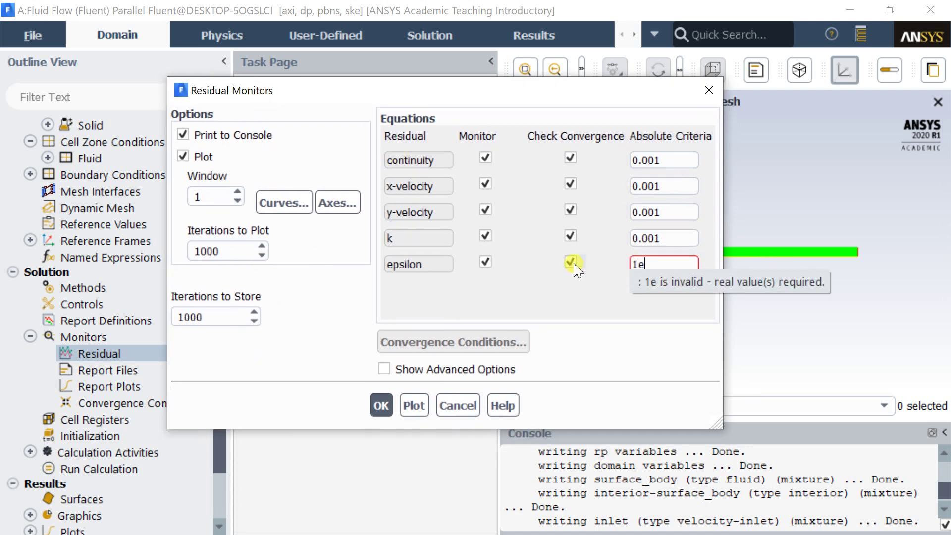
text(-6)
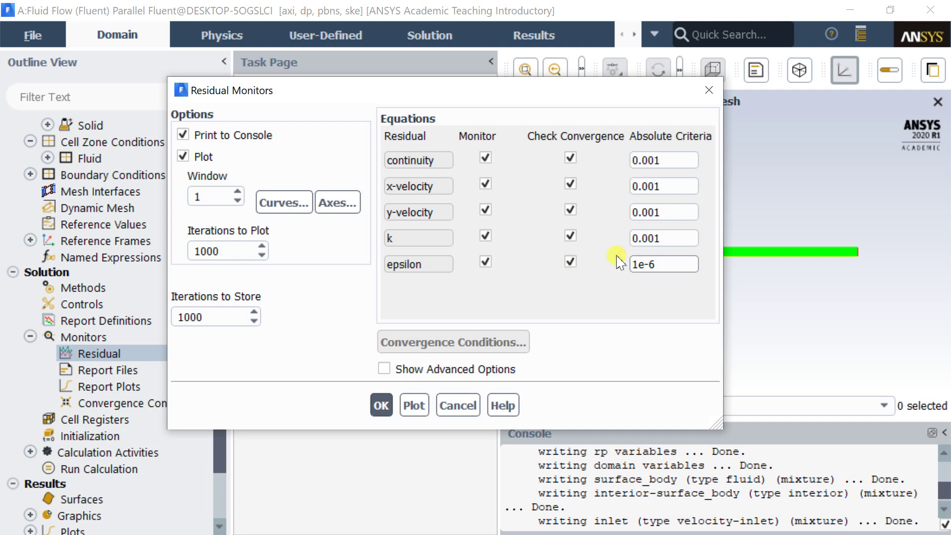
Copy the 1e-6 criterion to the k, y-velocity, x-velocity and continuity residuals and accept the residual monitor settings.
double_click(684, 258)
key(ctrl+c)
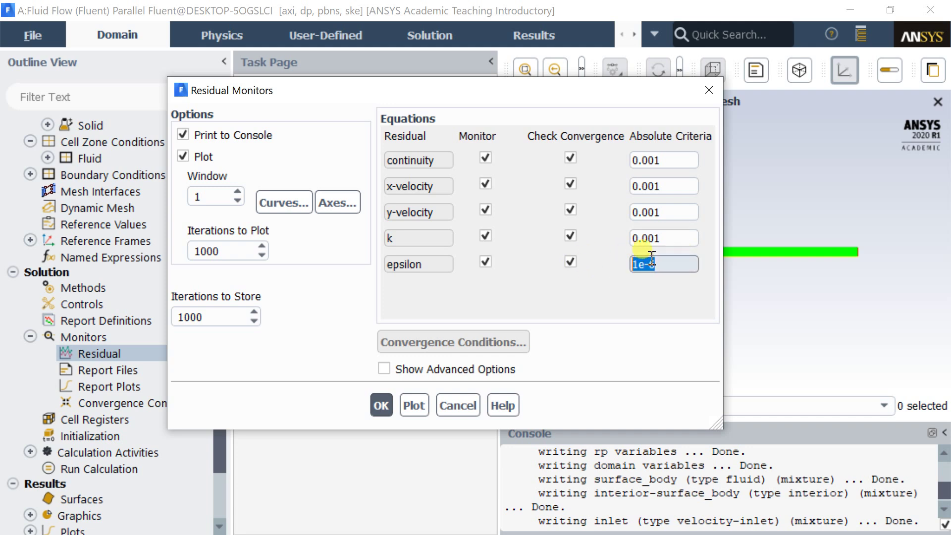
double_click(670, 237)
key(ctrl+v)
double_click(636, 212)
key(ctrl+v)
click(648, 187)
double_click(648, 186)
key(ctrl+v)
double_click(662, 159)
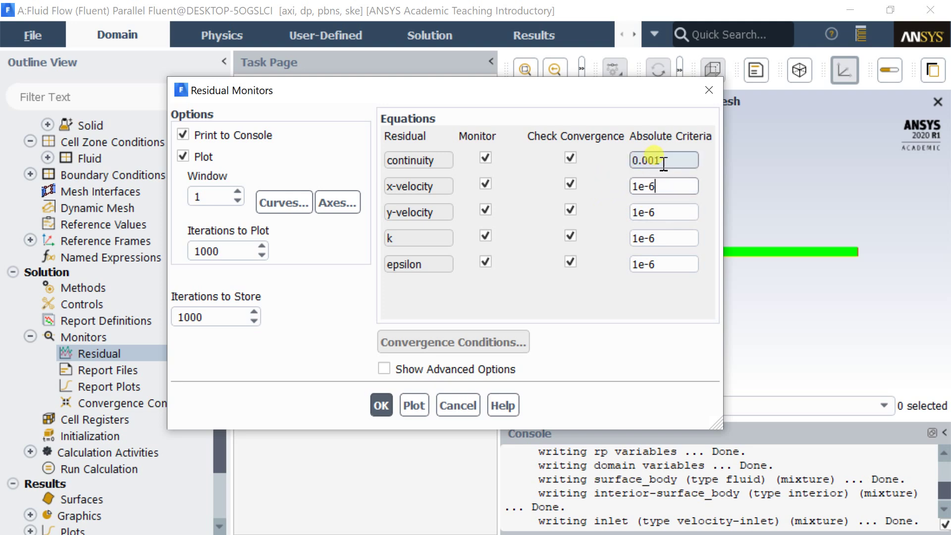
key(ctrl+v)
click(380, 405)
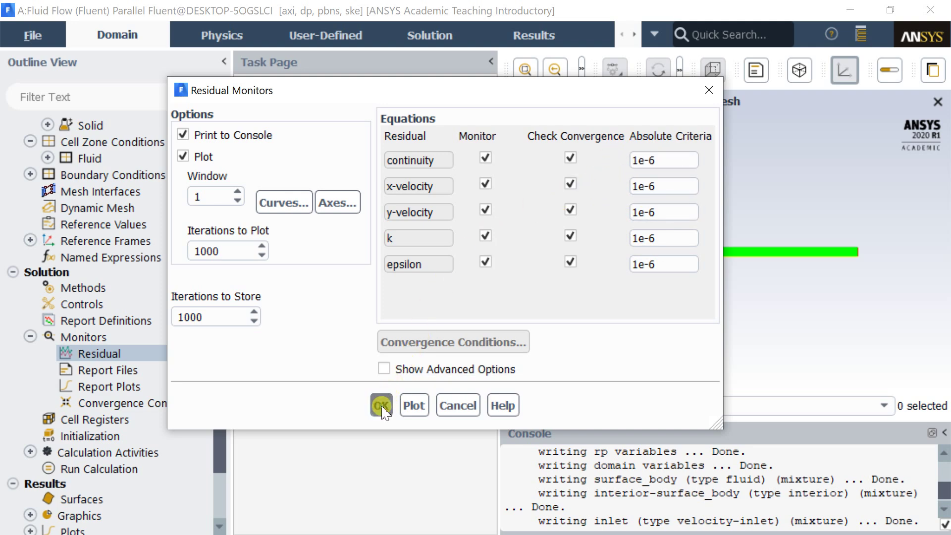
Initialize the solution with Standard Initialization, computing the initial values from the inlet.
click(157, 434)
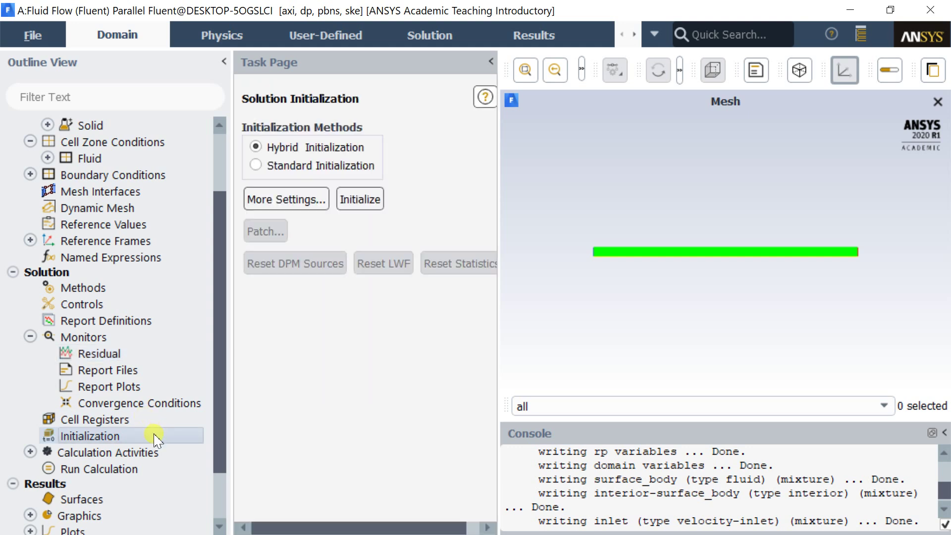
click(258, 165)
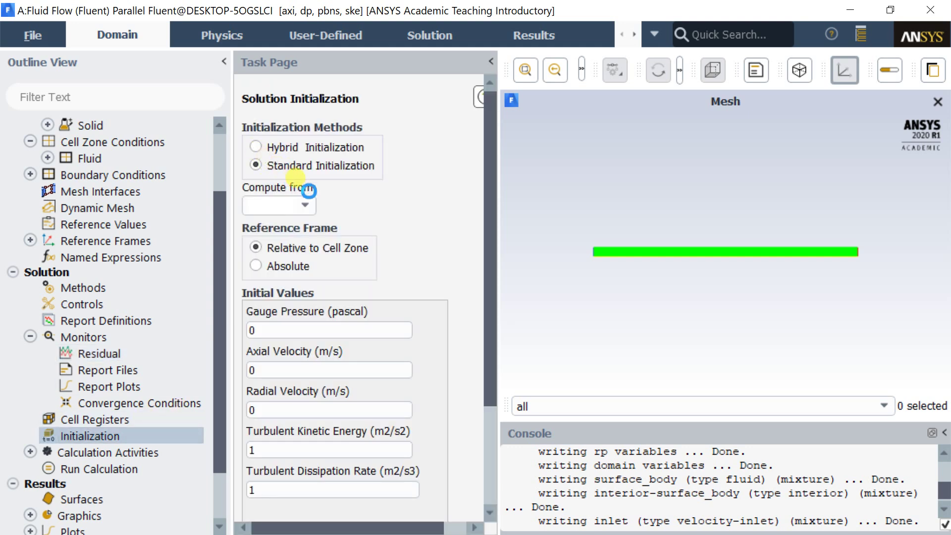
click(304, 205)
click(277, 235)
drag(483, 263, 487, 360)
click(254, 418)
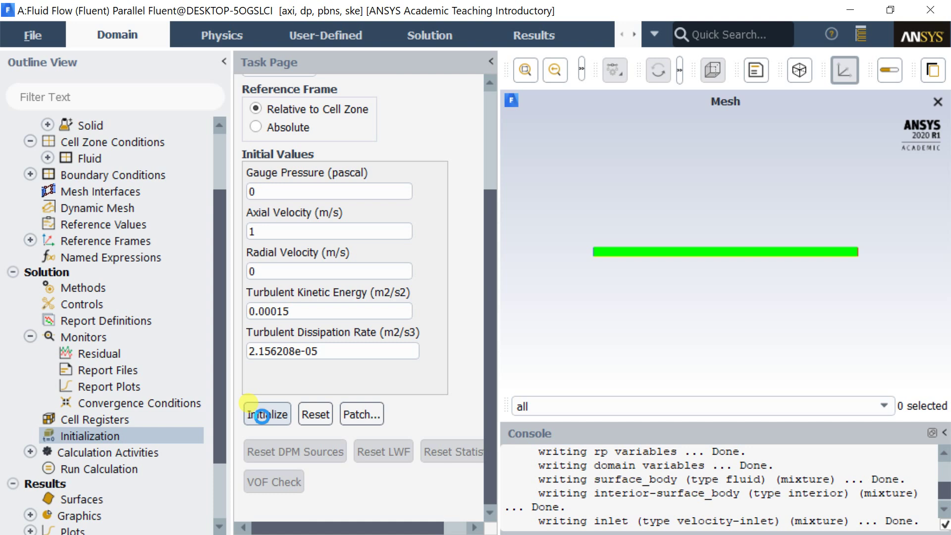
Run the calculation with 1000 iterations and check the residual output in the console for convergence.
click(96, 470)
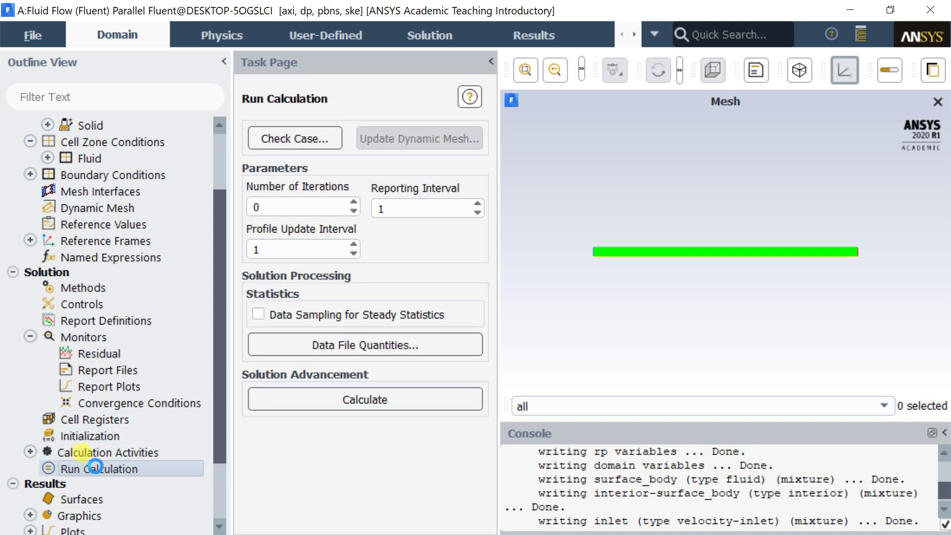
double_click(298, 207)
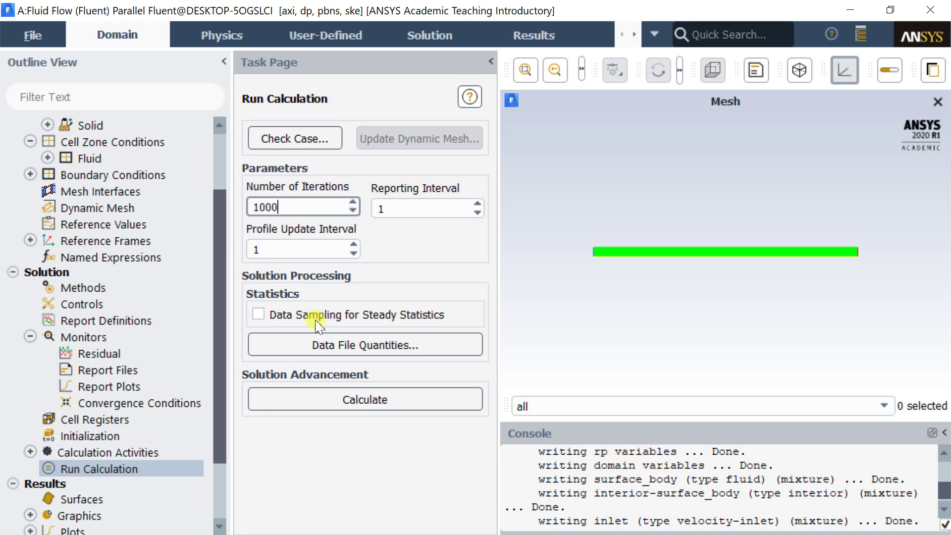
click(332, 397)
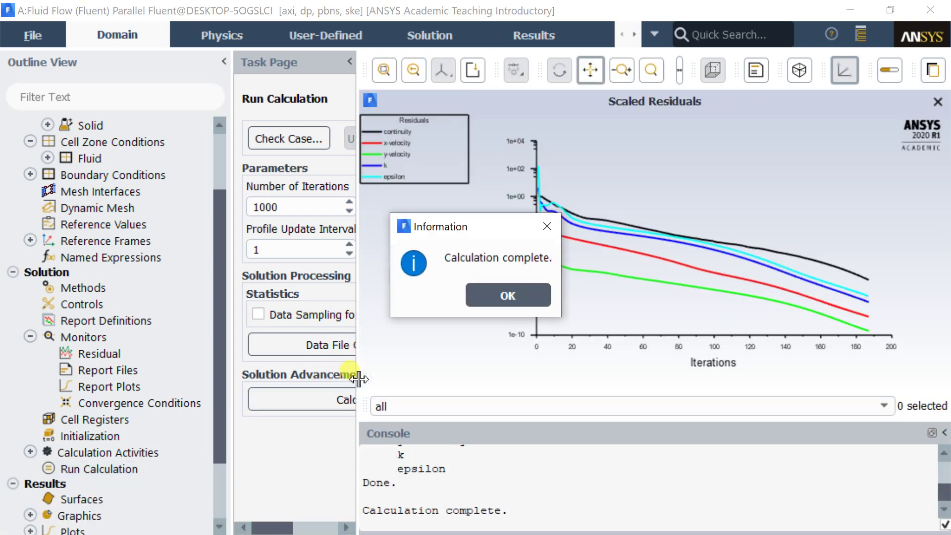
click(523, 295)
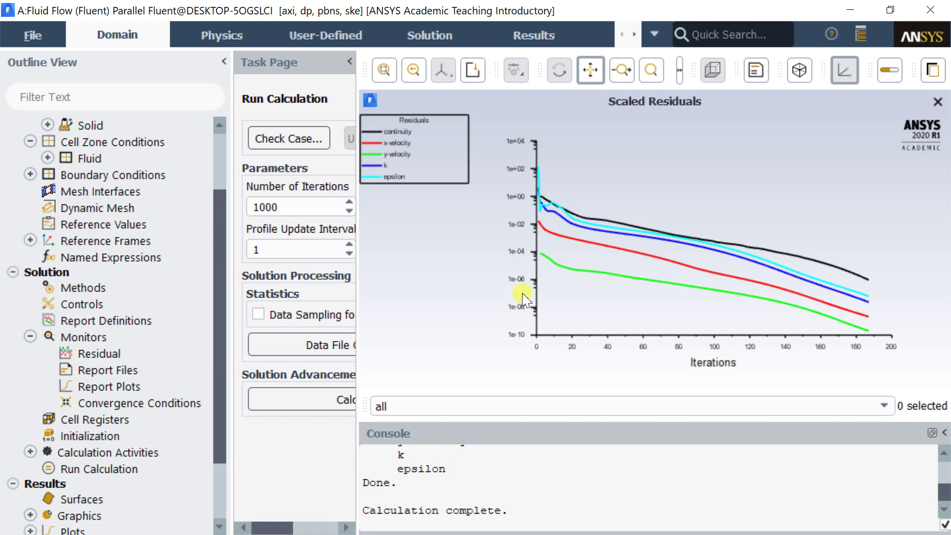
scroll(469, 461, up, 3)
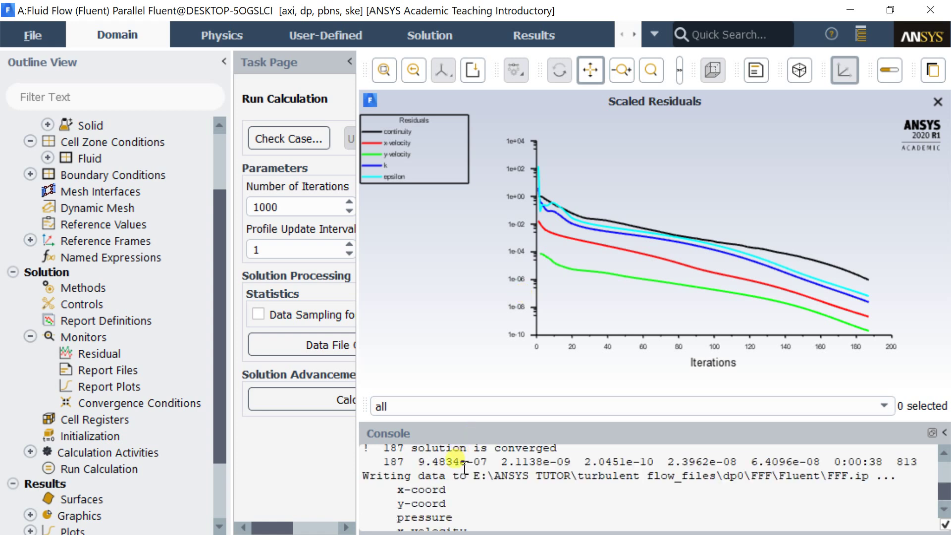
scroll(466, 466, up, 1)
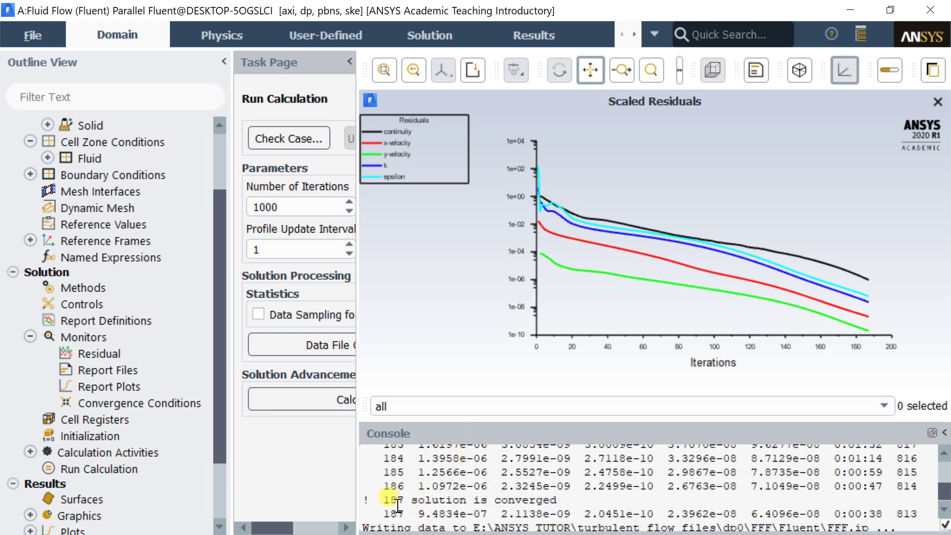
Add Skin Friction Coefficient, Wall Yplus and Turbulent Viscosity to the additional data file quantities.
drag(385, 501, 558, 501)
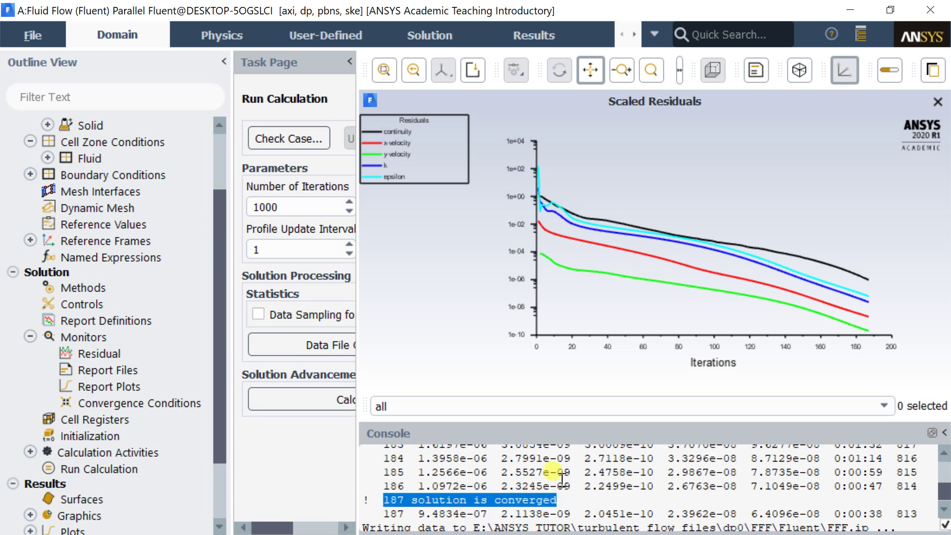
drag(359, 287, 521, 311)
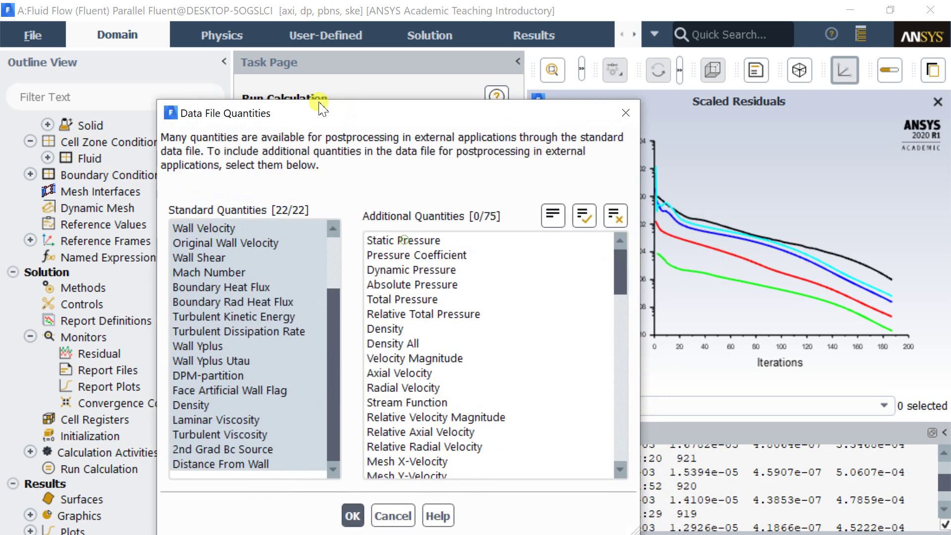
scroll(458, 312, down, 7)
click(466, 380)
scroll(465, 381, up, 1)
click(459, 307)
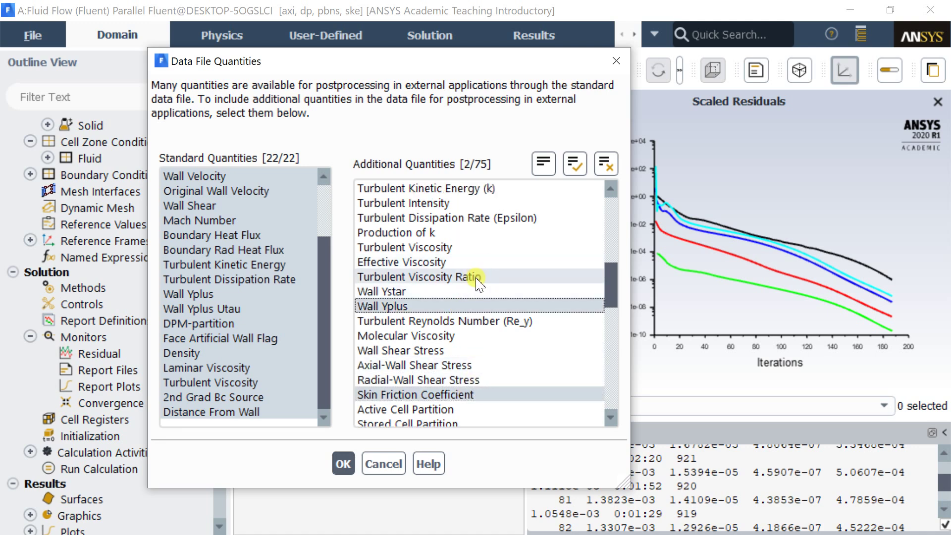
click(474, 248)
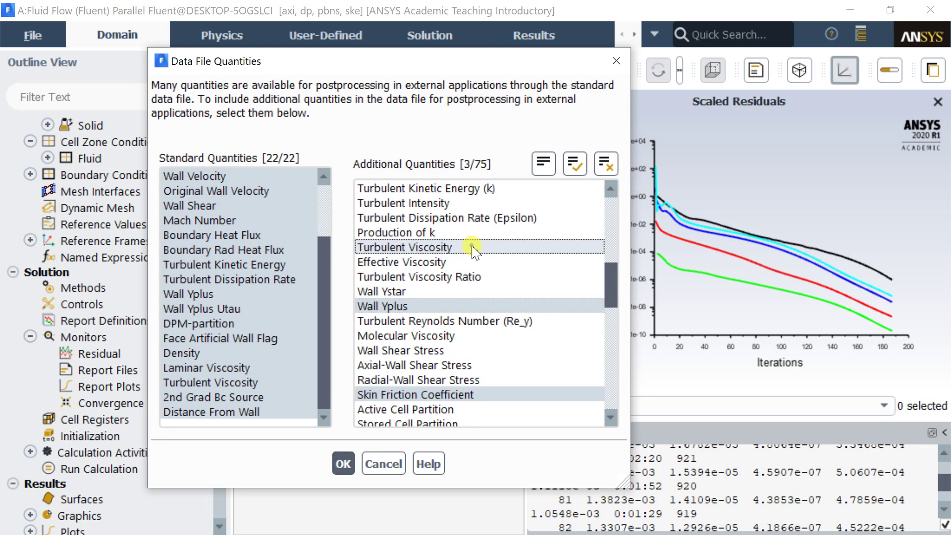
click(344, 465)
Save the project using the settings changes for the current calculation only, and quit Fluent.
click(19, 38)
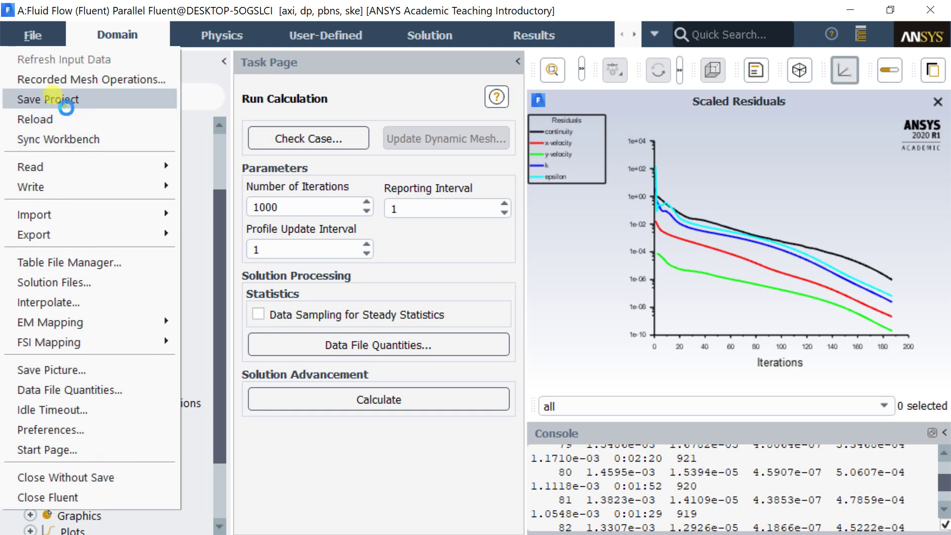
click(65, 105)
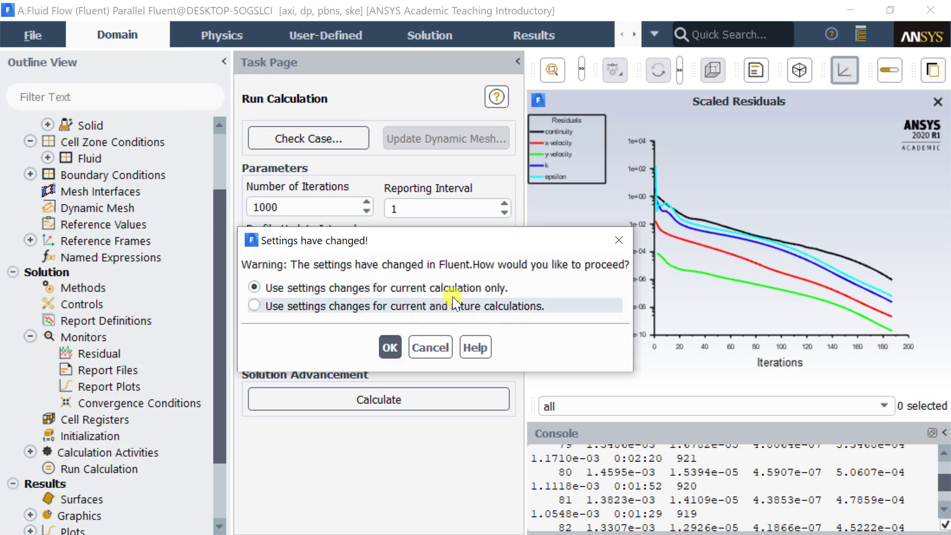
click(390, 347)
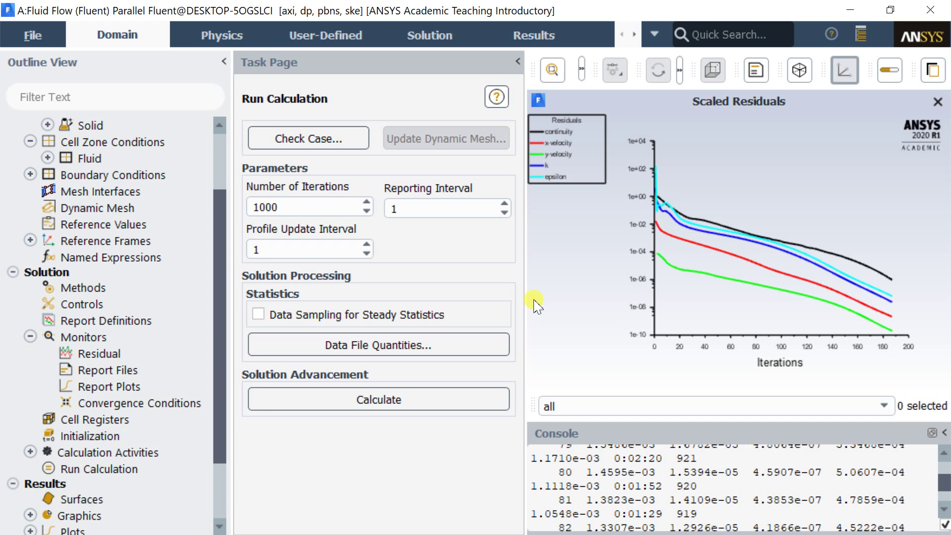
click(930, 10)
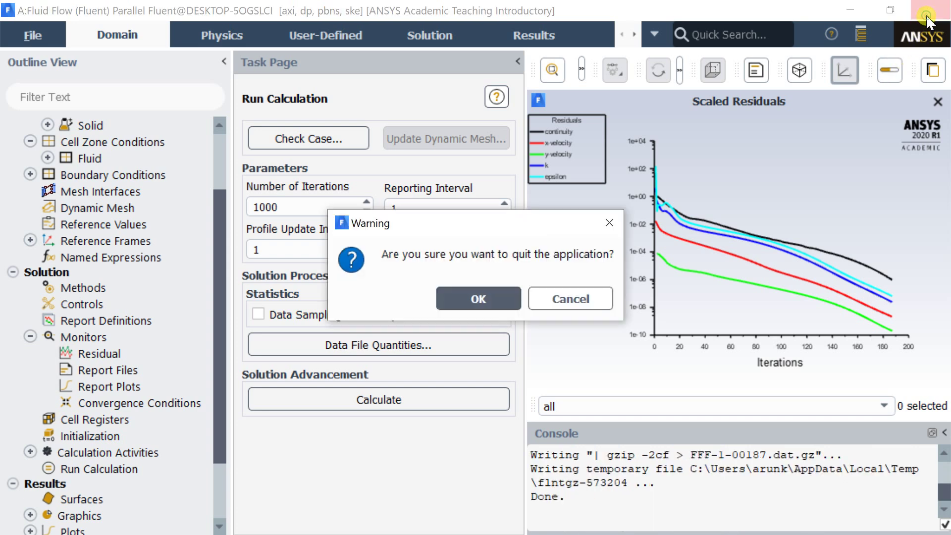
click(490, 298)
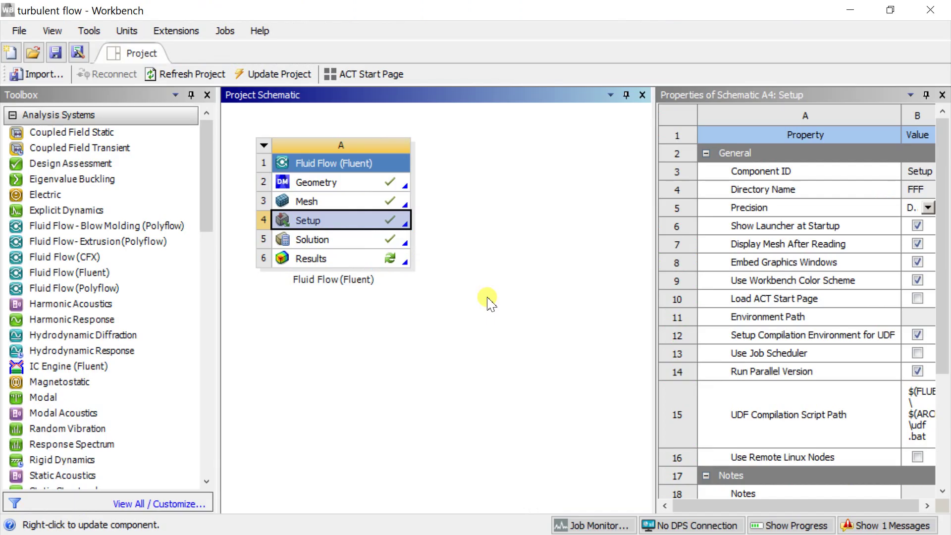
Open the Results of the Fluid Flow (Fluent) system in CFD-Post and orient the view normal to the XY plane.
click(373, 260)
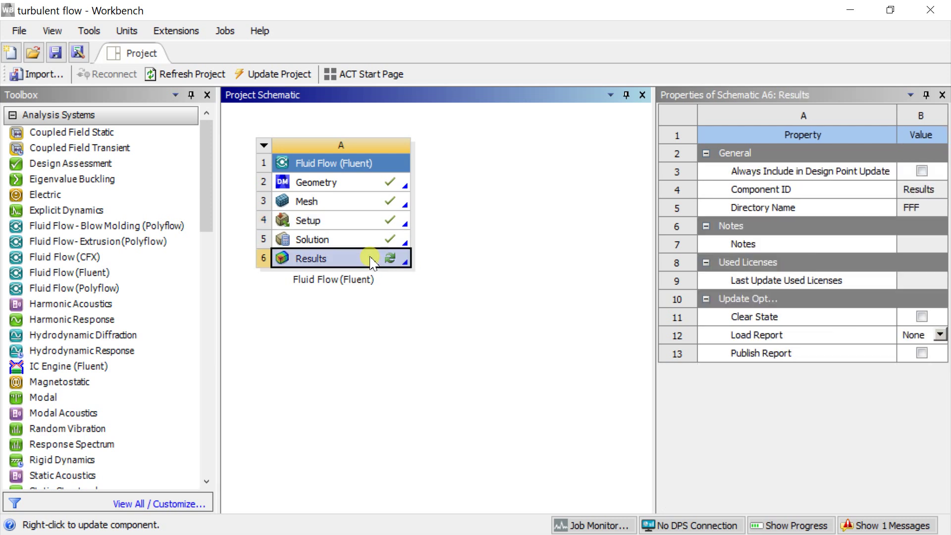
right_click(373, 259)
click(392, 261)
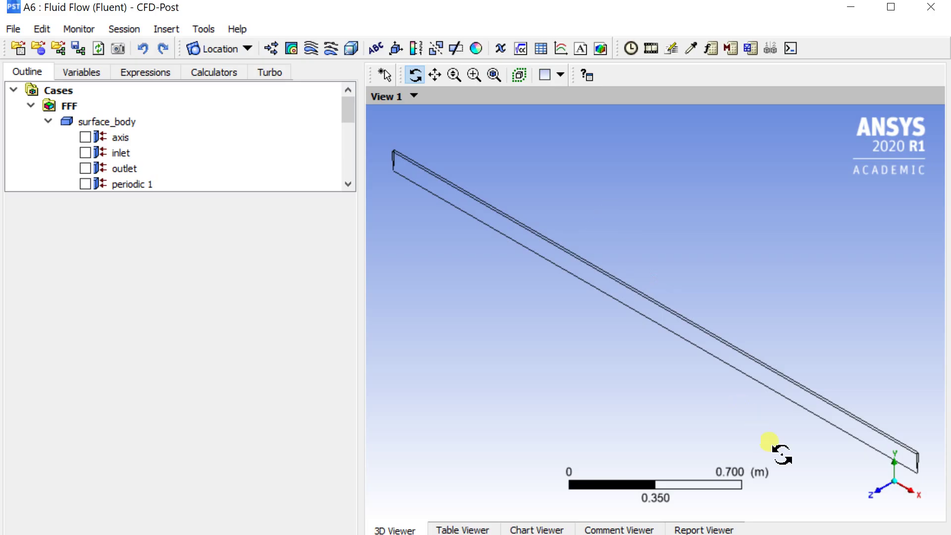
click(883, 492)
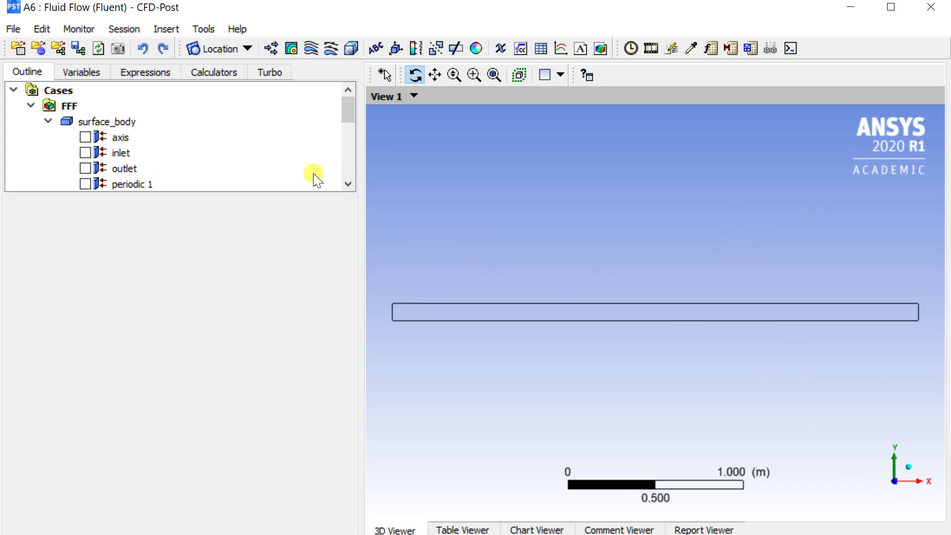
Insert a two-point line named "axis line" from (0, 0, 0) to (3, 0, 0) with 100 samples.
click(236, 49)
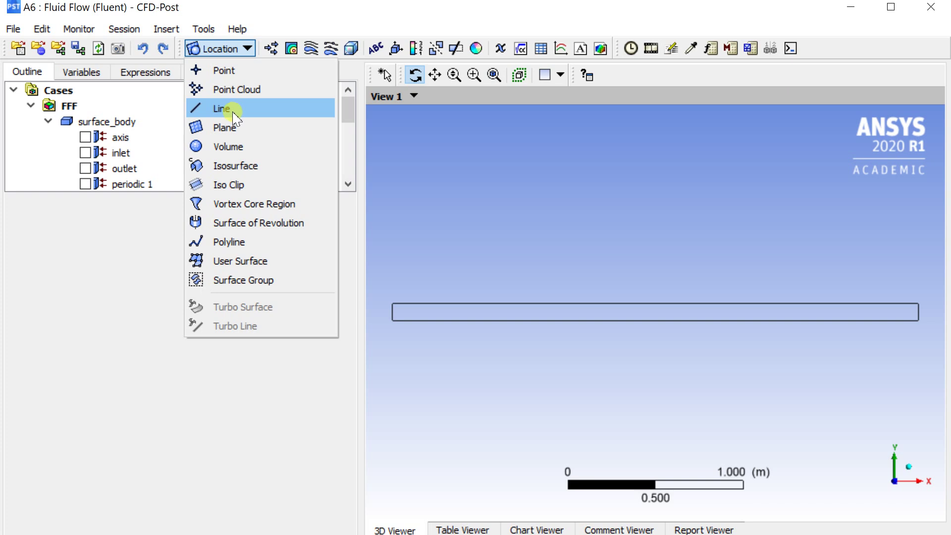
click(234, 118)
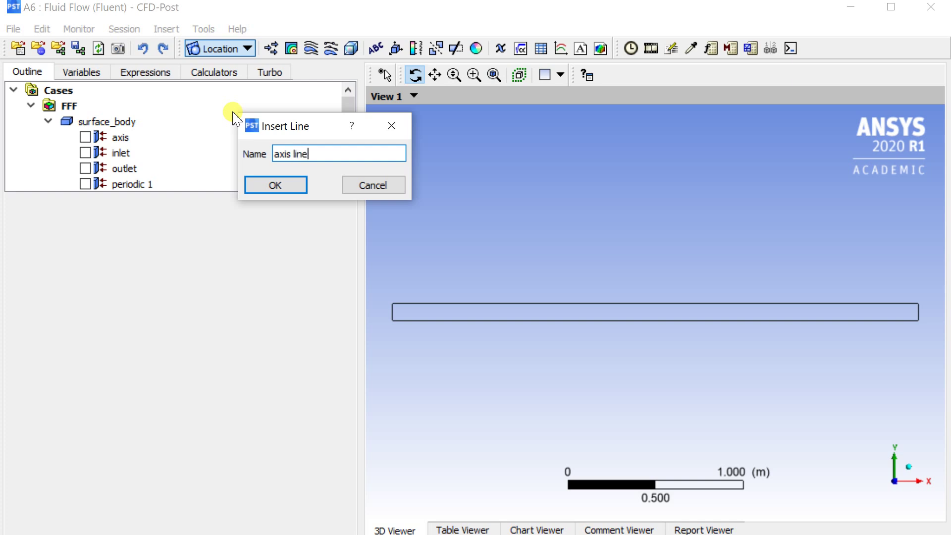
click(275, 183)
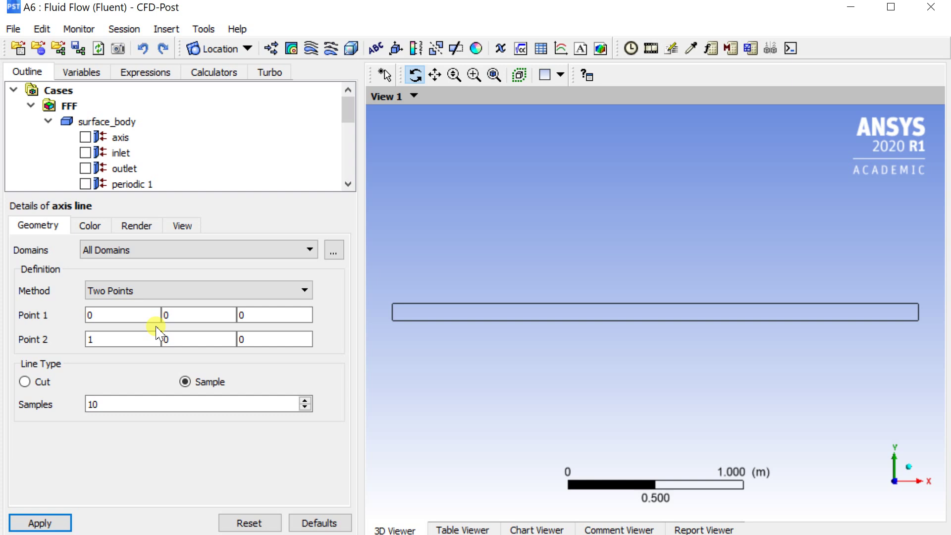
click(91, 339)
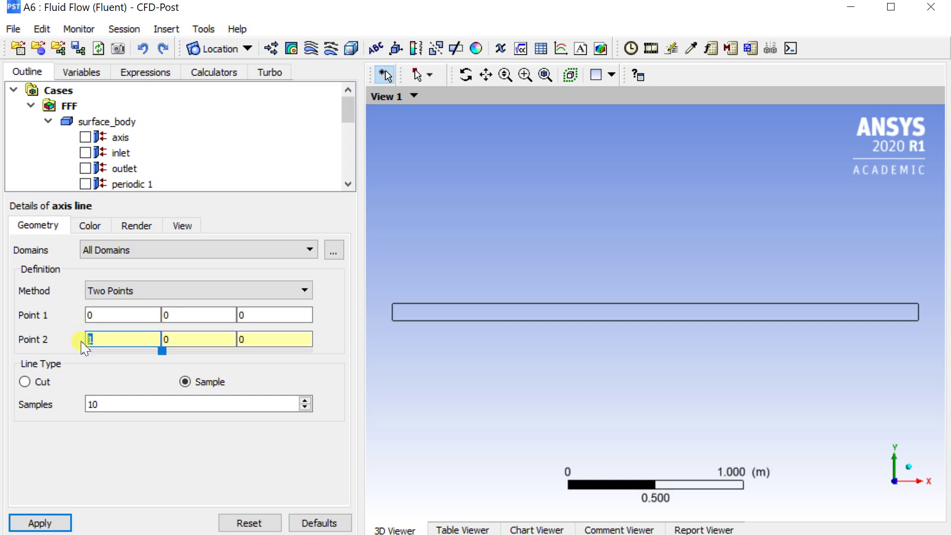
text(3)
click(140, 401)
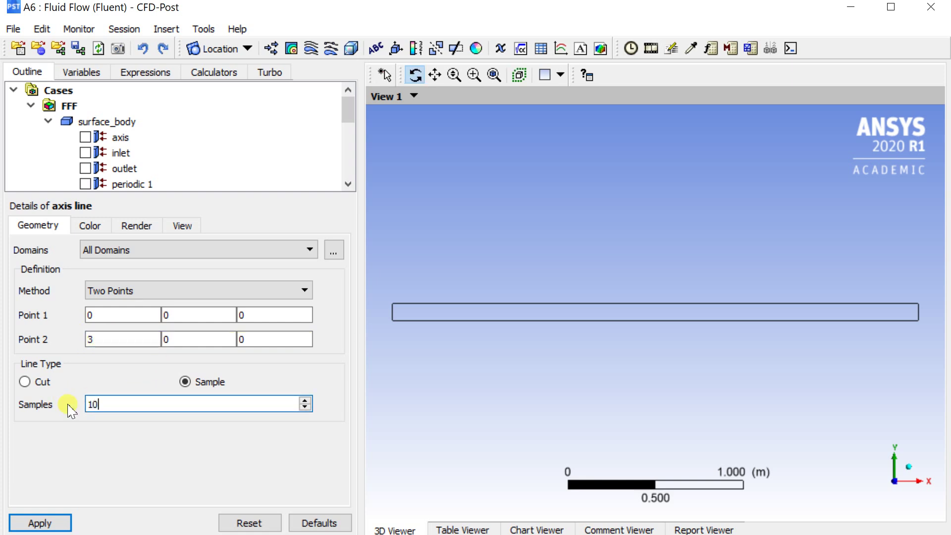
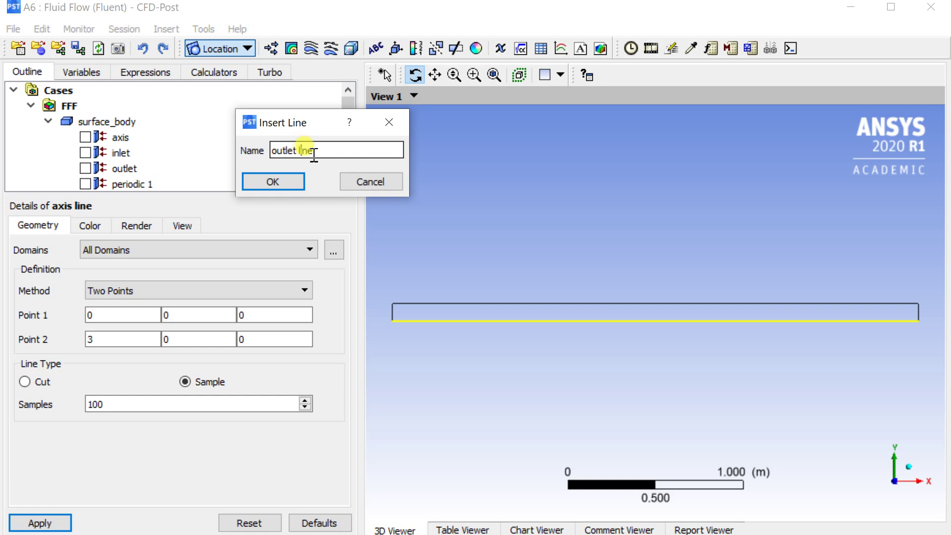
Create a two-point line named "outlet line" from (3, 0.1, 0) to (3, 0, 0) with 30 samples.
click(278, 182)
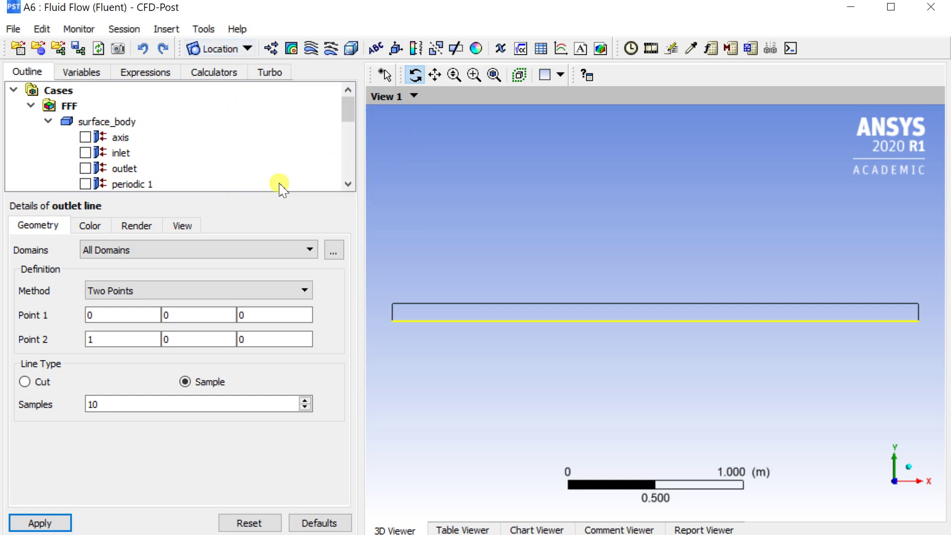
click(117, 340)
text(3)
click(110, 314)
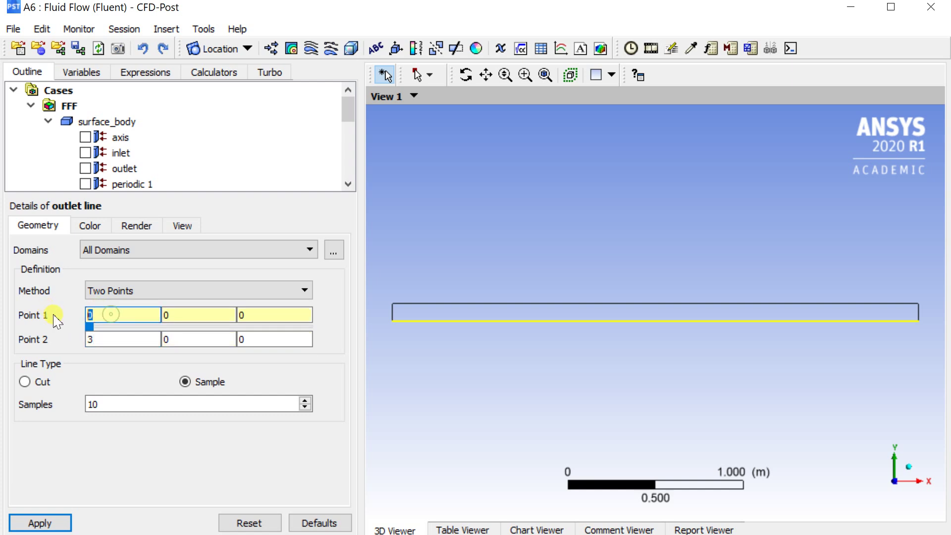
text(3)
click(173, 314)
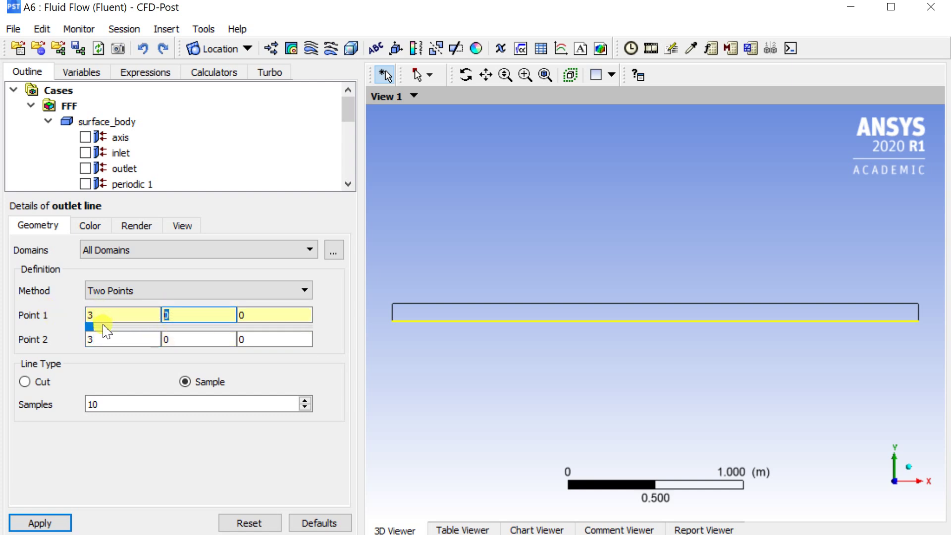
text(0.1)
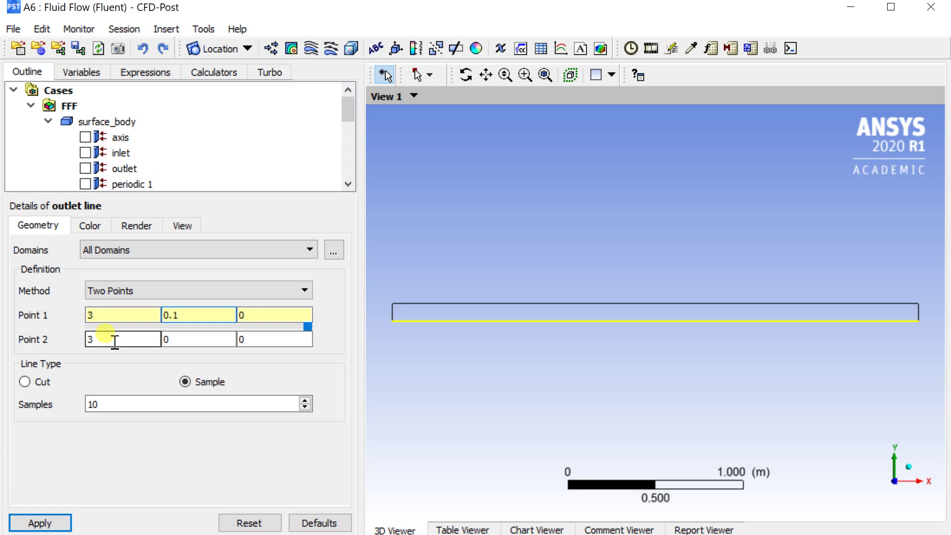
drag(117, 403, 68, 414)
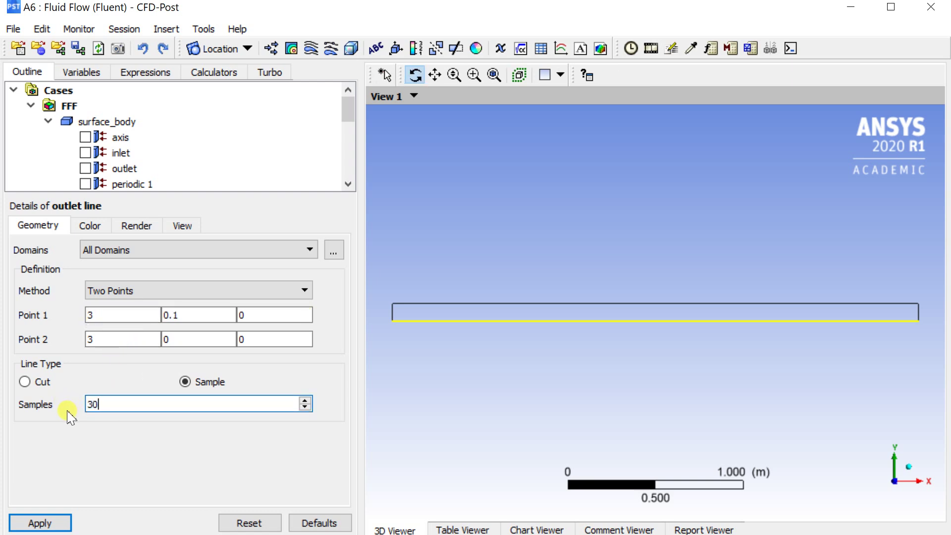
text(30)
click(39, 523)
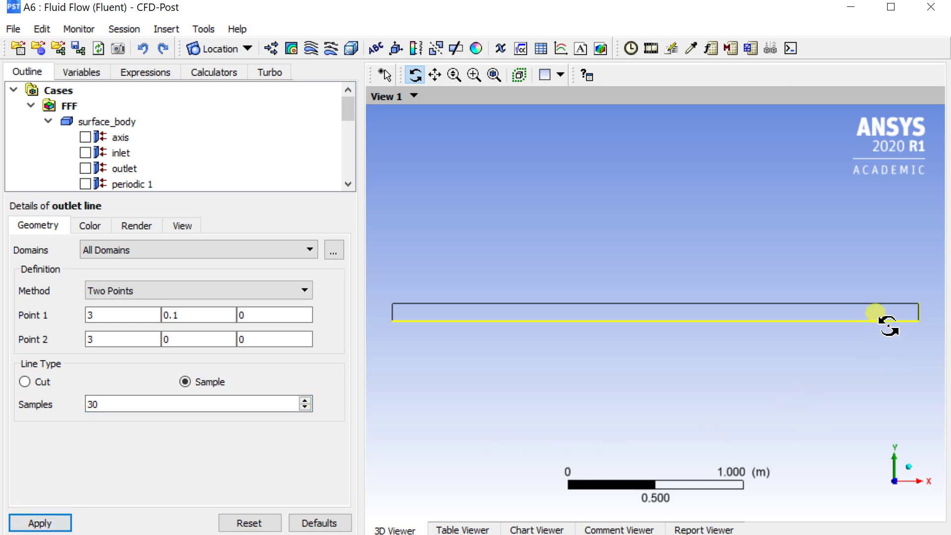
Inspect the outlet line at the outlet end of the pipe, briefly hiding the wireframe.
click(434, 75)
drag(876, 283, 650, 325)
scroll(602, 322, up, 2)
scroll(650, 325, up, 4)
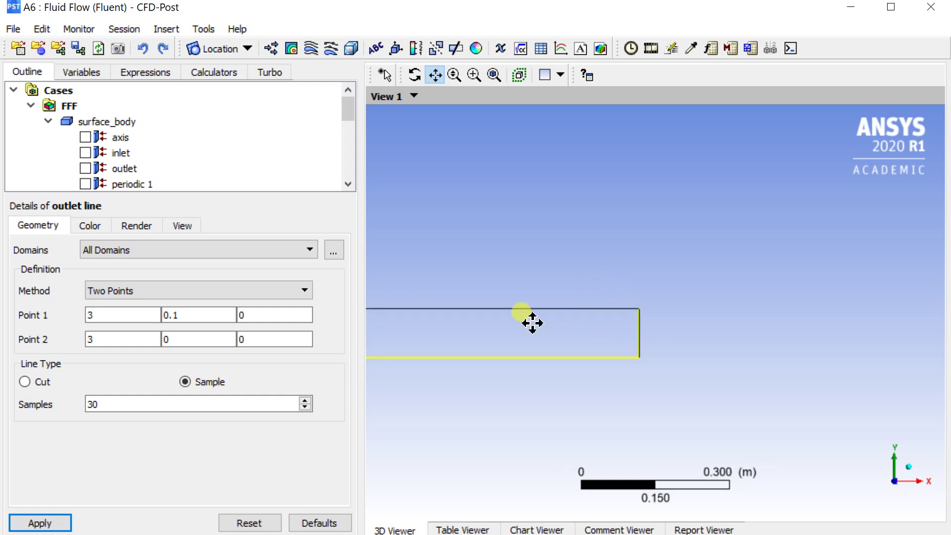
scroll(200, 187, down, 3)
click(62, 154)
click(50, 169)
click(51, 168)
drag(465, 317, 622, 314)
scroll(471, 299, down, 5)
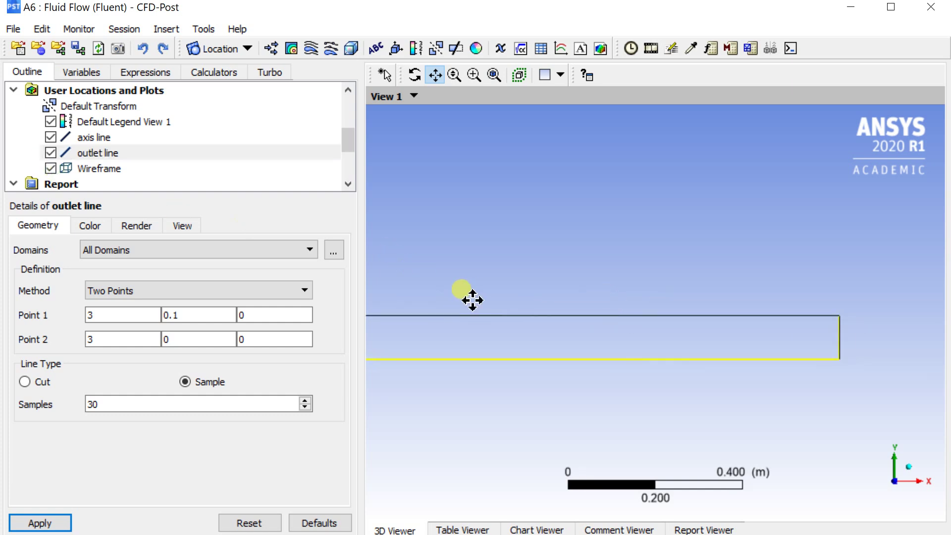
scroll(643, 307, down, 2)
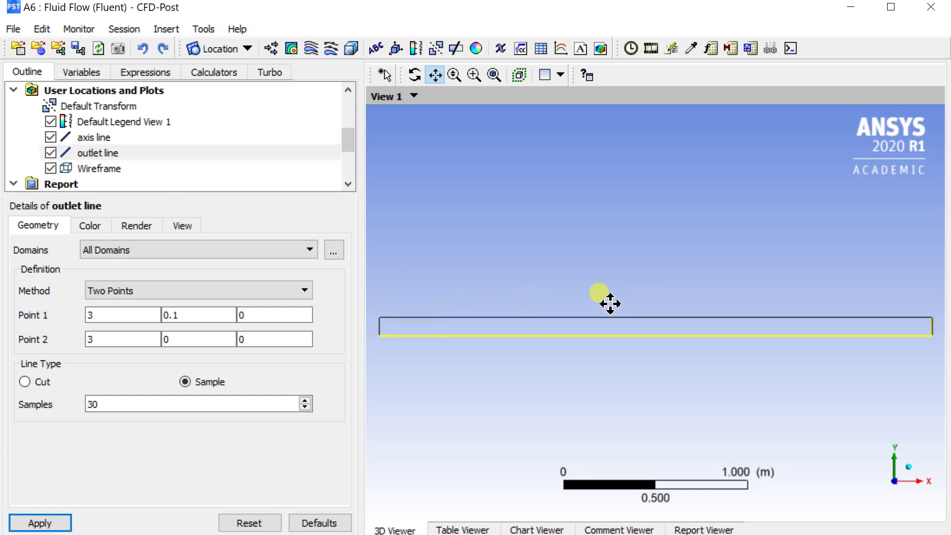
Insert a new line location named "Pipe wall line".
click(222, 48)
click(223, 109)
text(Pipe wall line)
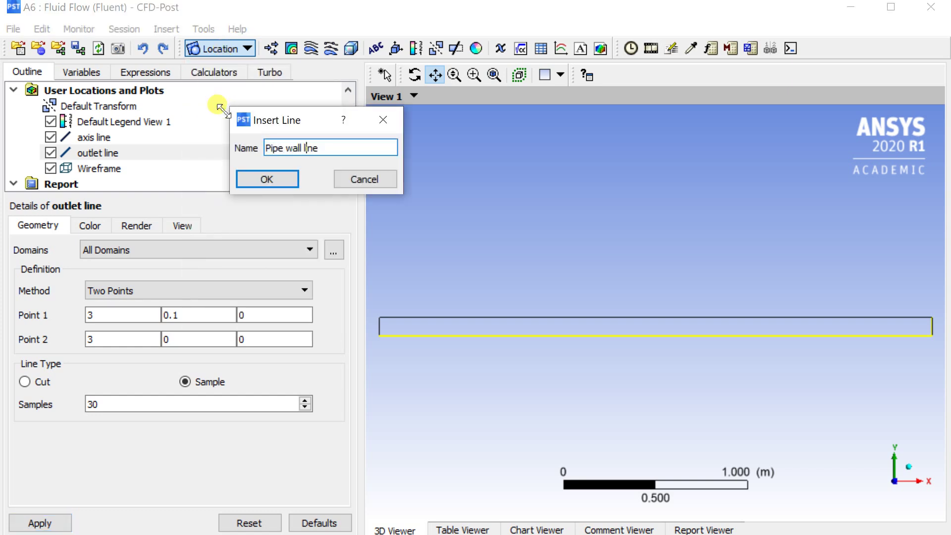
click(266, 179)
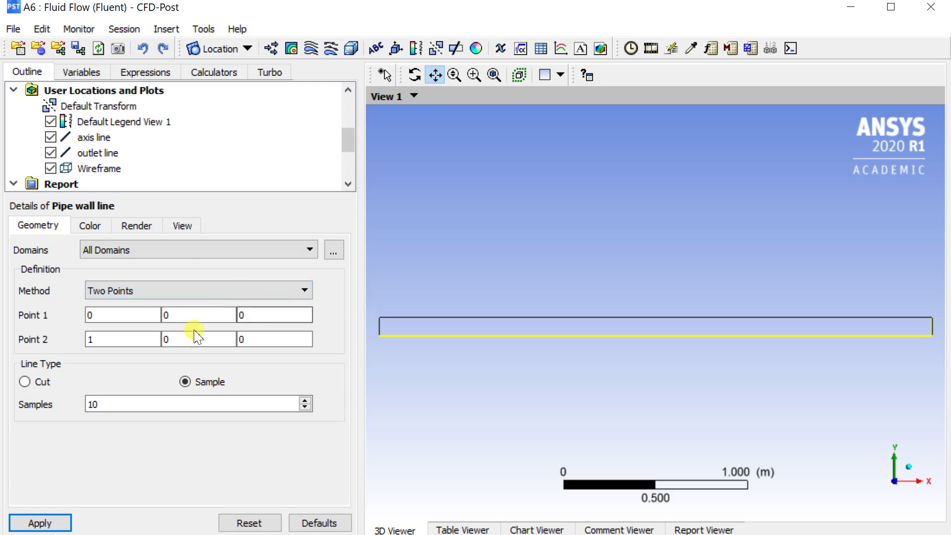
click(108, 336)
click(94, 314)
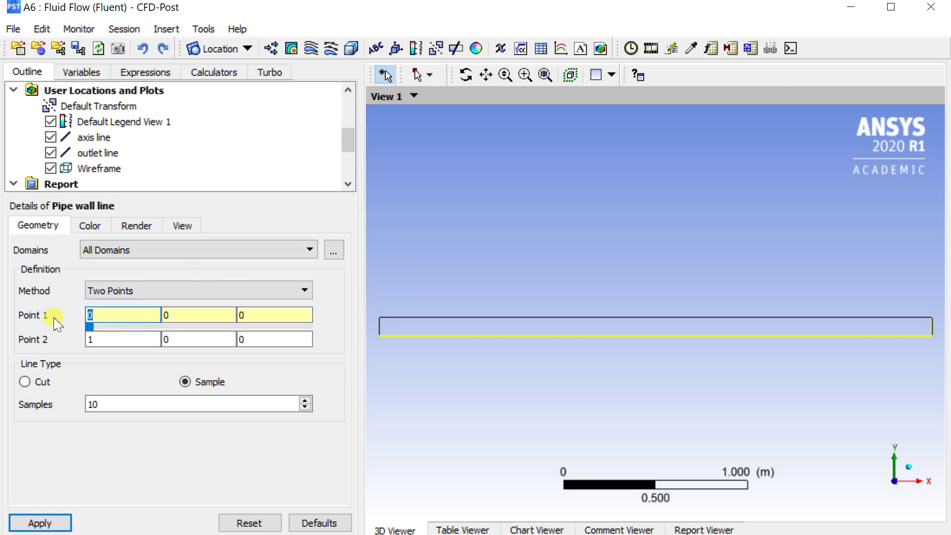
text(0.1)
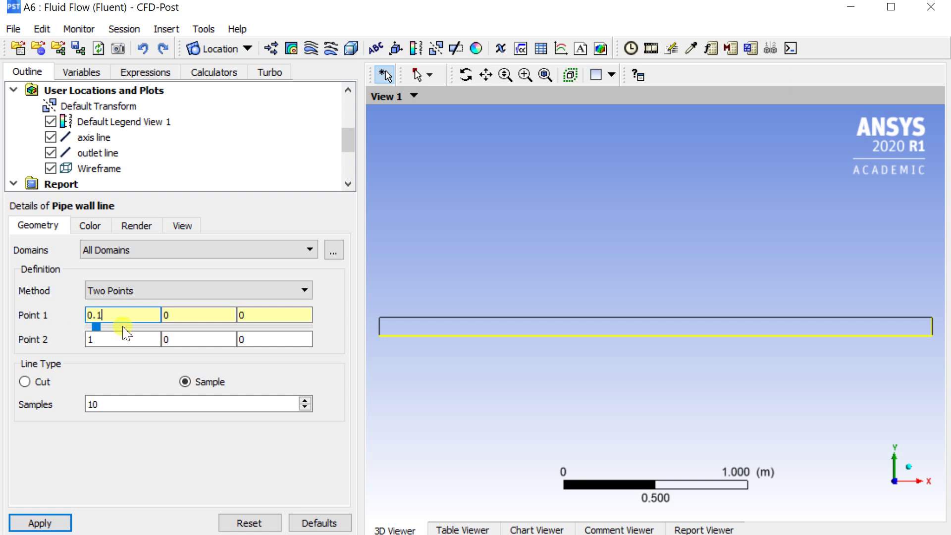
drag(126, 315, 89, 316)
text(0)
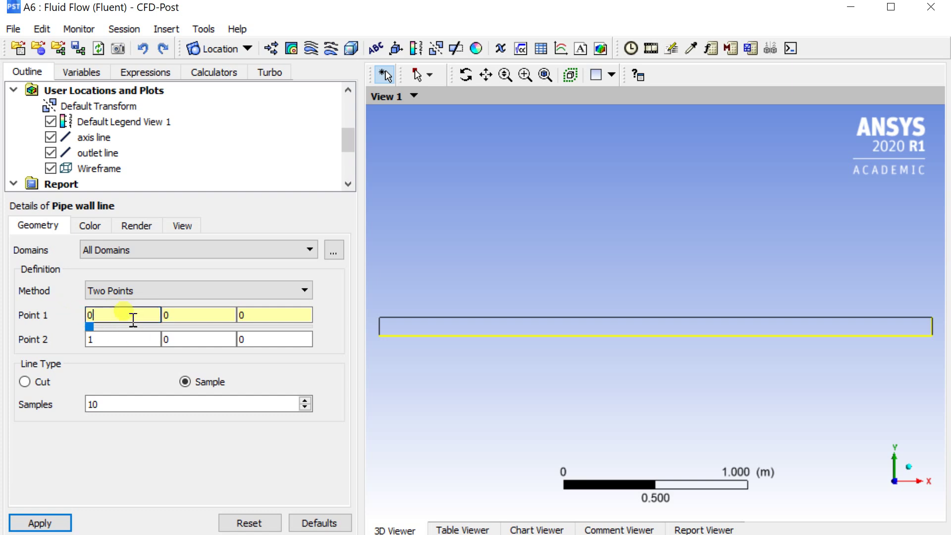
Define the pipe wall line by Point 1 at (0, 0.1, 0) and Point 2 at (3, 0.1, 0).
click(182, 317)
text(0.1)
click(180, 339)
text(.1)
drag(127, 340, 89, 340)
text(3)
Set the pipe wall line to 100 samples, apply it and hide the wireframe.
drag(119, 405, 85, 403)
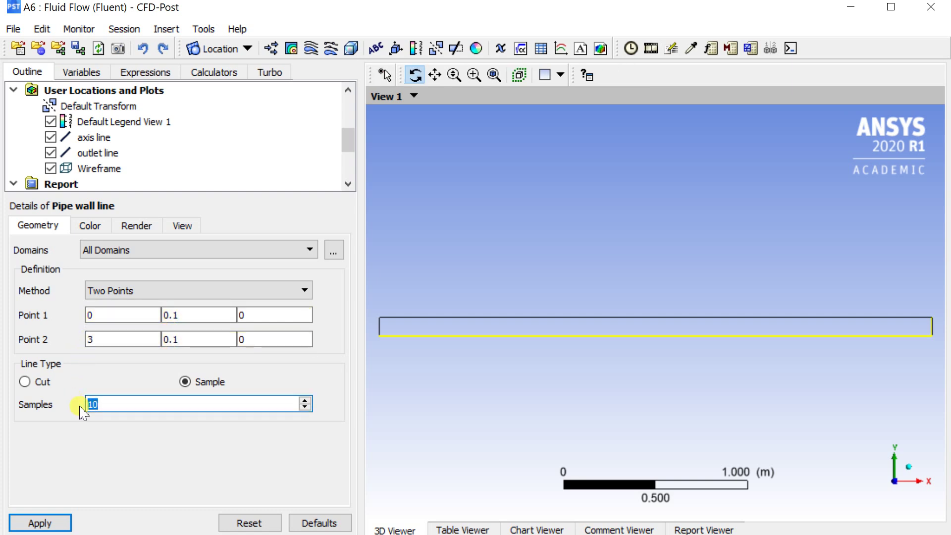
text(100)
click(50, 521)
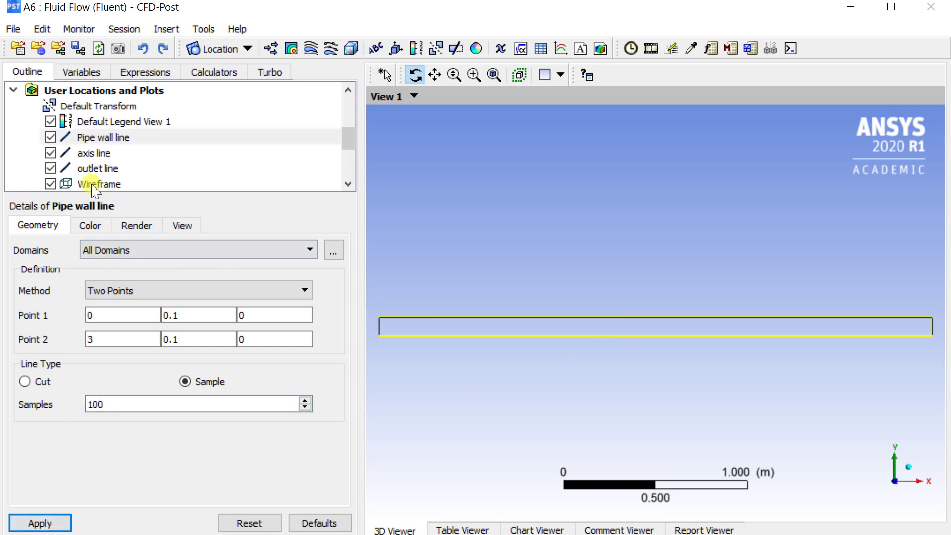
click(51, 184)
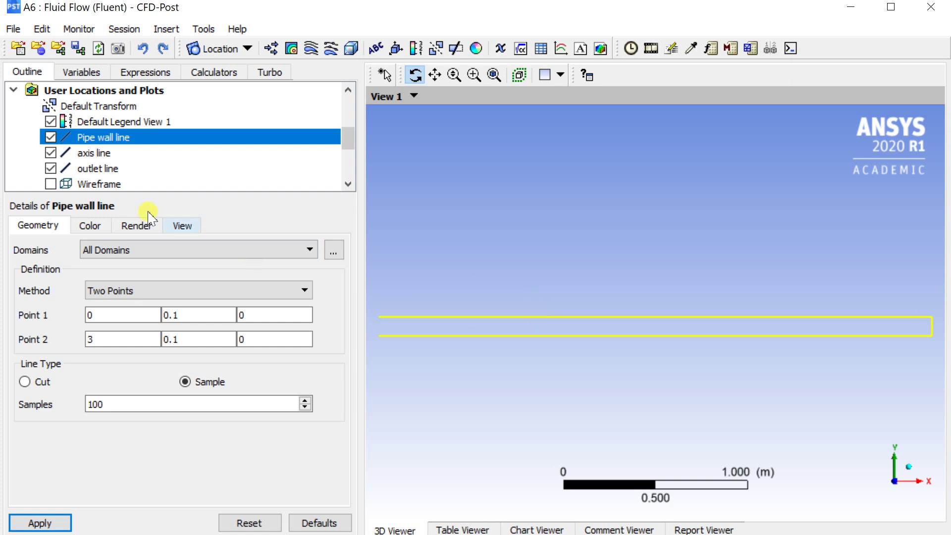
Check the pipe wall line by briefly hiding the axis and outlet lines, and show the wireframe again.
click(50, 153)
click(51, 168)
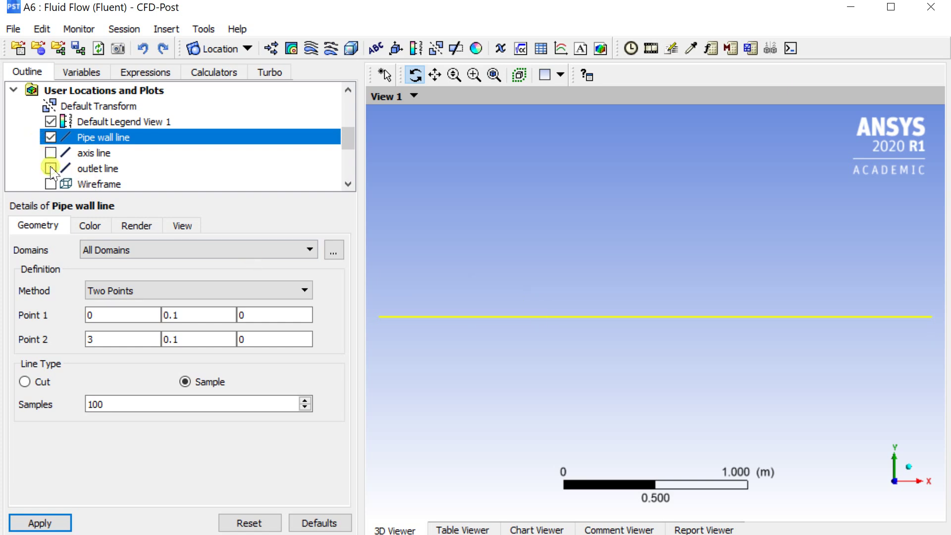
click(51, 168)
click(50, 153)
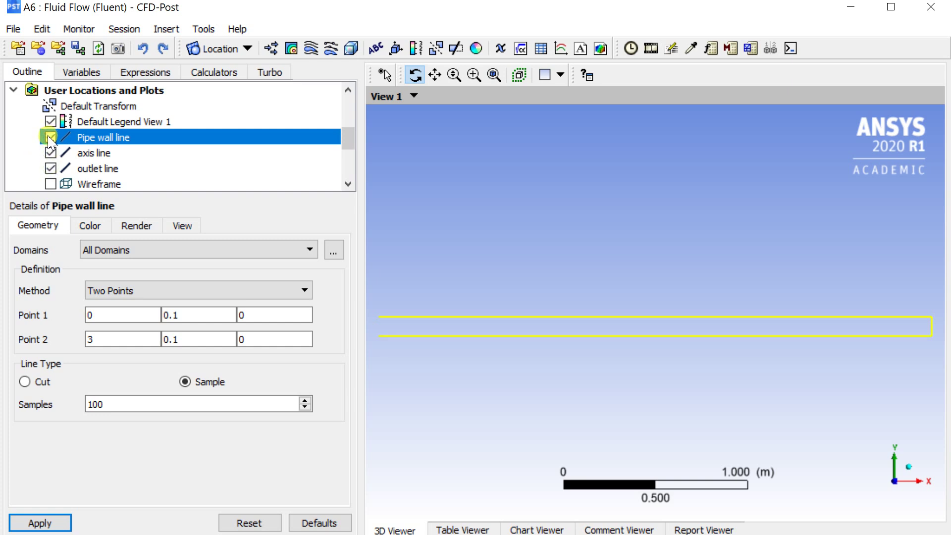
scroll(477, 219, down, 1)
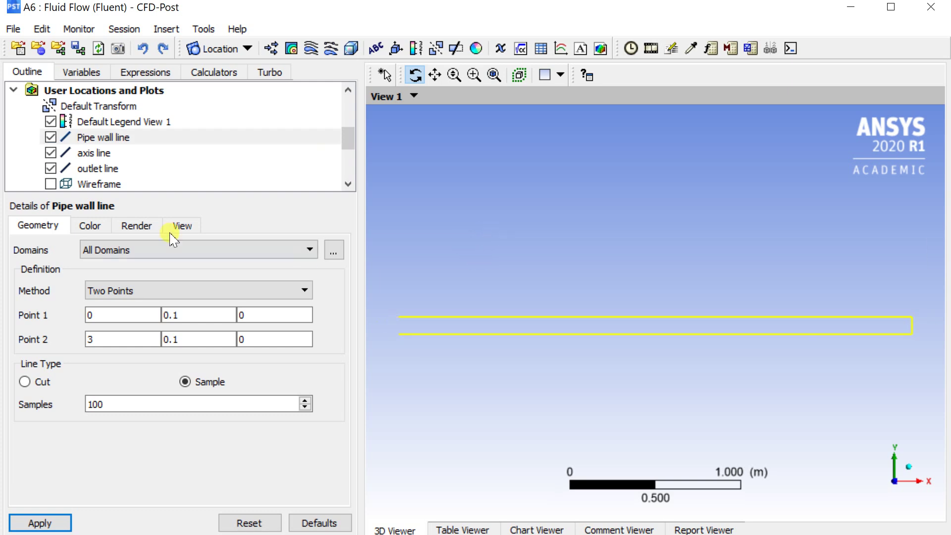
click(51, 184)
scroll(500, 237, down, 1)
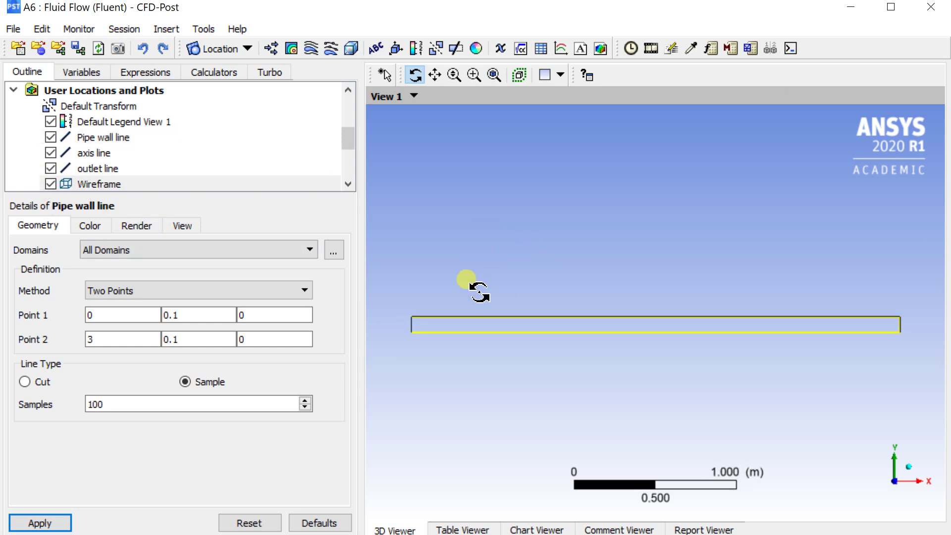
Insert a new chart named "y plus value".
click(560, 49)
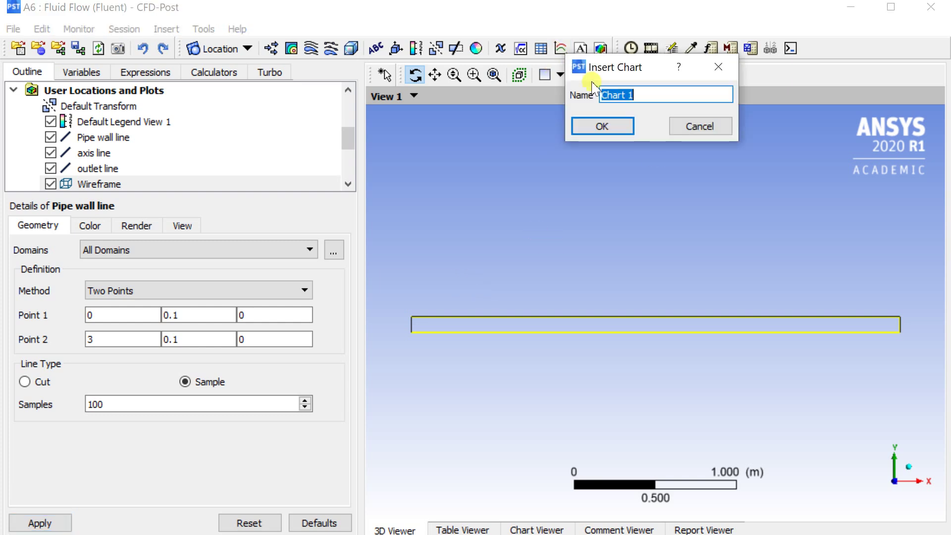
text(y)
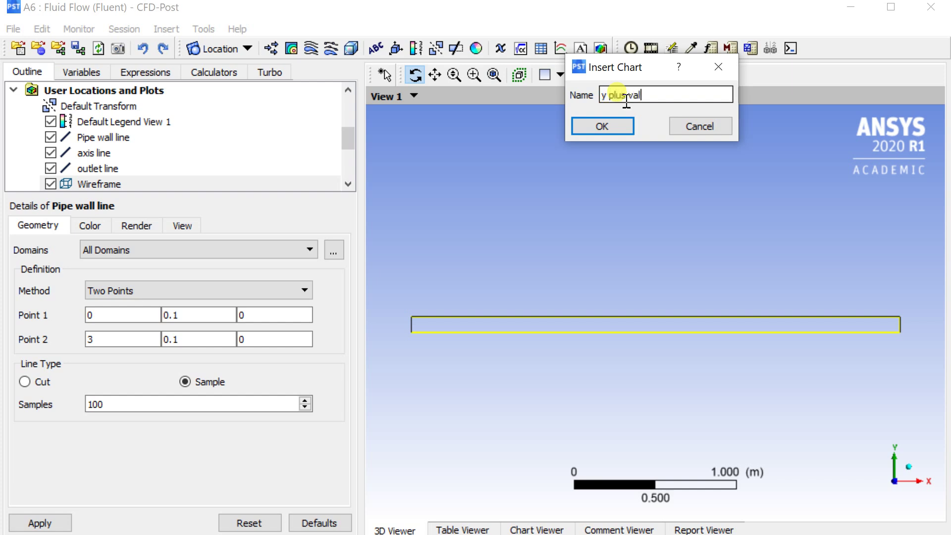
text( plus value)
key(Return)
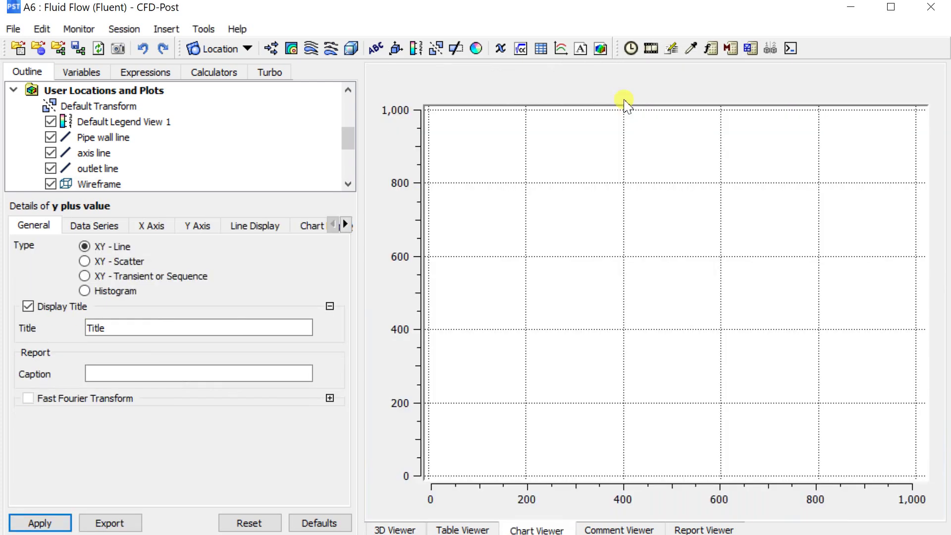
Use the Pipe wall line as the location for the y plus chart's data series.
click(84, 225)
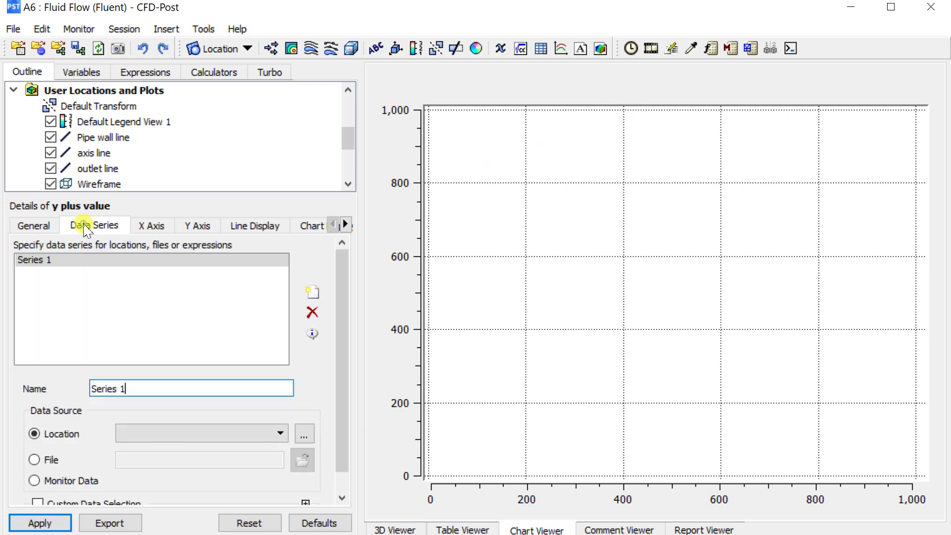
click(172, 430)
click(175, 447)
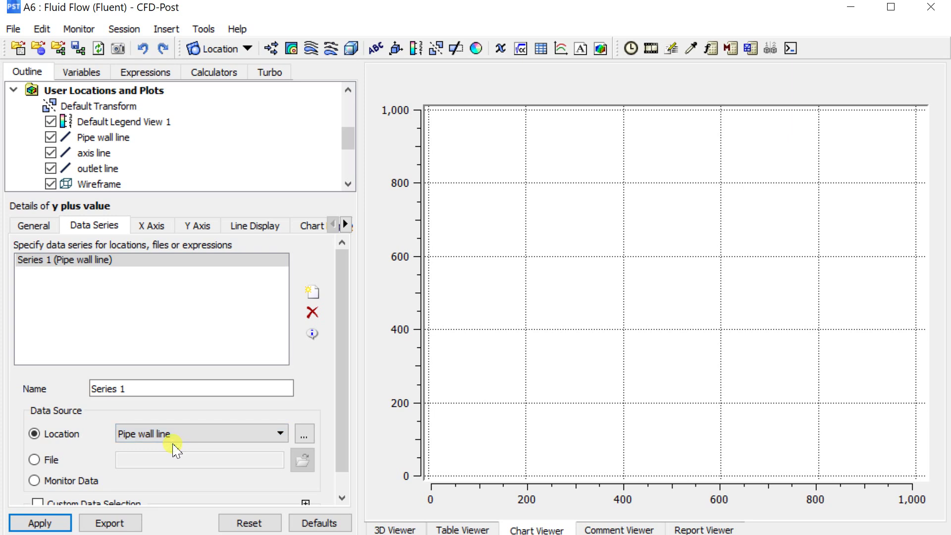
Plot X on the horizontal axis and Yplus on the vertical axis of the y plus chart.
click(153, 225)
click(160, 266)
click(143, 349)
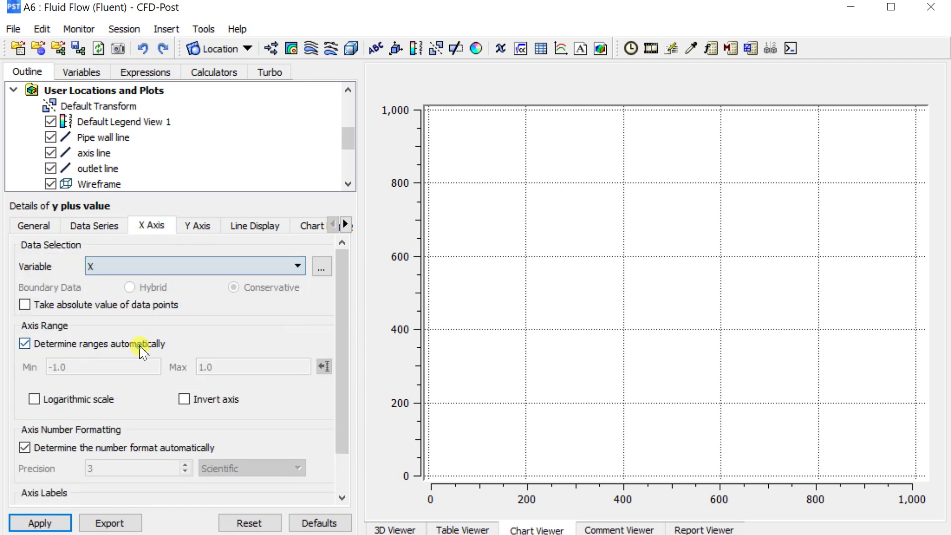
click(209, 231)
click(244, 268)
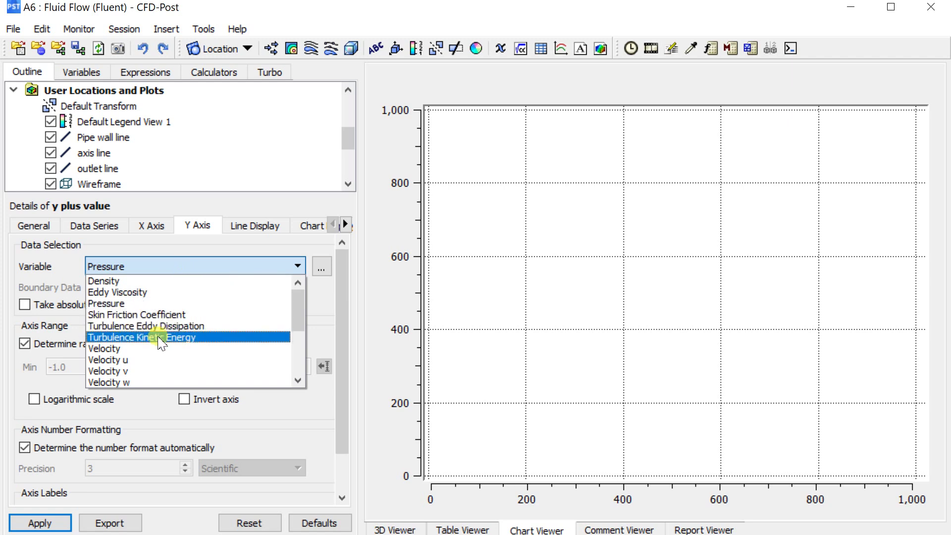
scroll(158, 342, down, 5)
click(149, 367)
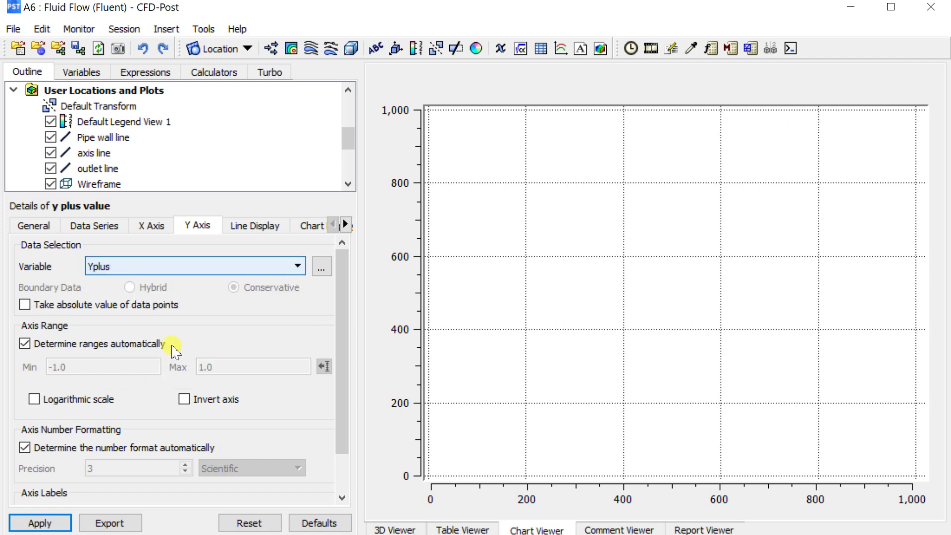
Rename the pipe wall data series "y plus" and apply the chart settings.
click(98, 224)
triple_click(129, 393)
text(y)
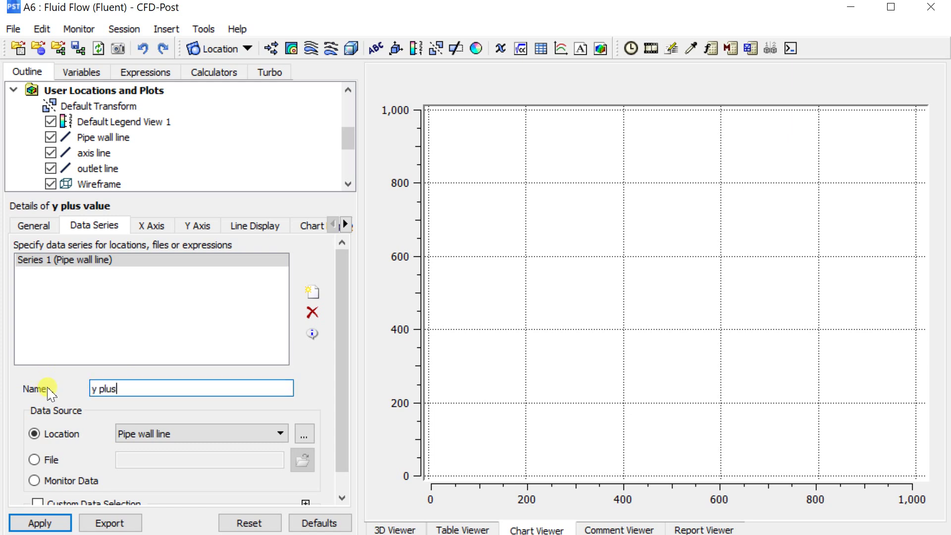
text( plus)
click(47, 523)
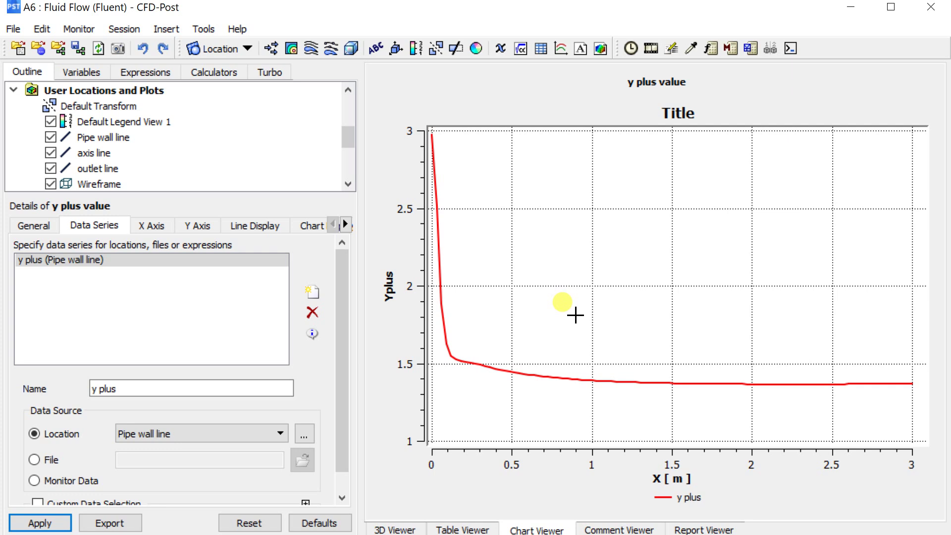
Set the chart's title to "Y Plus Value" and apply it.
click(35, 226)
drag(134, 323, 65, 324)
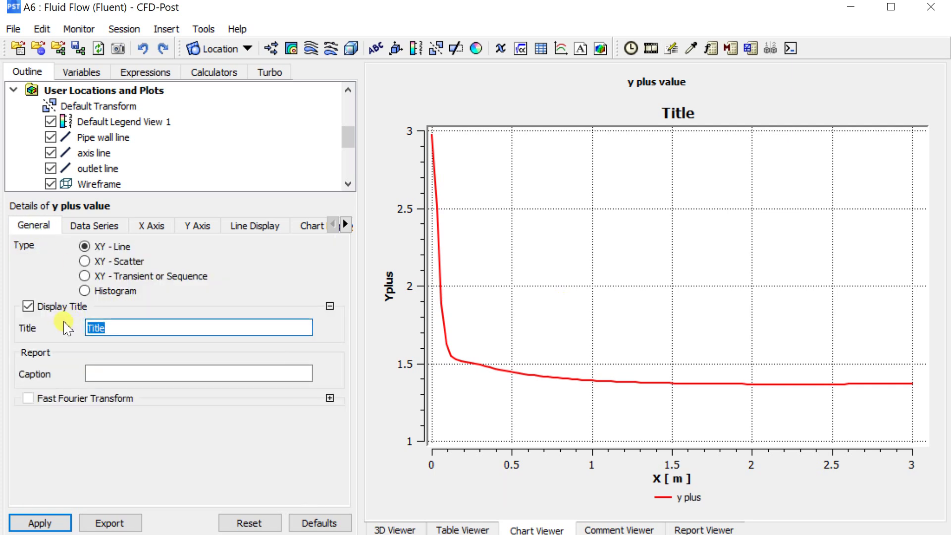
text(Y Plus Value)
click(40, 523)
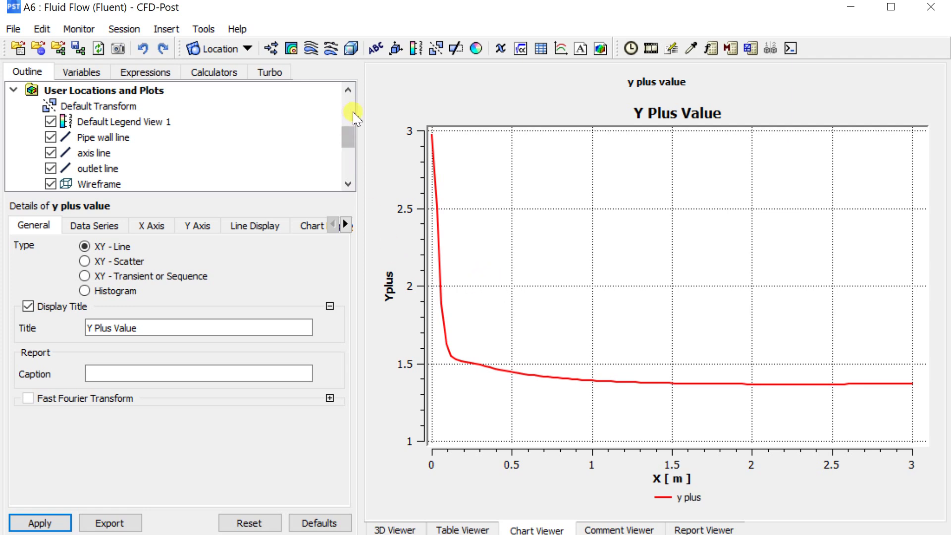
Save the y plus chart as the Windows Bitmap picture E:/1.bmp, 1280 wide and 720 high.
click(119, 50)
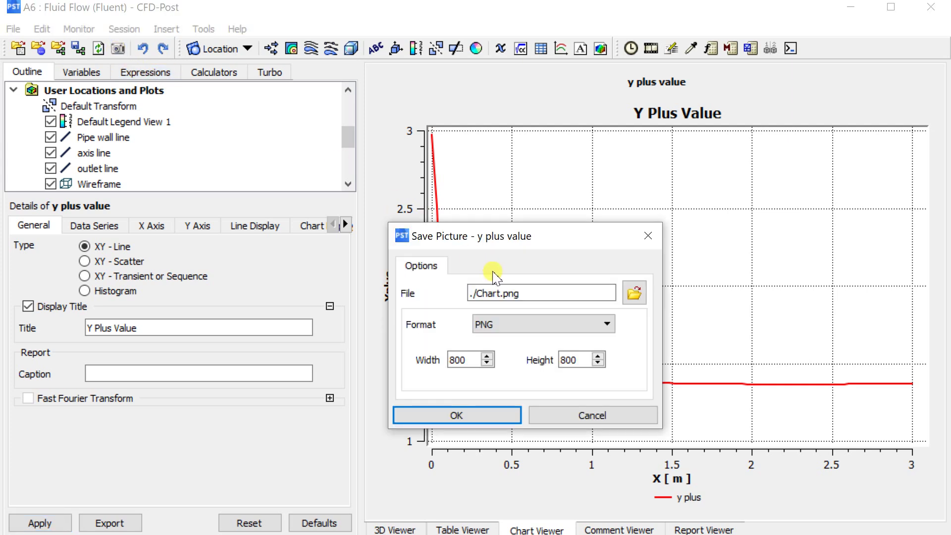
click(635, 293)
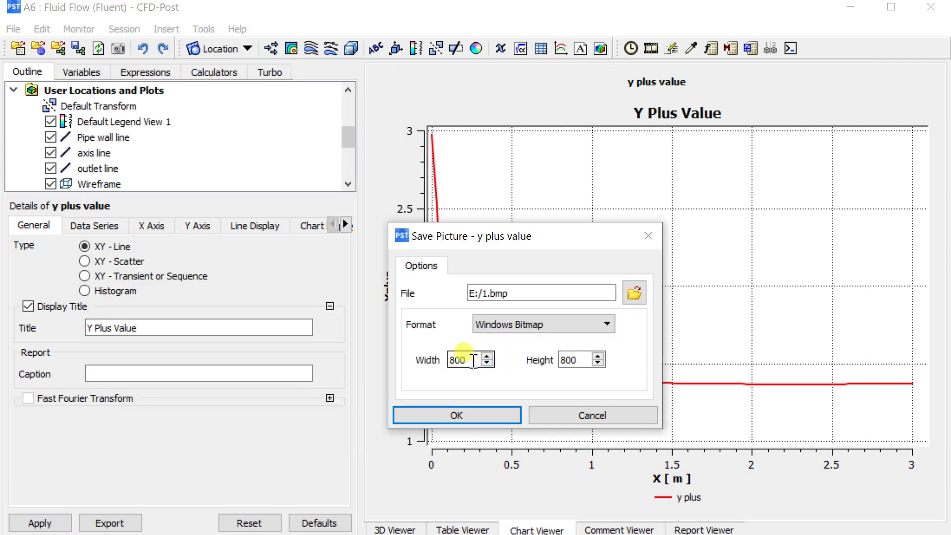
drag(463, 360, 424, 367)
text(12)
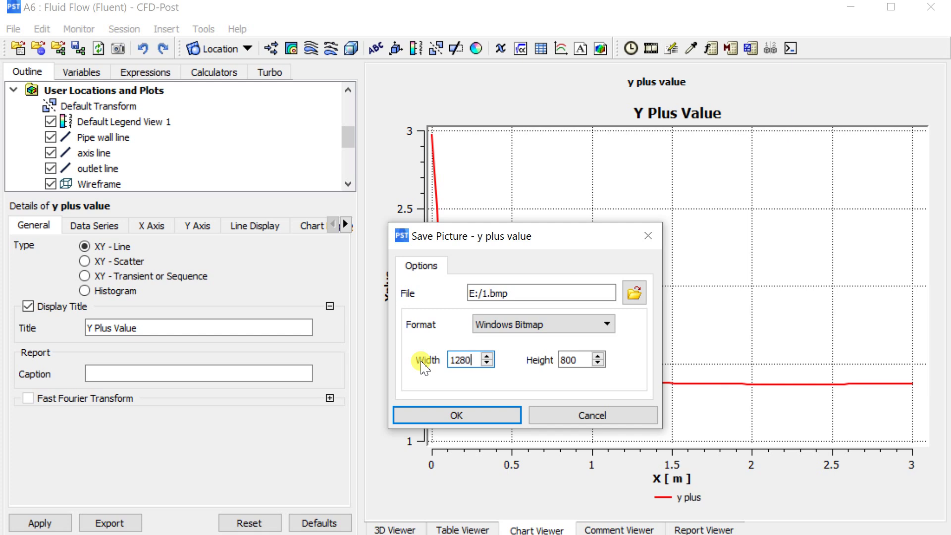
drag(577, 361, 537, 371)
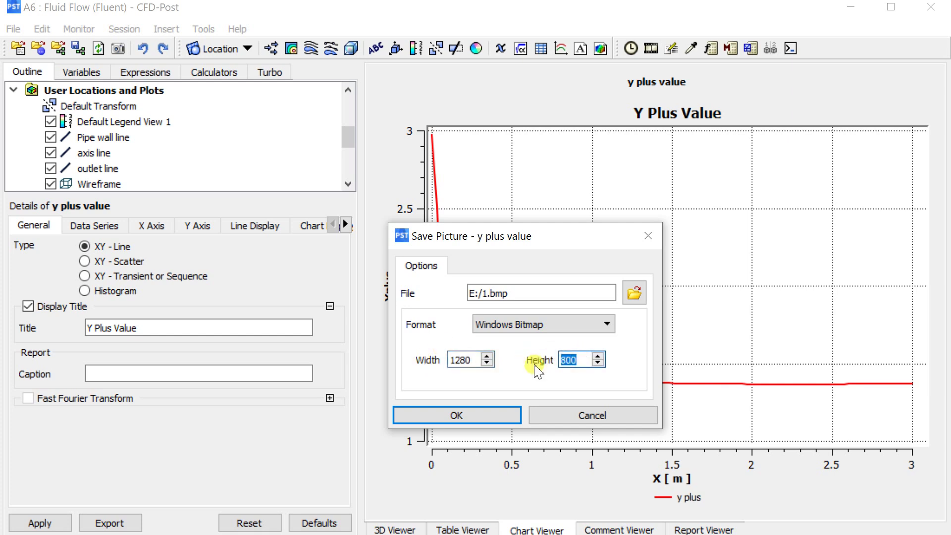
text(720)
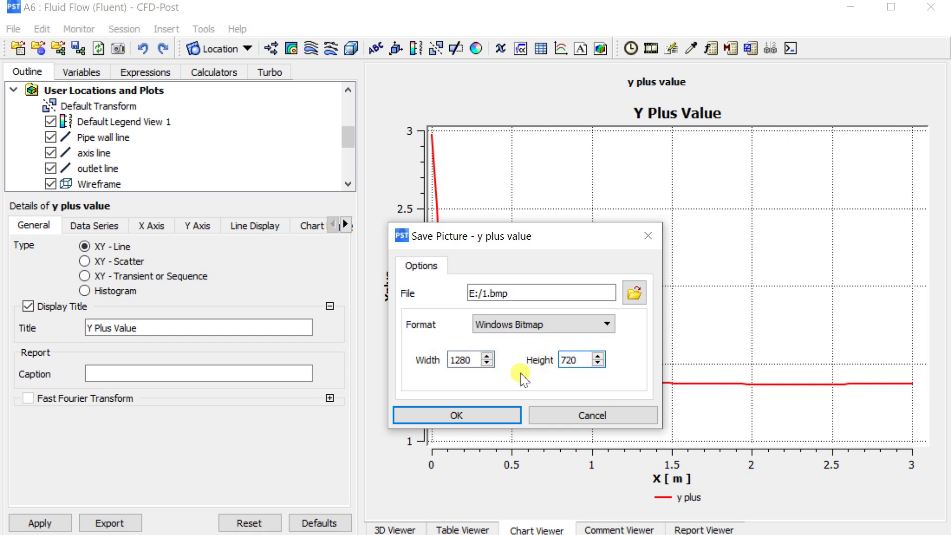
click(458, 416)
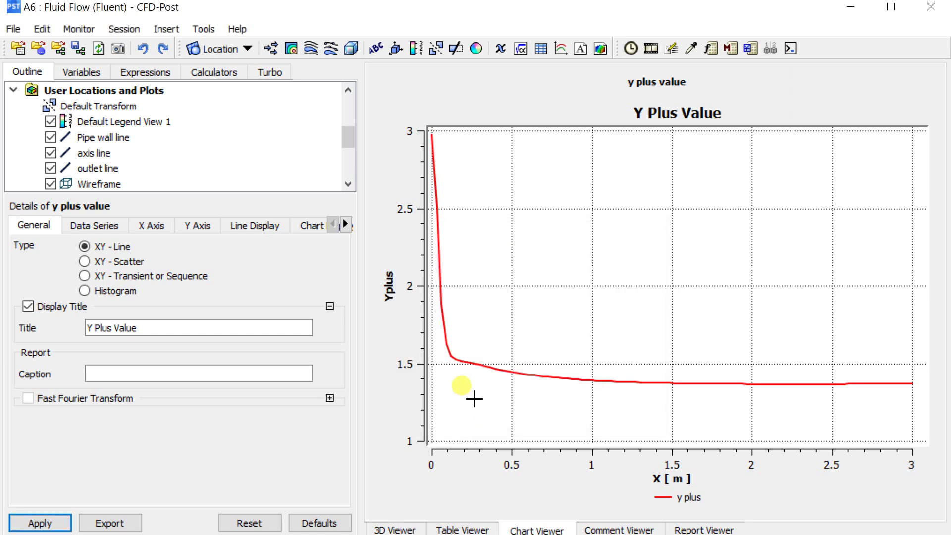
Insert a new chart named "Centerline Velocity" and give it the title "Centerline Velocity".
click(562, 49)
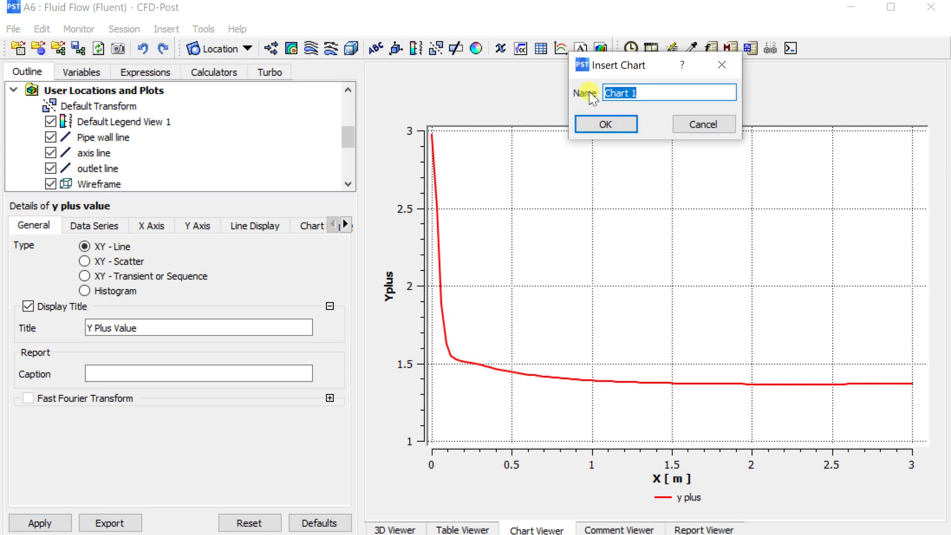
text(Centerline Velocity)
click(607, 124)
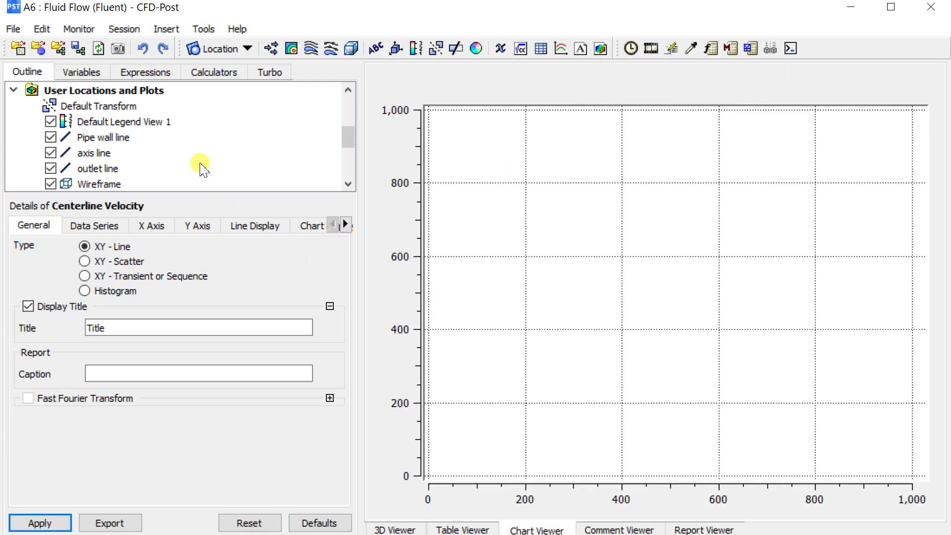
double_click(99, 328)
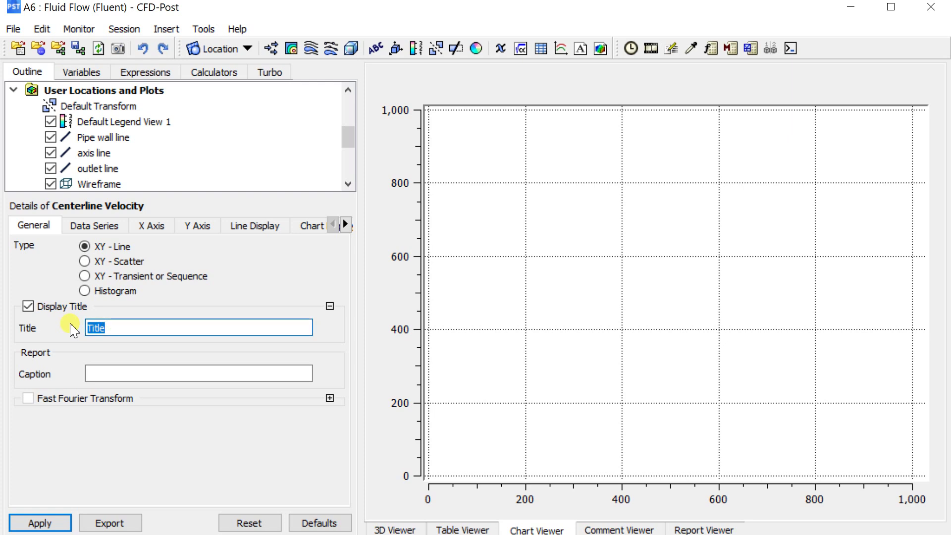
text(Centerline Velocity)
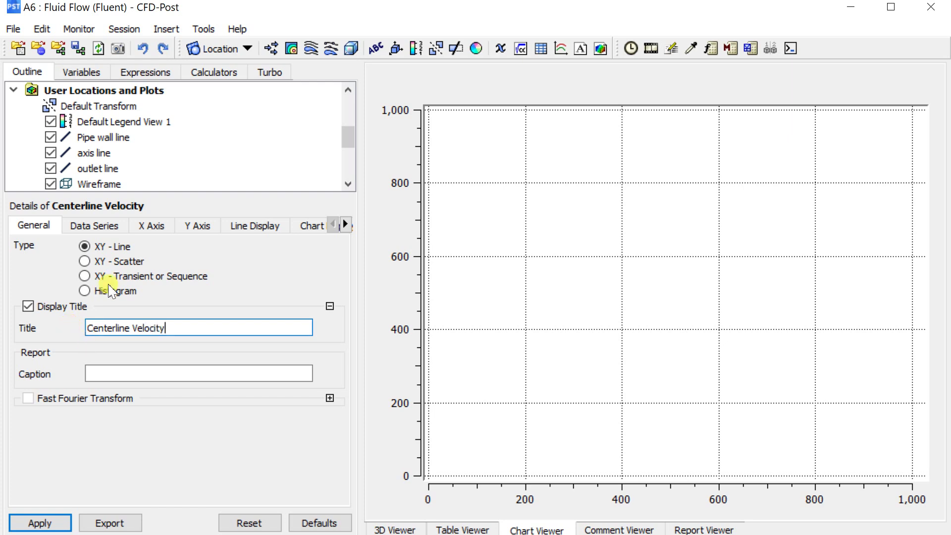
Assign the axis line as the location of the chart's data series and name the series "Centerline velocity".
click(97, 226)
click(199, 427)
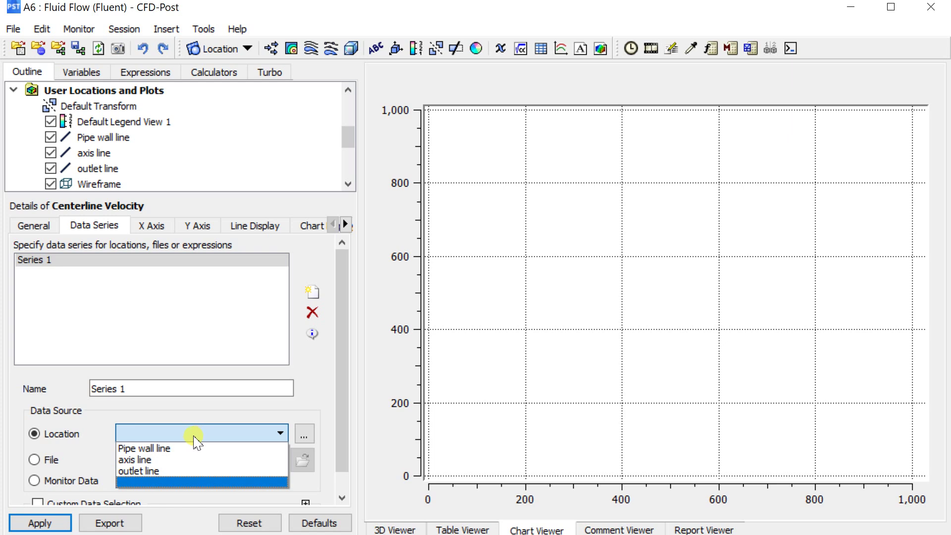
click(185, 459)
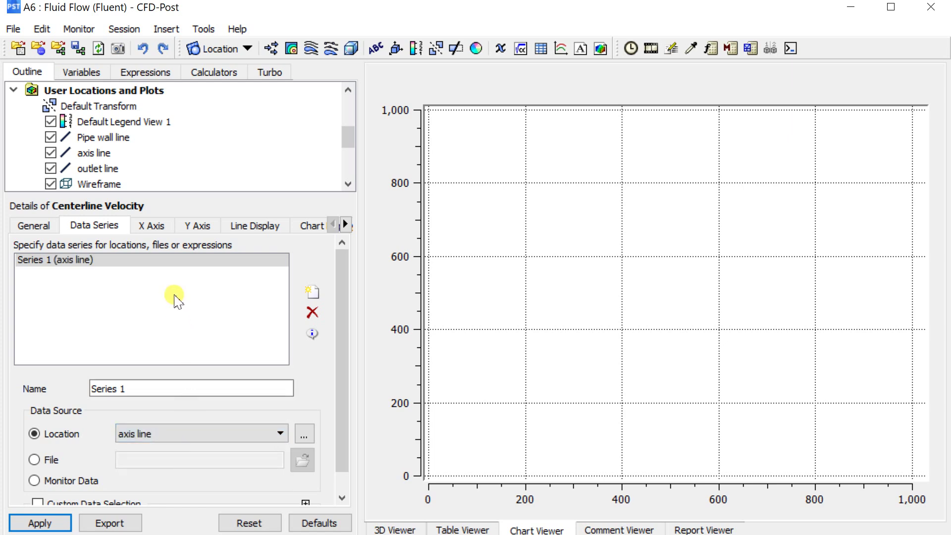
drag(148, 387, 71, 387)
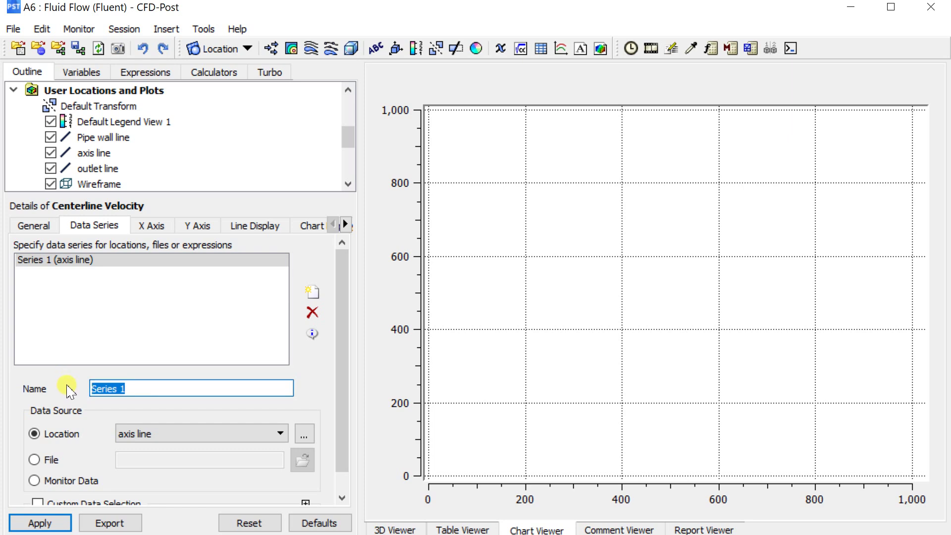
text(Centerlin)
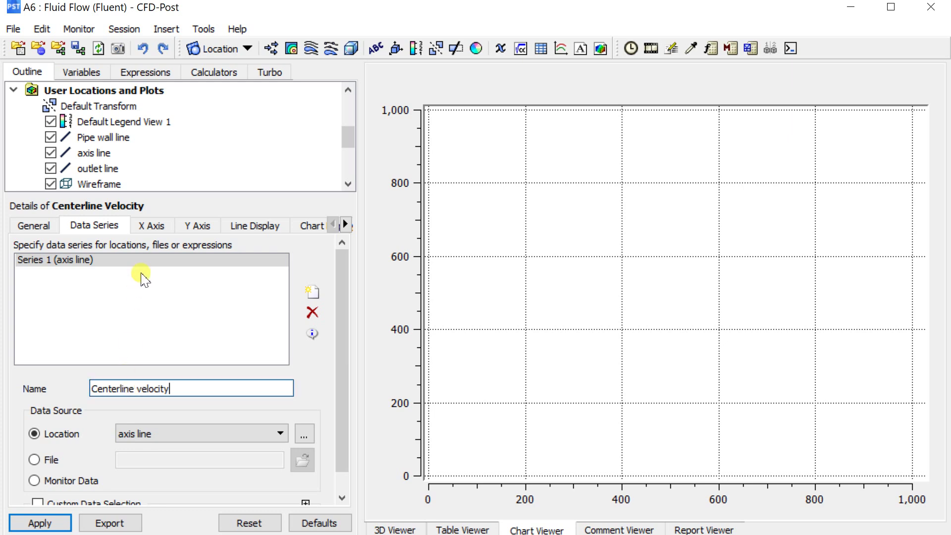
Plot X on the horizontal axis and Velocity u on the vertical axis, and apply the Centerline Velocity chart.
click(148, 228)
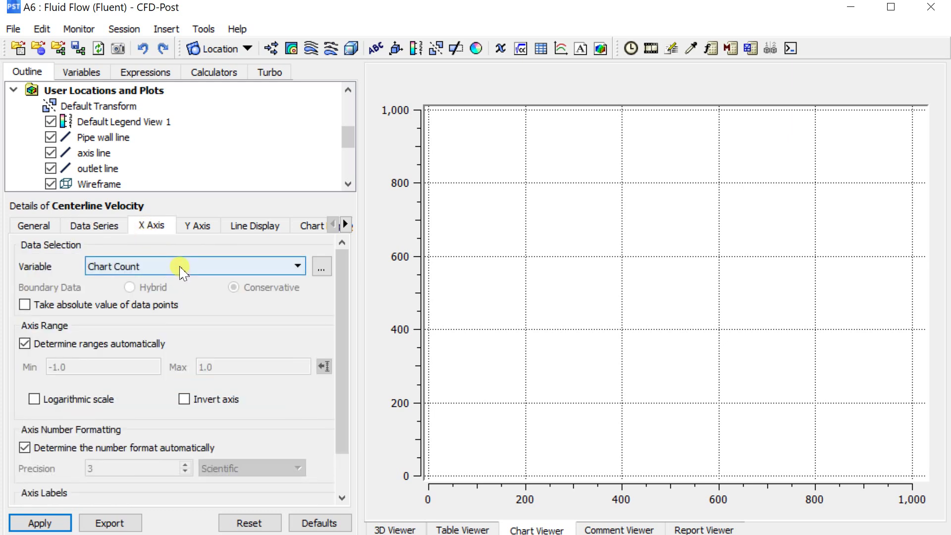
click(238, 267)
scroll(151, 362, down, 4)
click(148, 370)
click(200, 220)
click(203, 266)
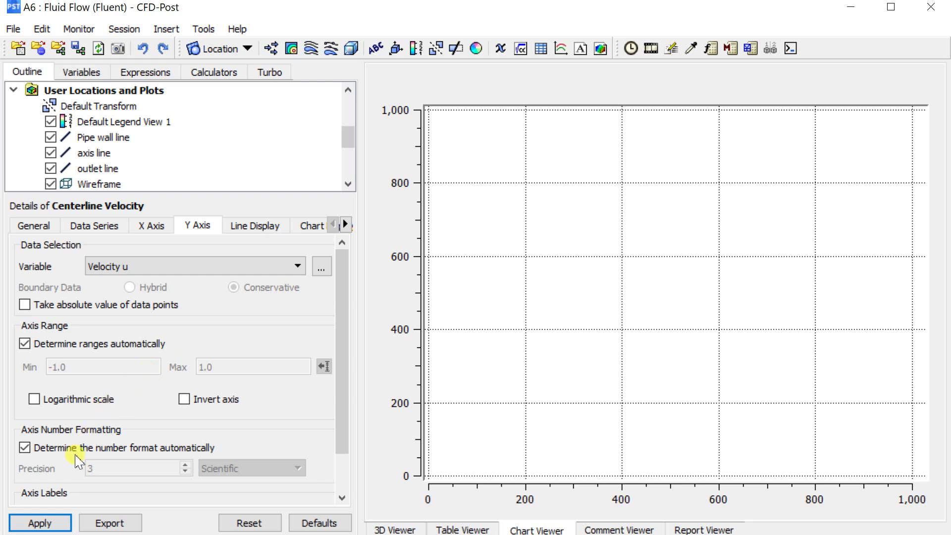
click(44, 520)
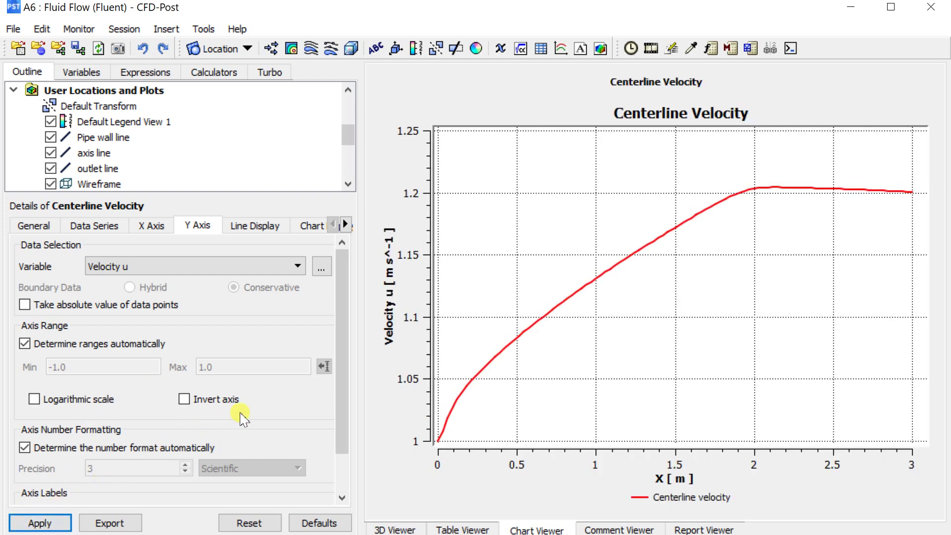
Save a picture of the Centerline Velocity chart.
click(118, 48)
double_click(485, 294)
key(Return)
Insert a new chart named "Skin Friction Coefficient4" and give it the title "Skin Friction Coefficient1".
click(560, 49)
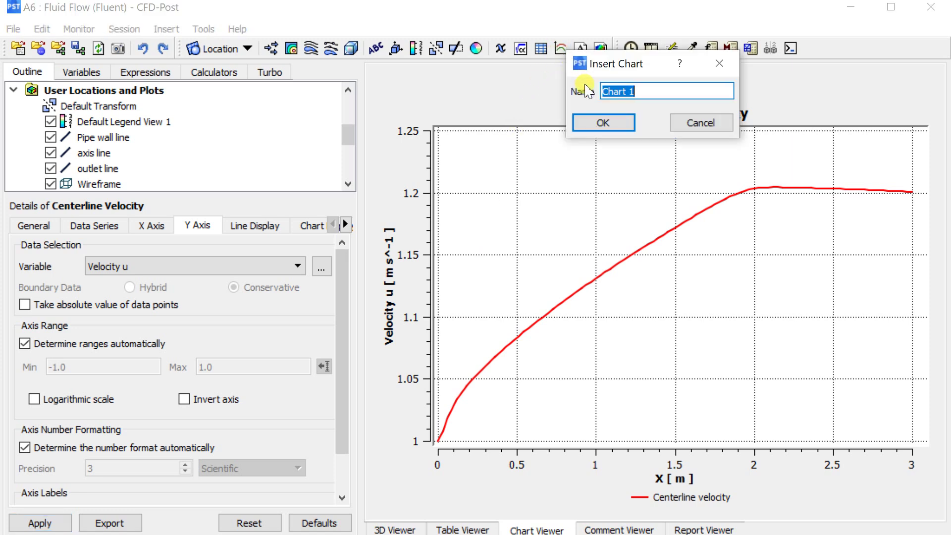
text(Skin Friction Coefficient4)
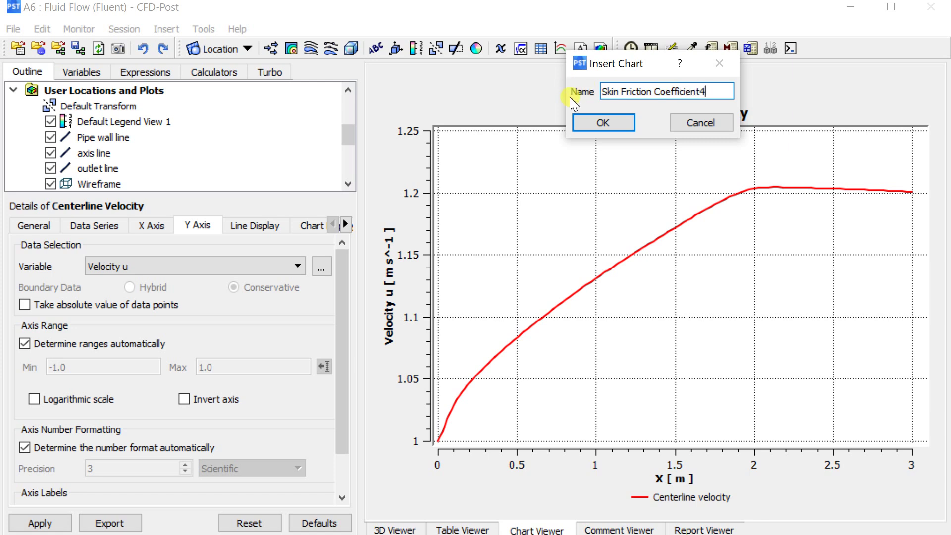
click(602, 122)
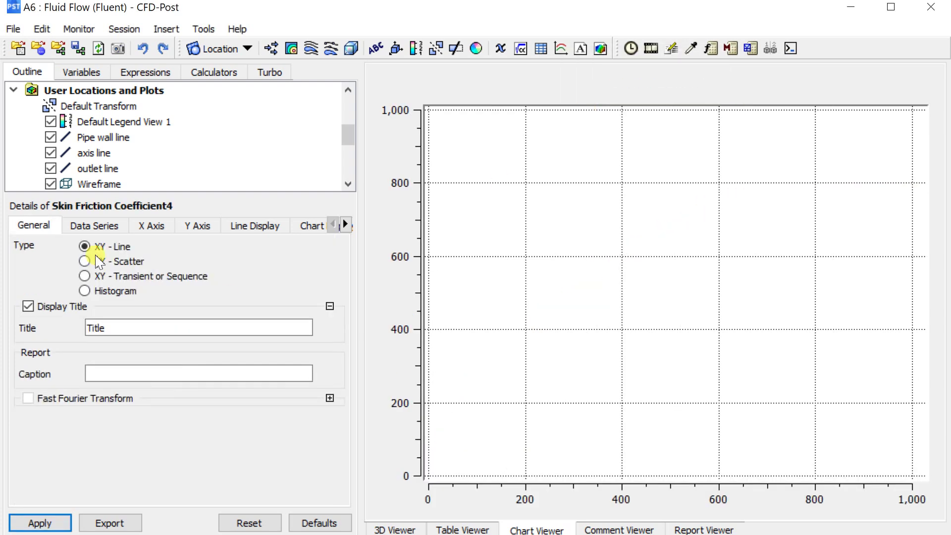
drag(119, 329, 60, 337)
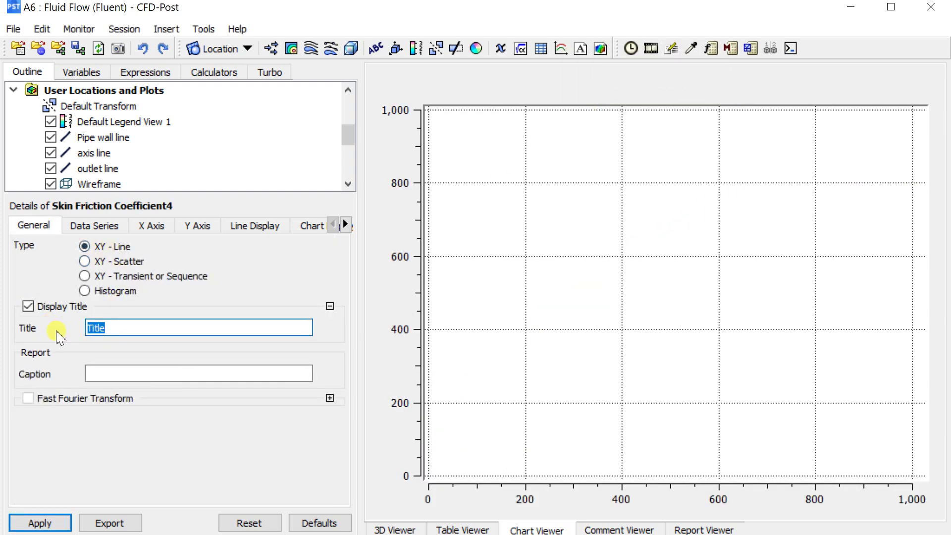
text(Skin Friction Coefficient1)
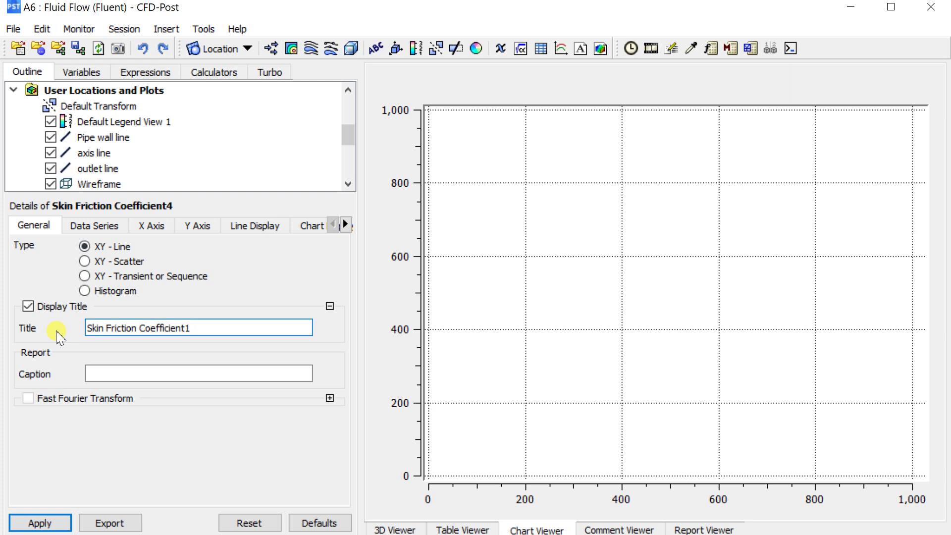
Assign the Pipe wall line as the location of the skin friction chart's data series.
click(95, 226)
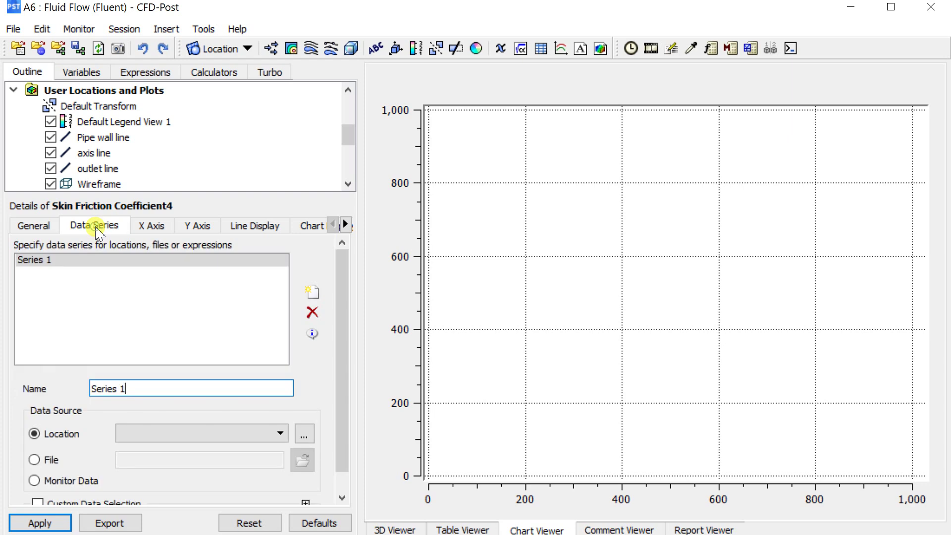
double_click(145, 389)
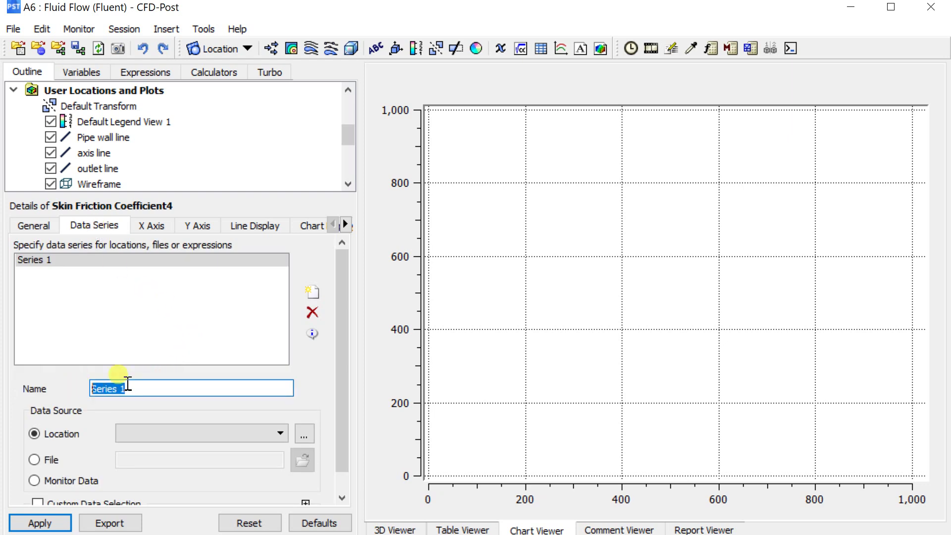
click(242, 434)
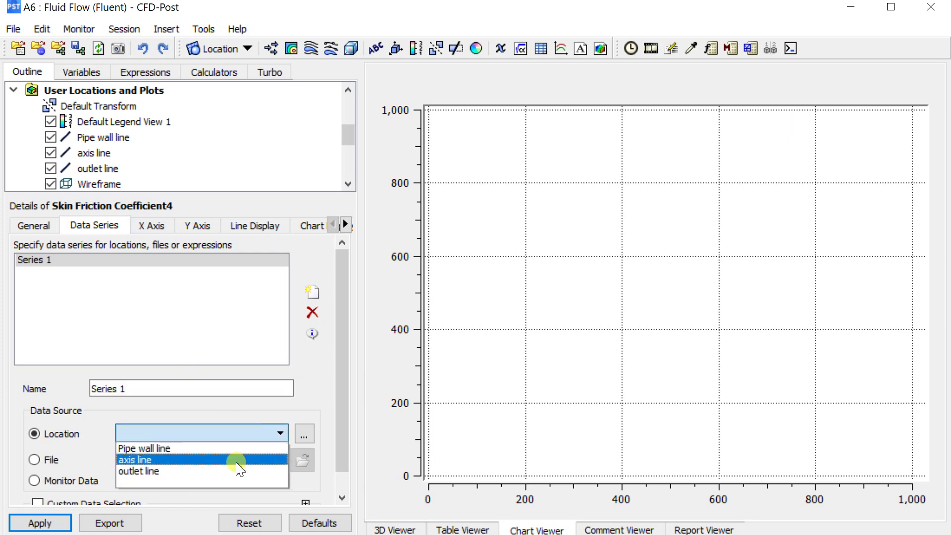
click(231, 449)
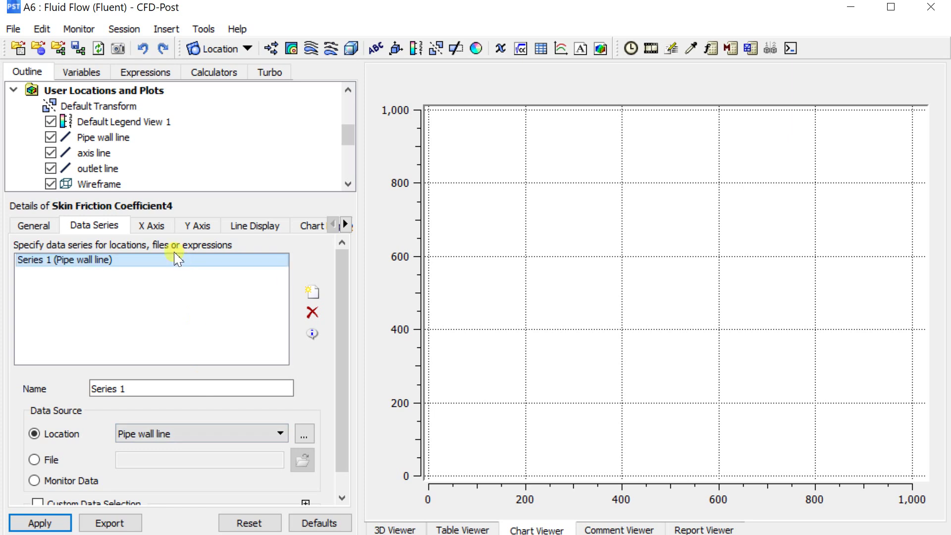
Plot X on the horizontal axis and Skin Friction Coefficient on the vertical axis, and apply the chart.
click(157, 226)
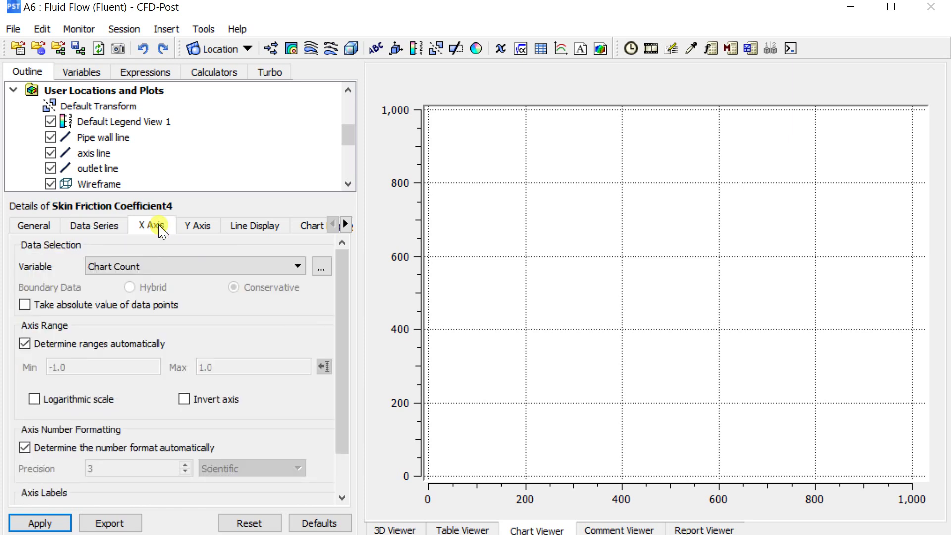
click(170, 265)
scroll(159, 340, down, 3)
click(151, 371)
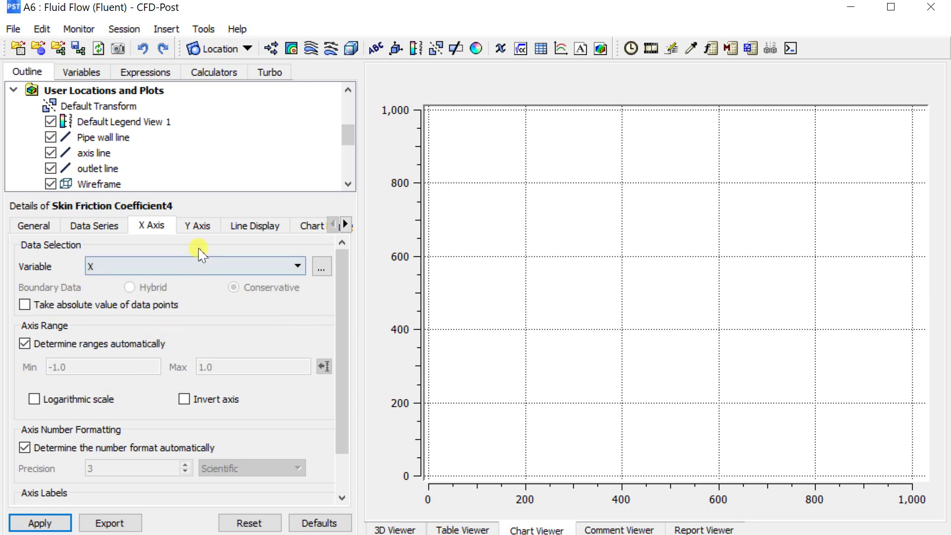
click(199, 226)
click(197, 270)
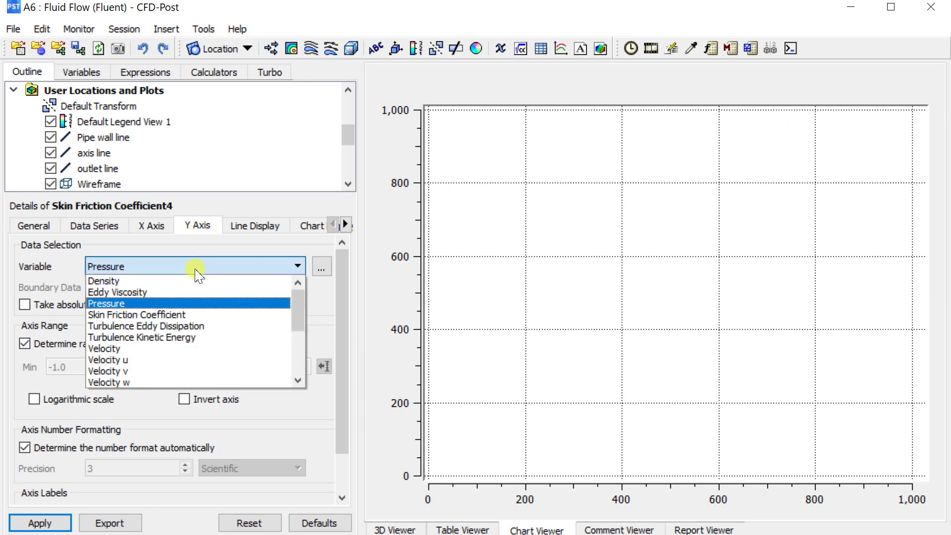
click(187, 315)
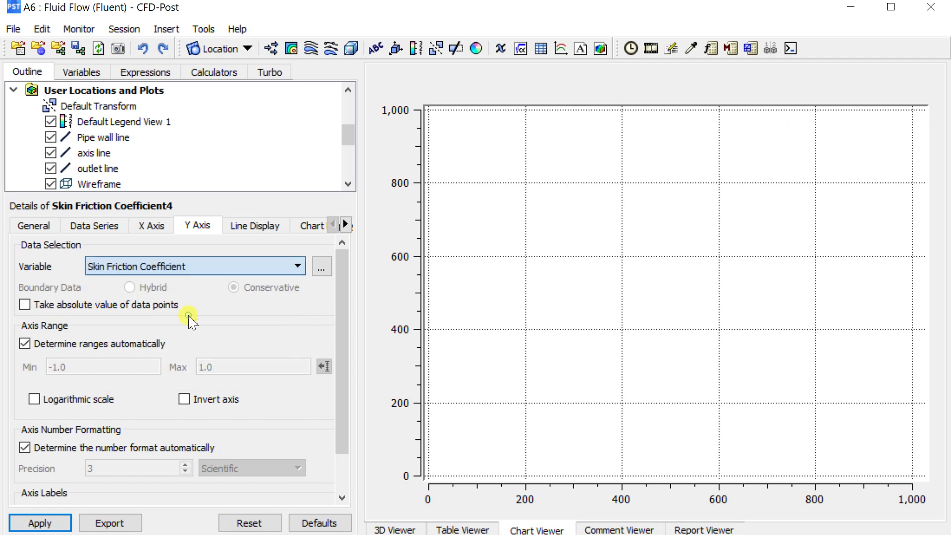
click(59, 522)
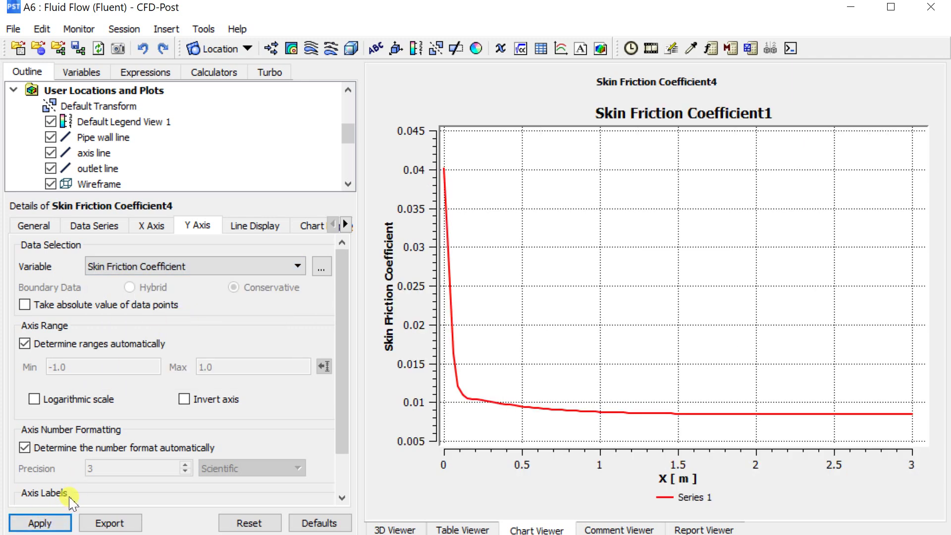
Insert a new chart named "Outlet velocity profile" and assign the outlet line as its data series location.
click(564, 51)
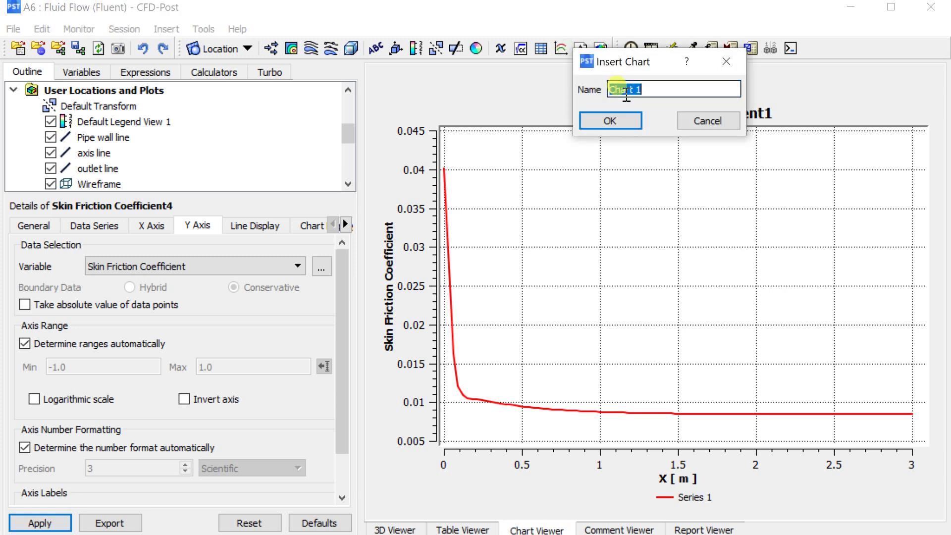
text(Outlet velocity profile)
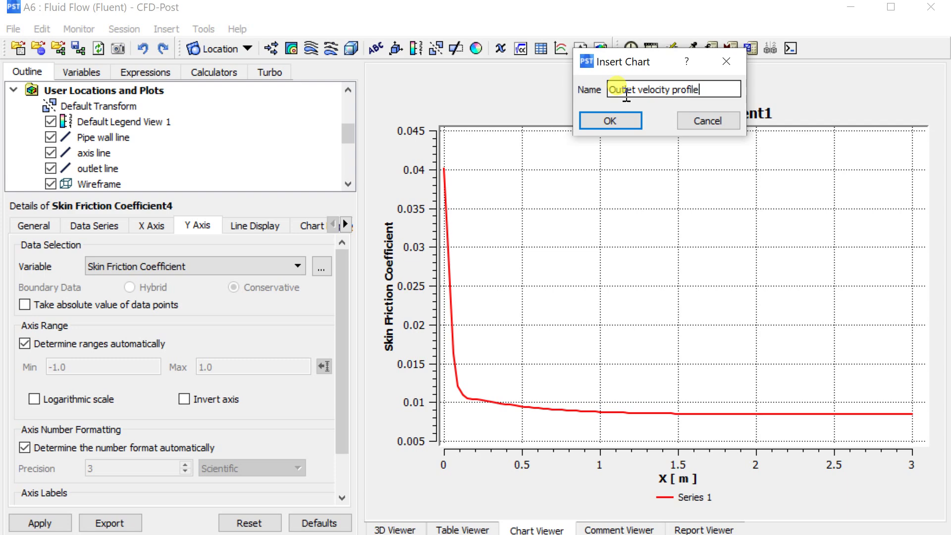
key(Return)
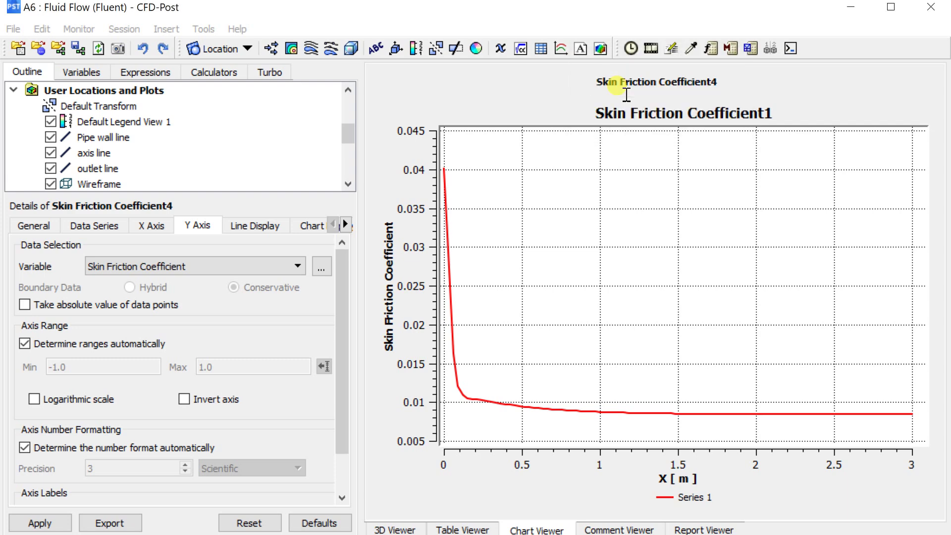
click(94, 226)
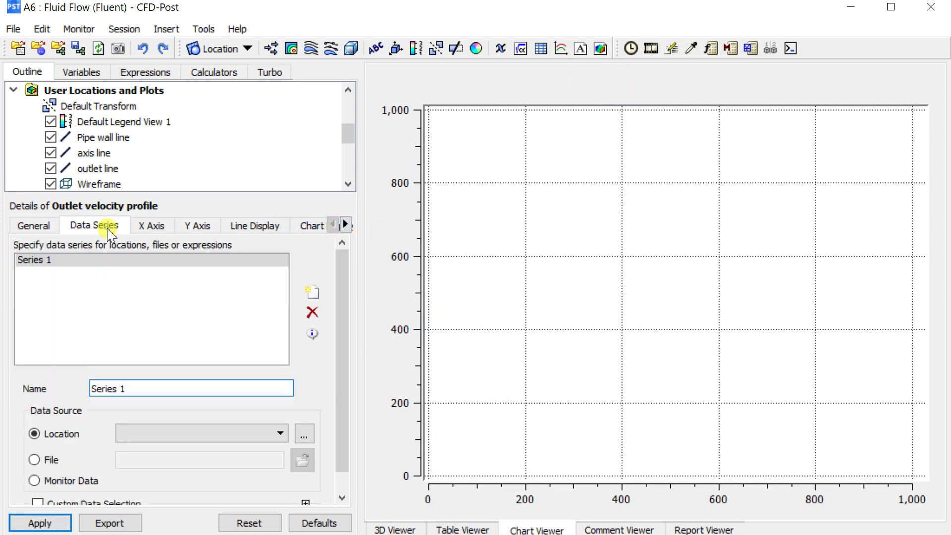
click(187, 433)
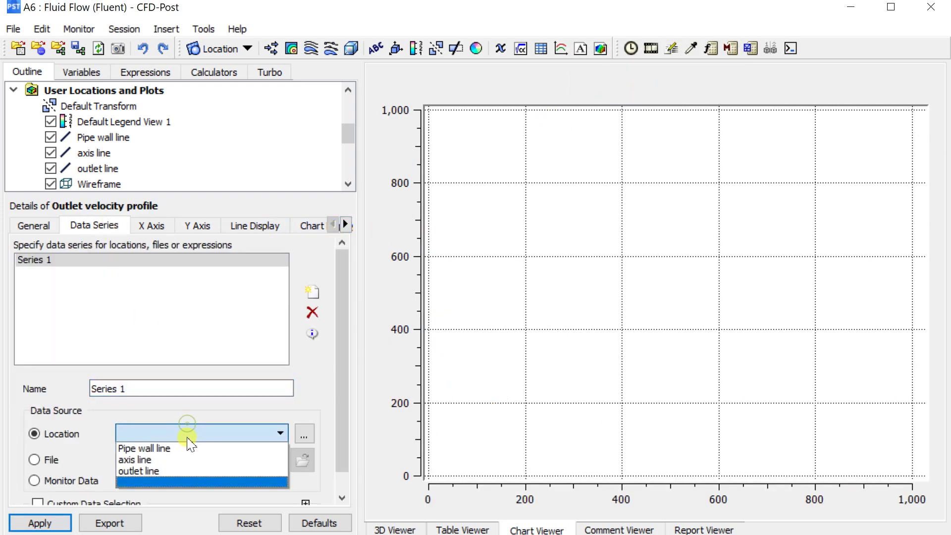
click(174, 471)
Plot Velocity u on the horizontal axis and Y on the vertical axis, and apply the outlet velocity profile chart.
click(156, 227)
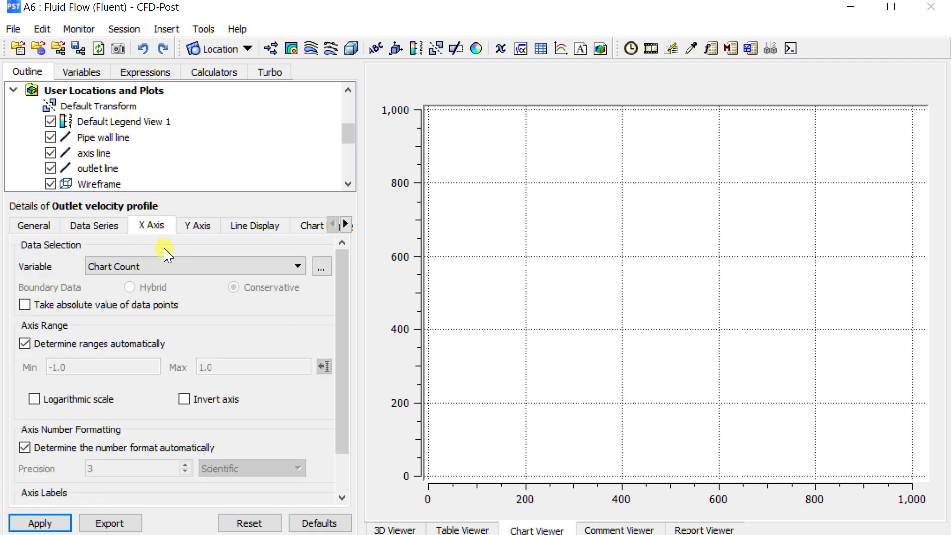
click(174, 267)
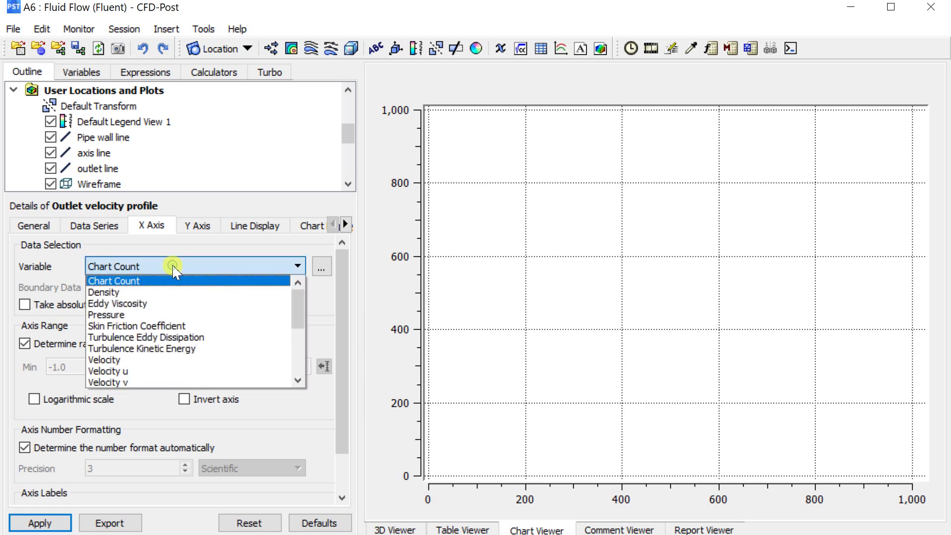
scroll(165, 341, down, 1)
click(165, 338)
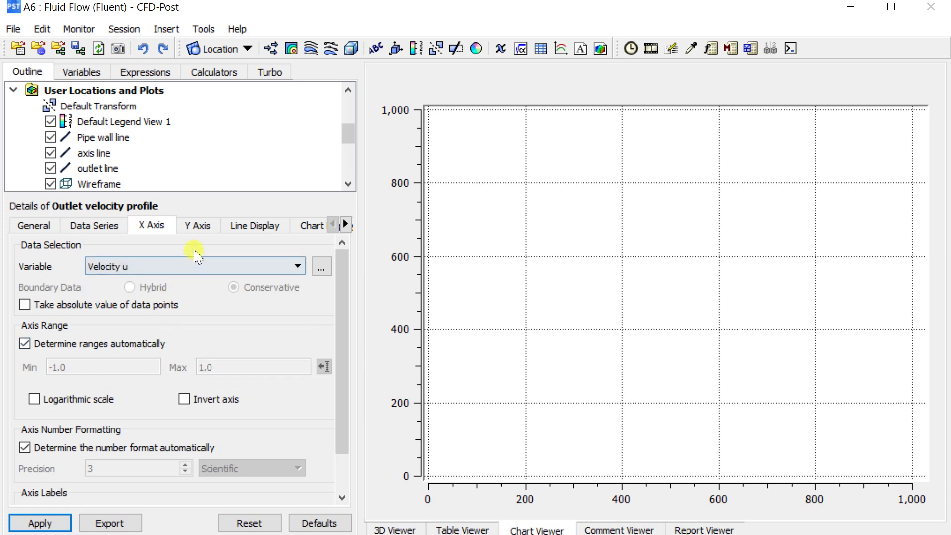
click(198, 228)
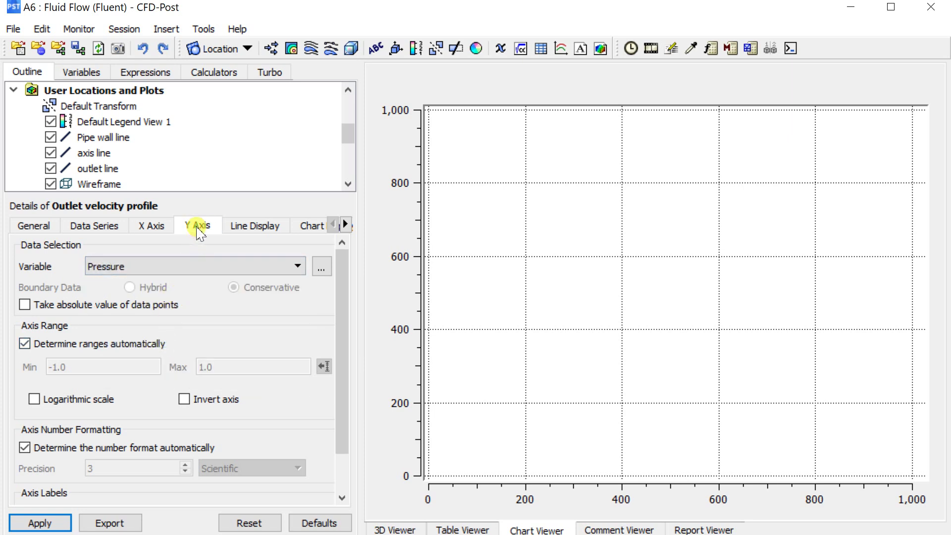
click(199, 269)
scroll(177, 342, down, 3)
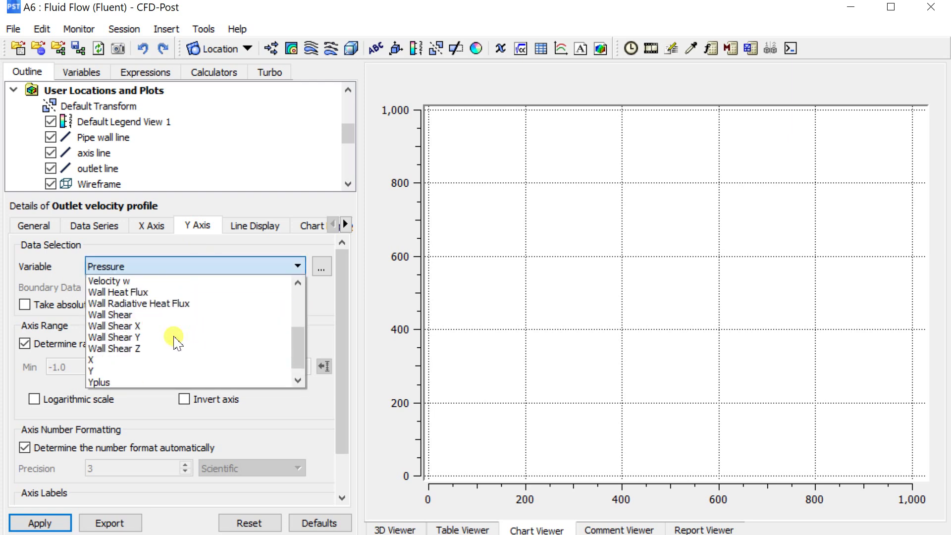
click(152, 371)
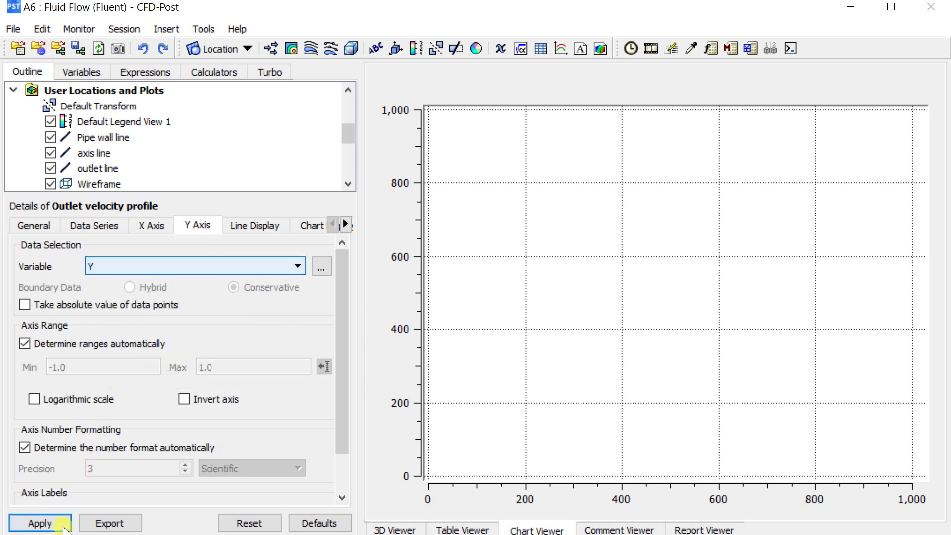
click(41, 521)
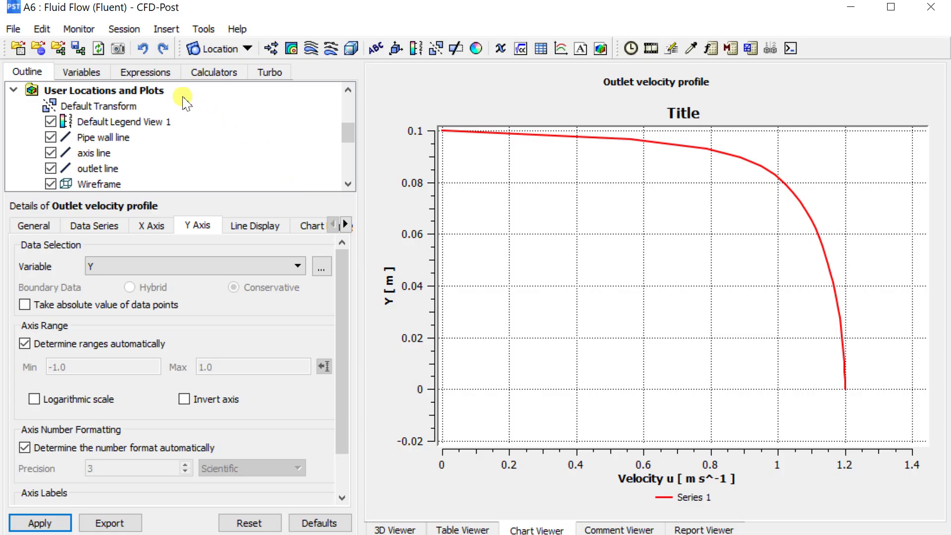
Create a new expression named "non dim vel".
click(150, 72)
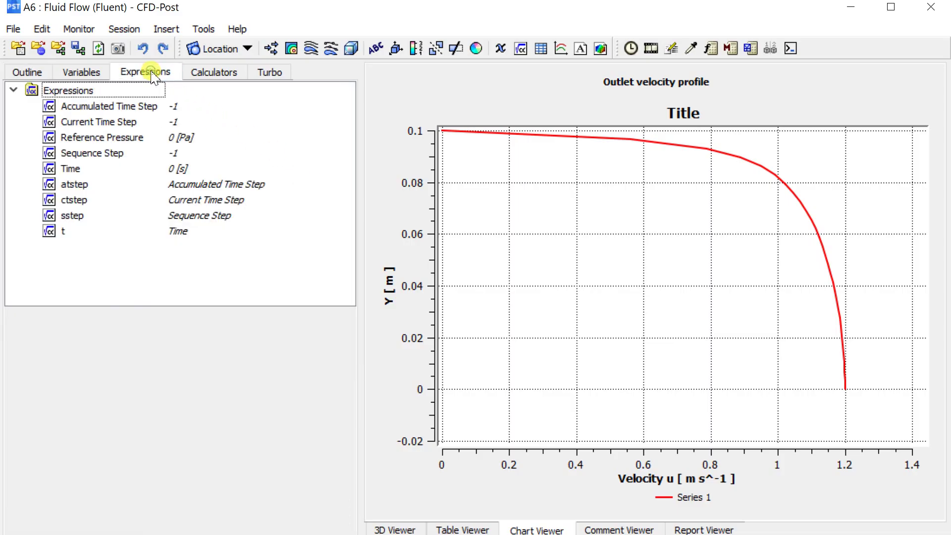
right_click(86, 265)
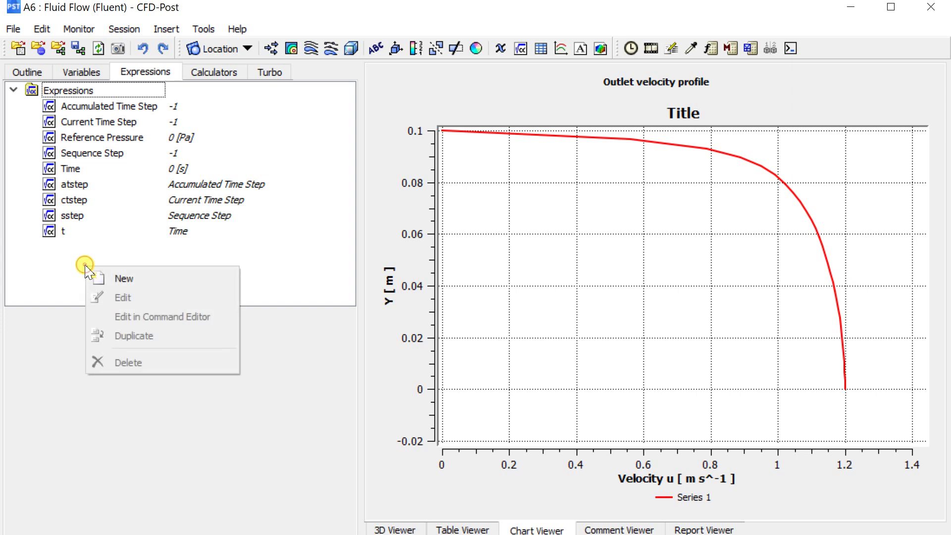
click(117, 279)
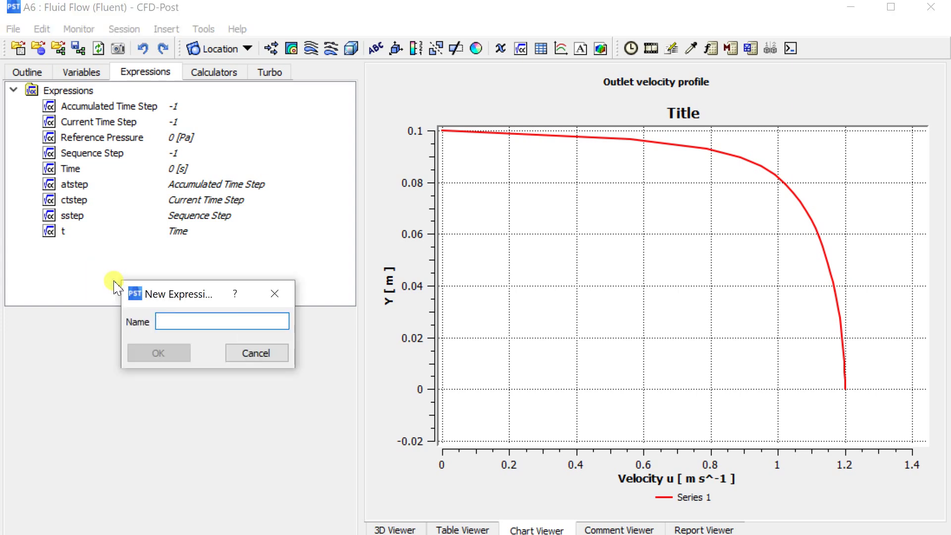
text(non dim )
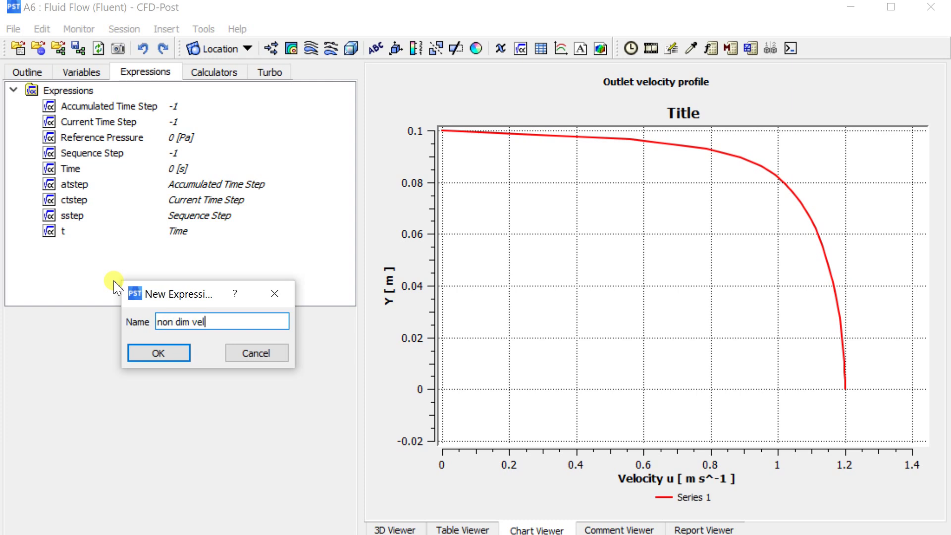
text(vel)
click(171, 354)
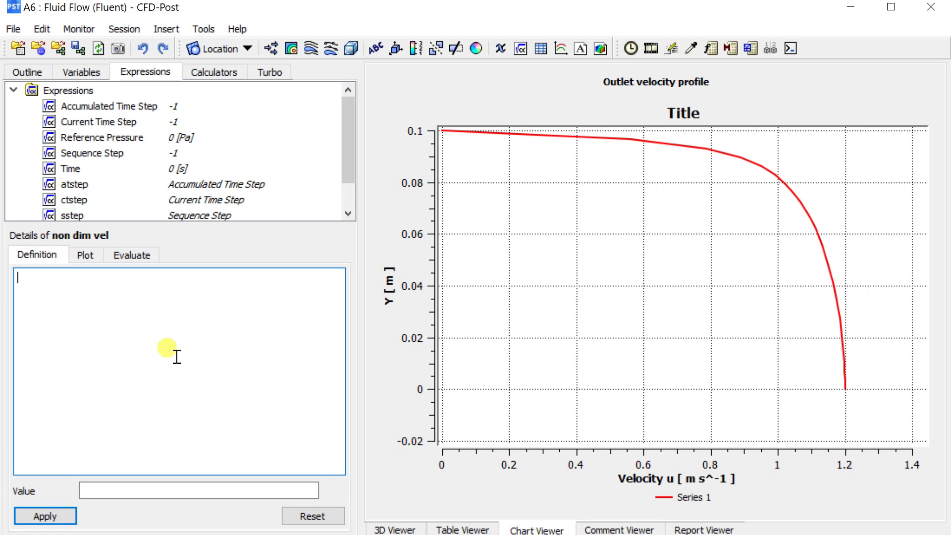
Define the "non dim vel" expression as Velocity/1[m/s] and apply it.
right_click(96, 291)
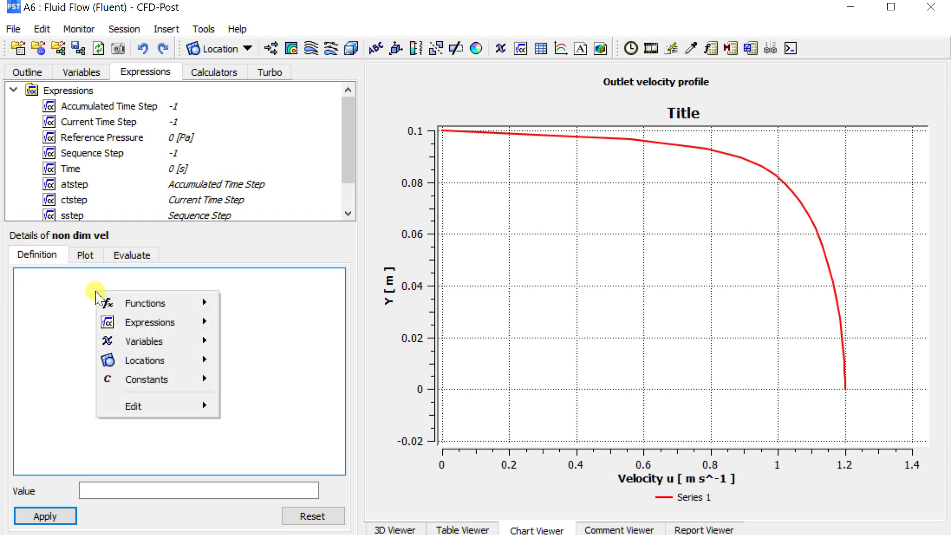
mouse_move(118, 326)
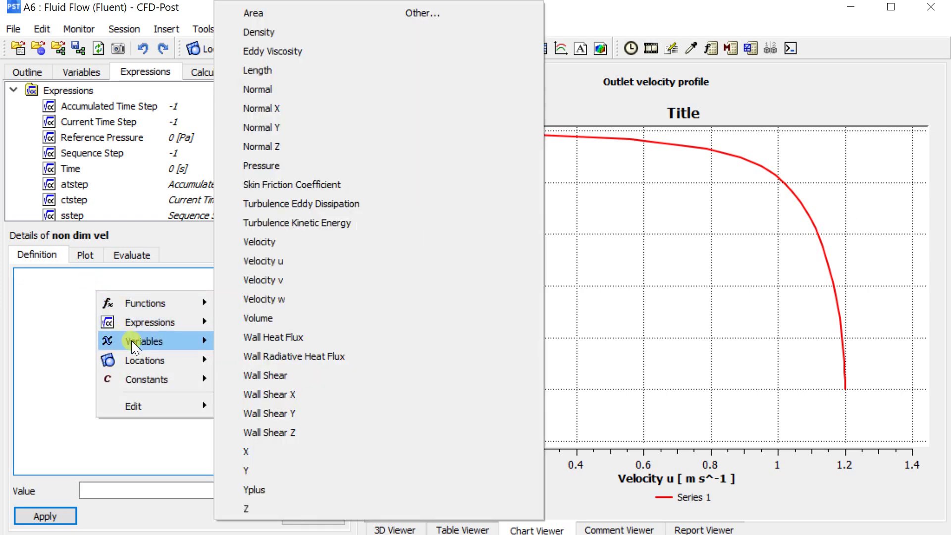
mouse_move(188, 340)
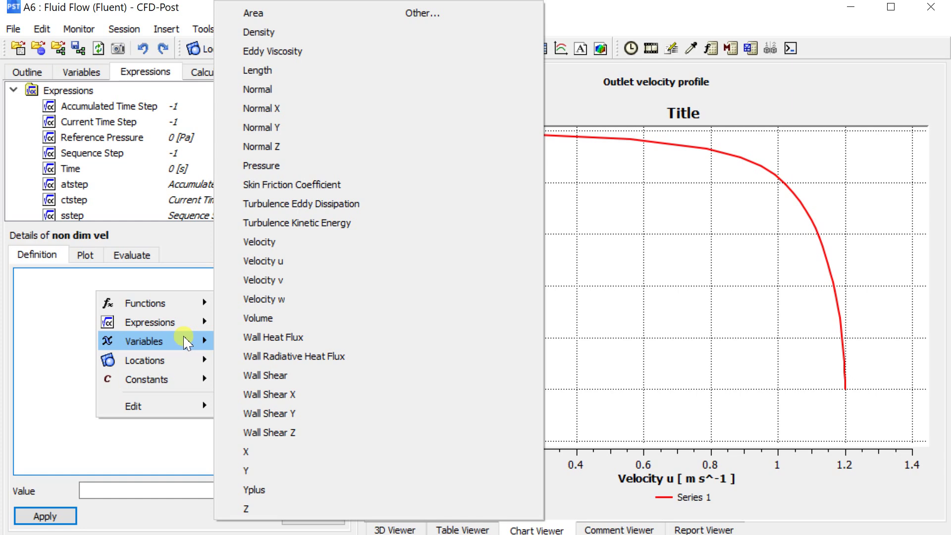
click(279, 247)
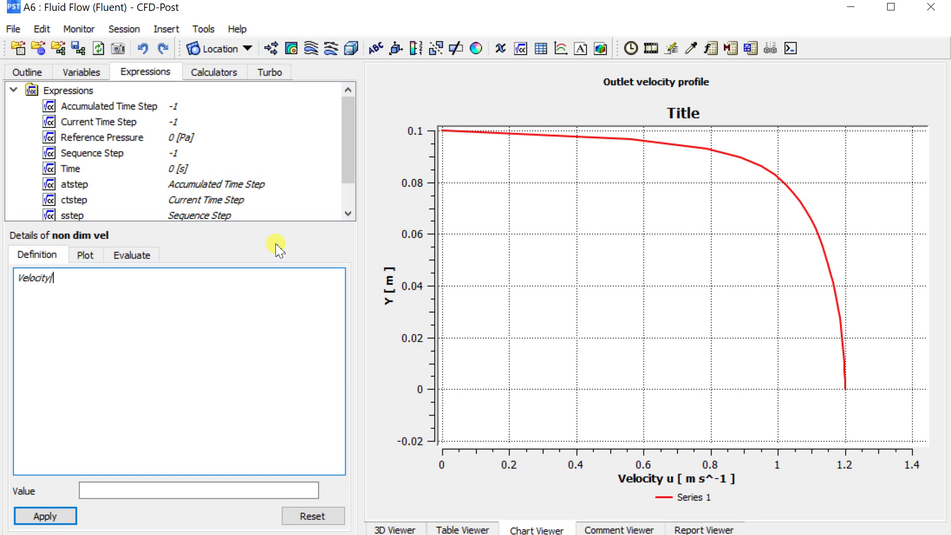
click(73, 283)
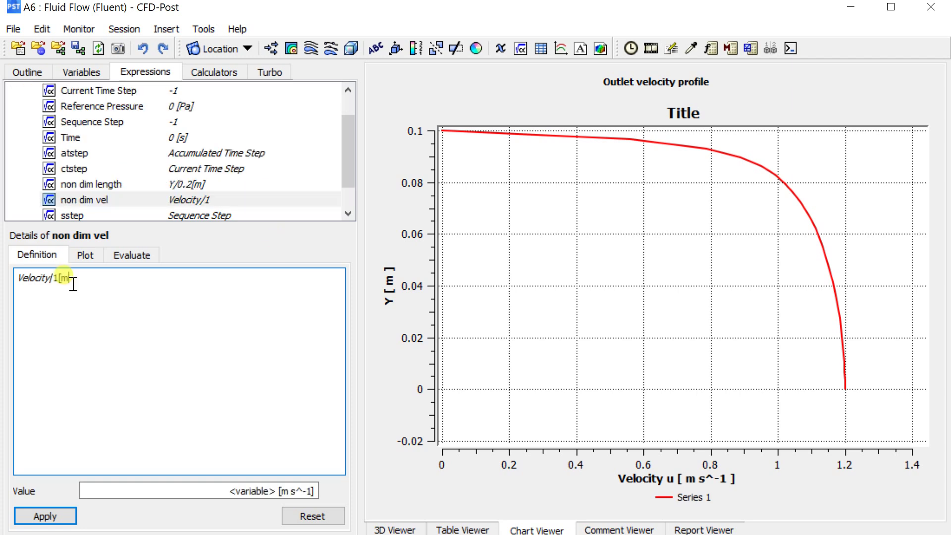
text([m/s])
click(44, 515)
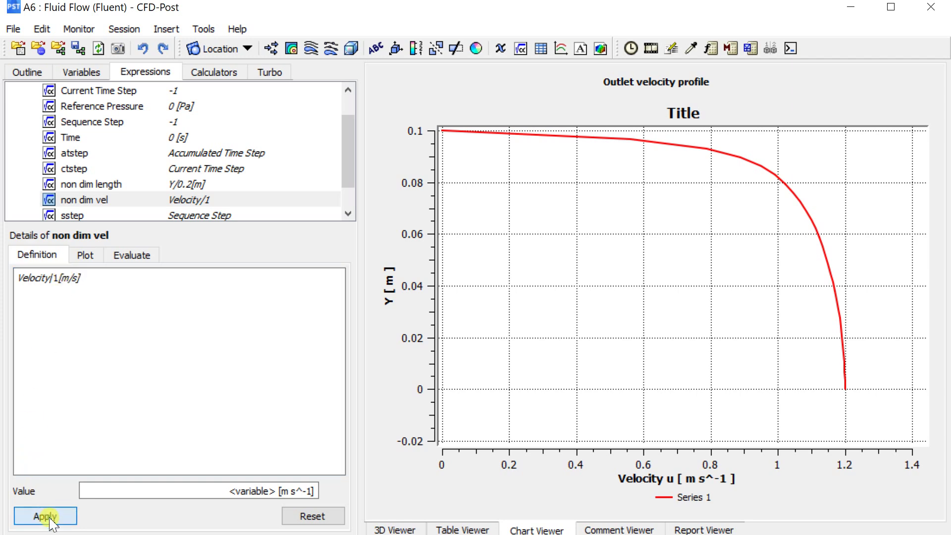
Create a new expression named "non dim length".
right_click(22, 184)
click(29, 189)
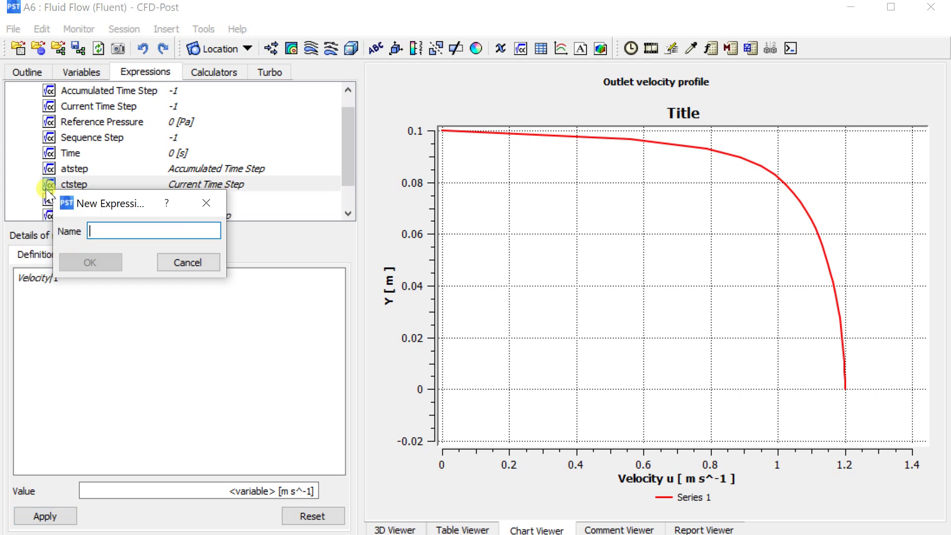
text(n)
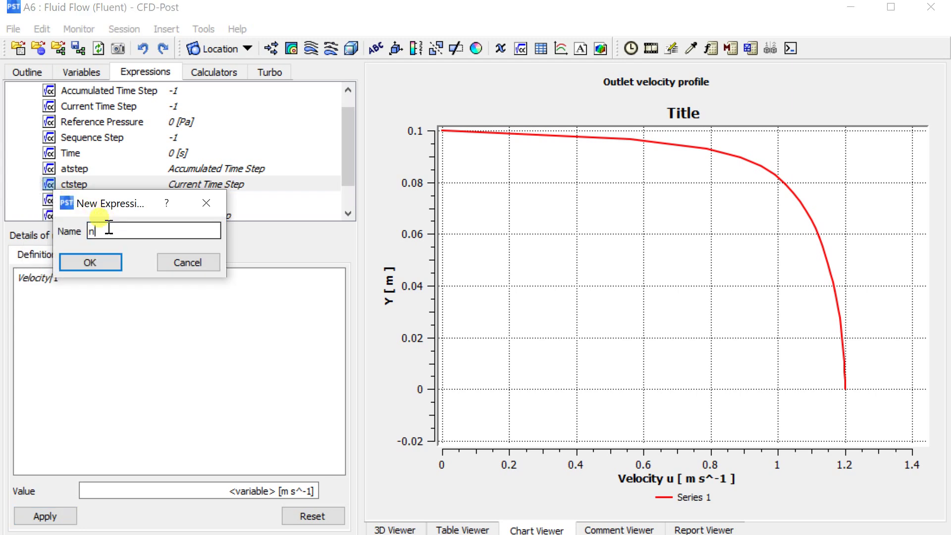
text(on-dim ra)
key(BackSpace)
key(BackSpace)
text(length)
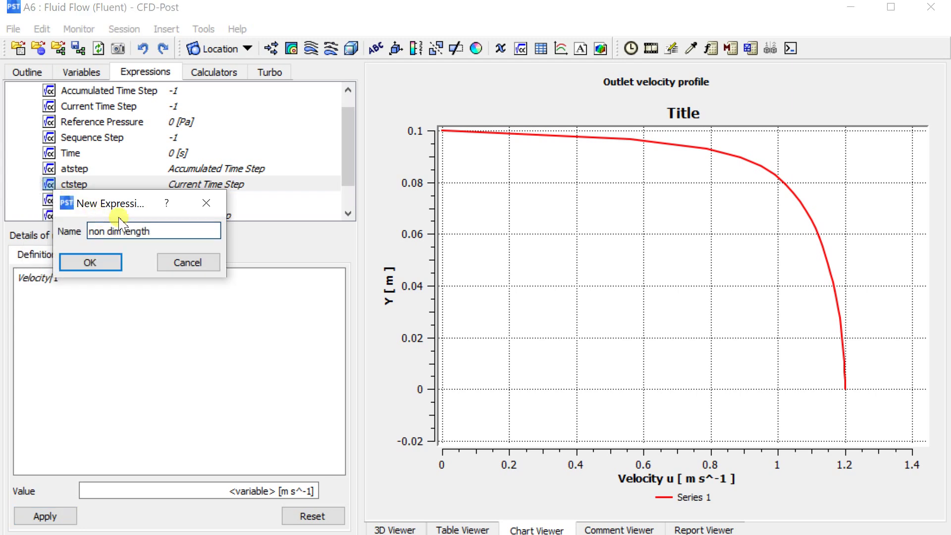
click(94, 262)
Define the "non dim length" expression as Y/0.2[m] and apply it.
right_click(63, 287)
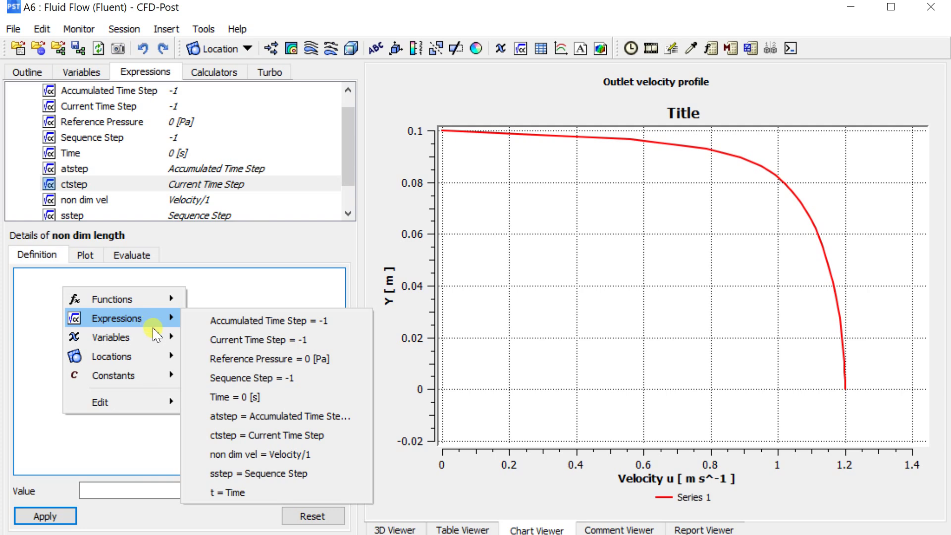
mouse_move(114, 337)
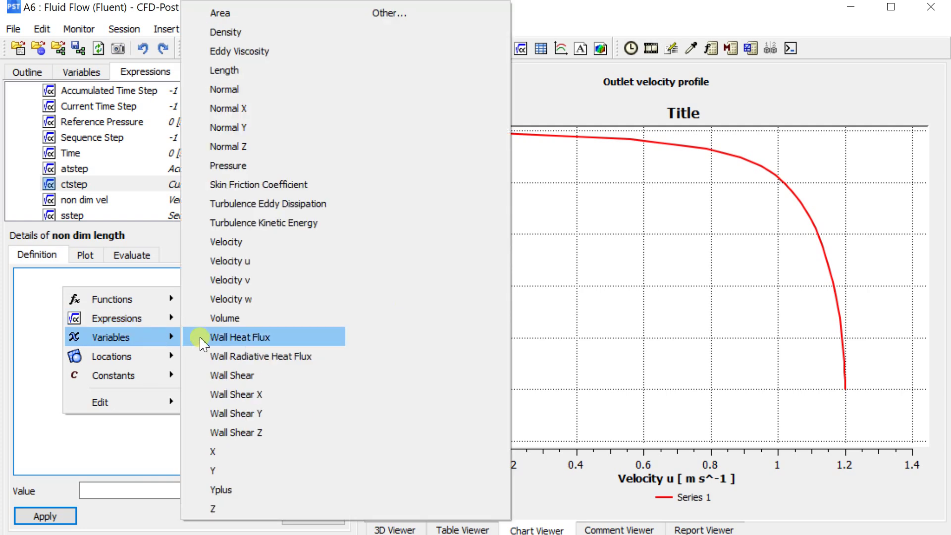
click(248, 470)
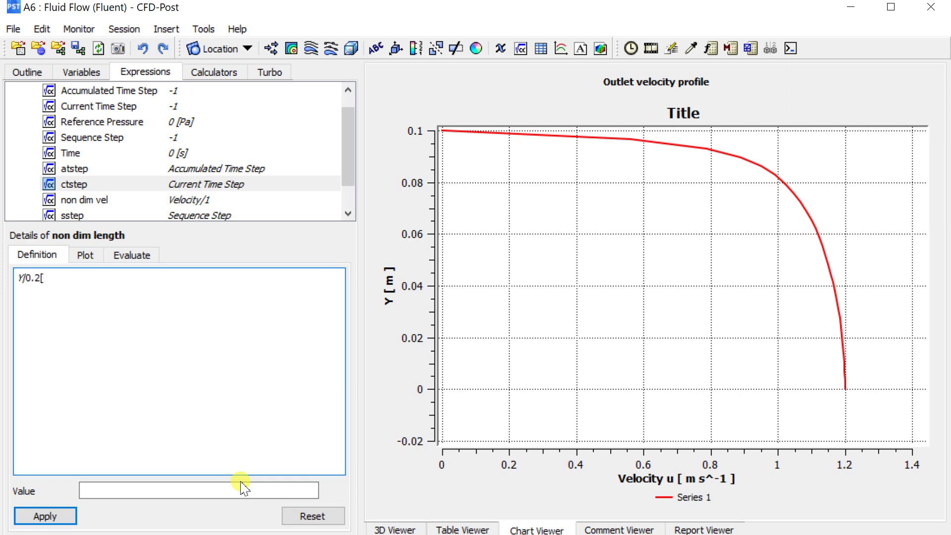
text(/0.2[m])
click(52, 514)
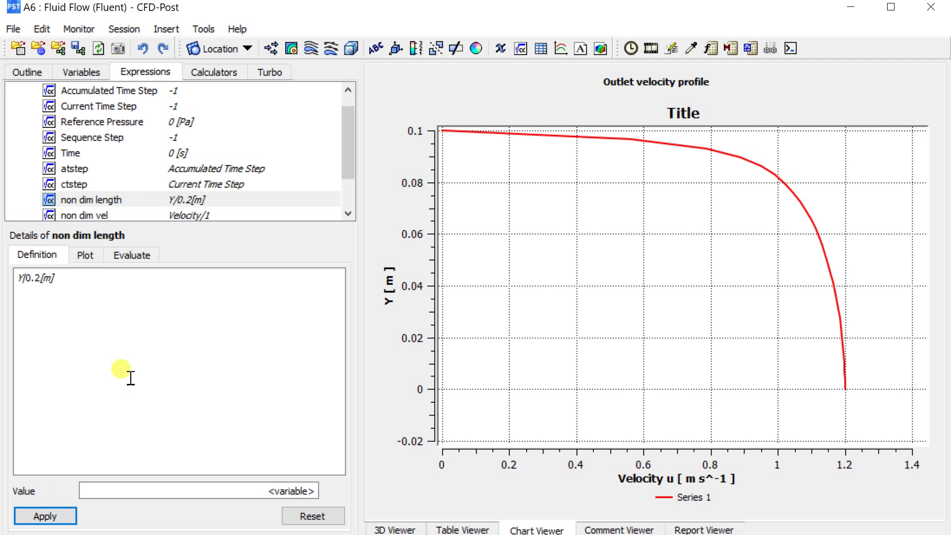
click(113, 215)
Create a new variable named "non dim vel1".
click(84, 72)
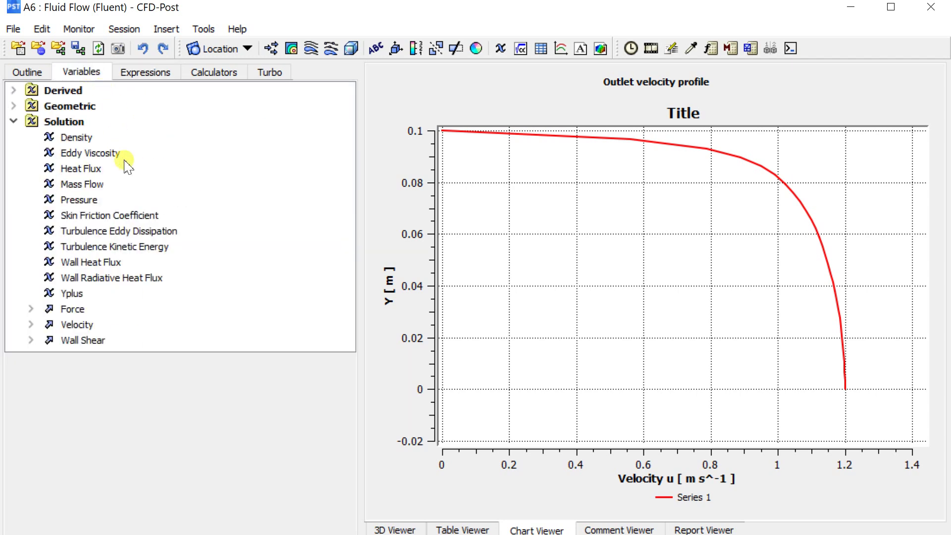
right_click(232, 196)
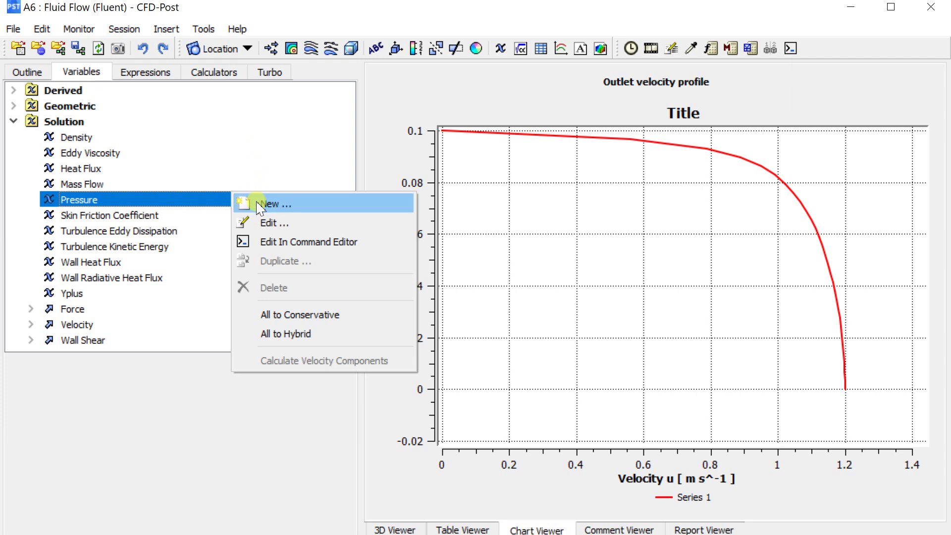
click(288, 203)
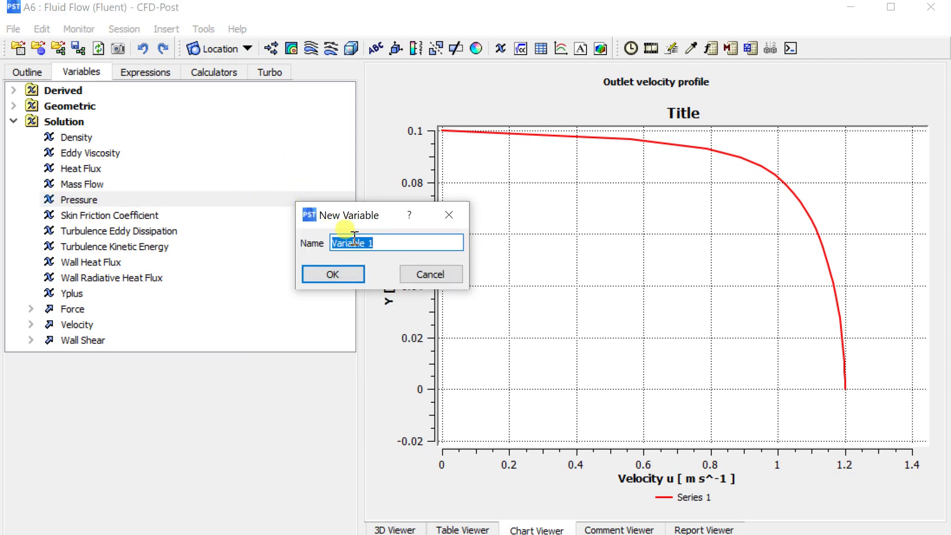
text(no)
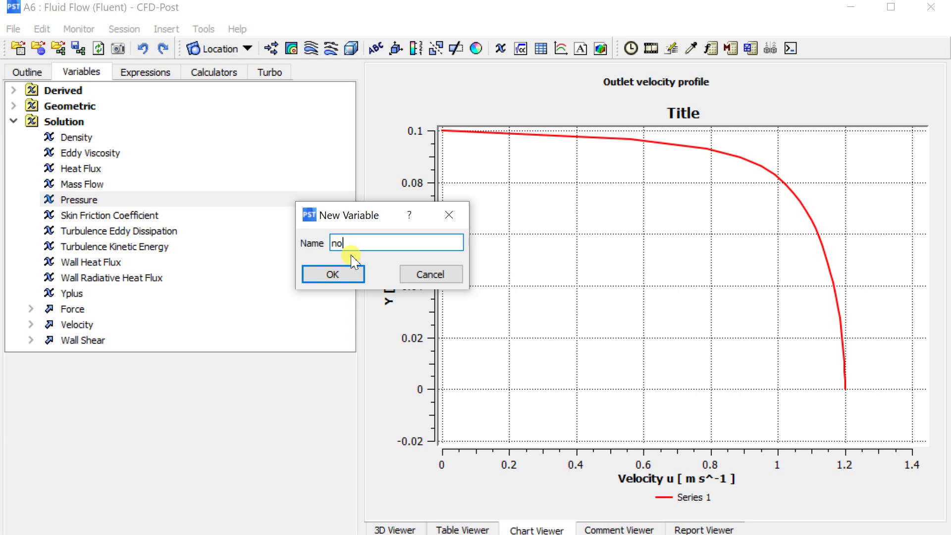
text(n dim vel1)
key(Return)
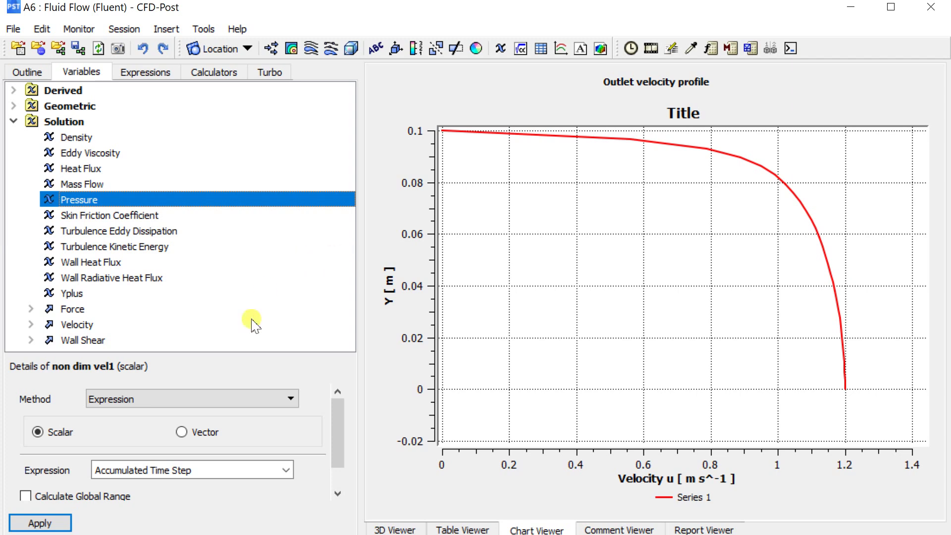
Assign the "non dim vel" expression to the scalar variable non dim vel1 and apply it.
click(204, 399)
click(204, 399)
drag(190, 357, 189, 281)
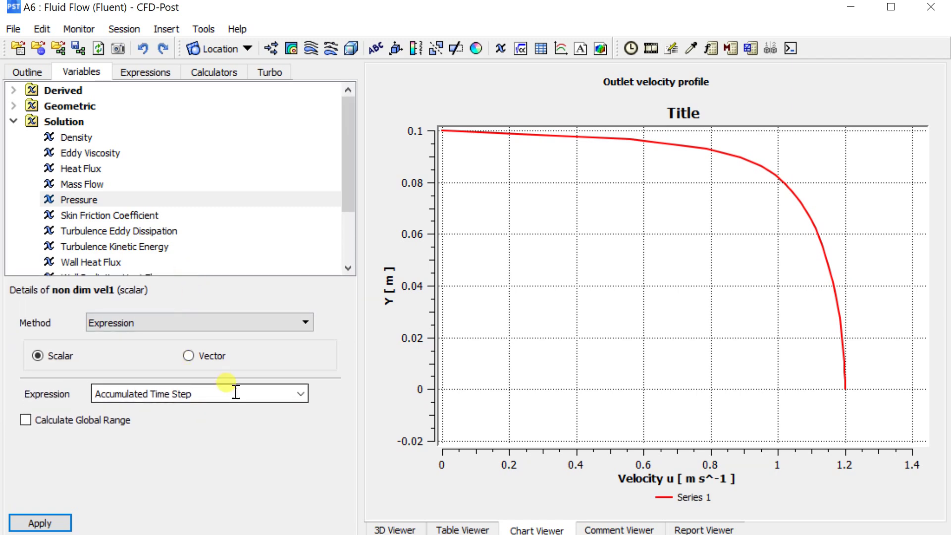
click(299, 394)
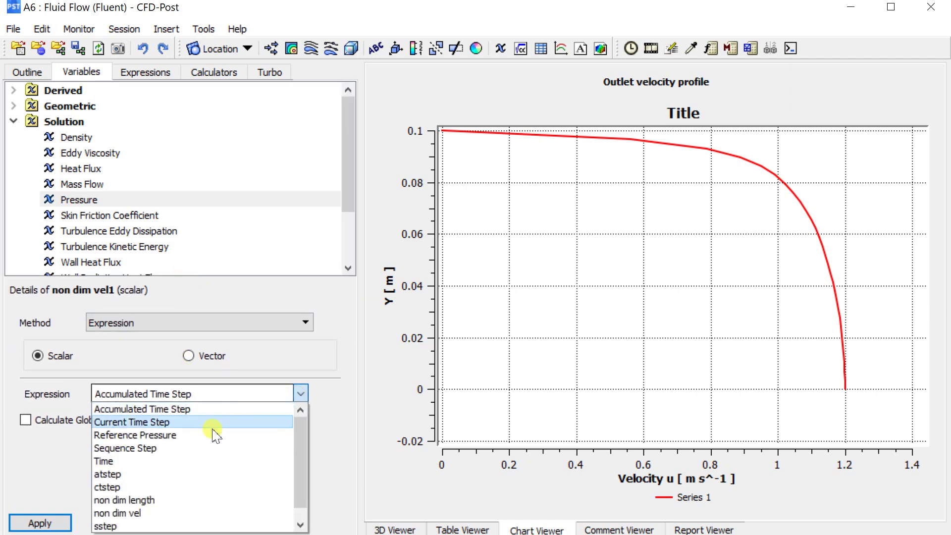
scroll(213, 433, down, 1)
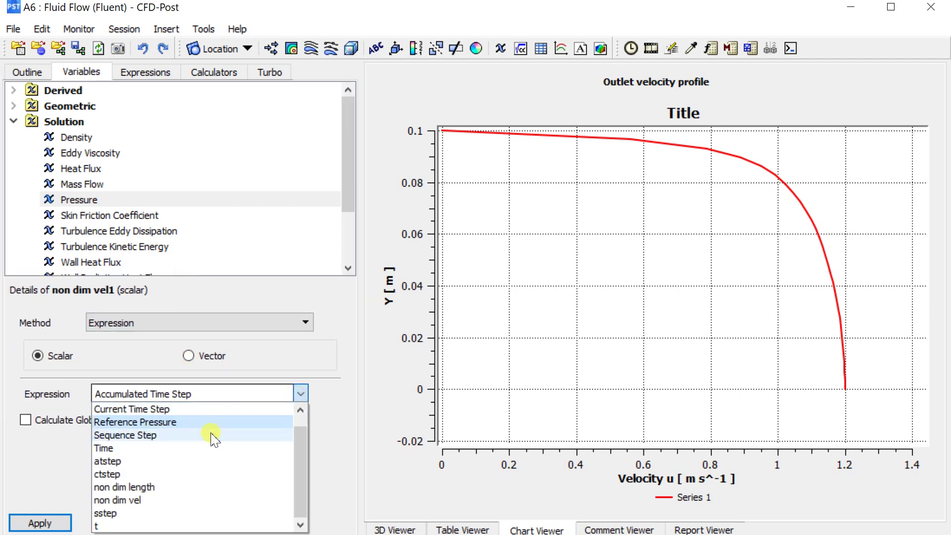
click(165, 500)
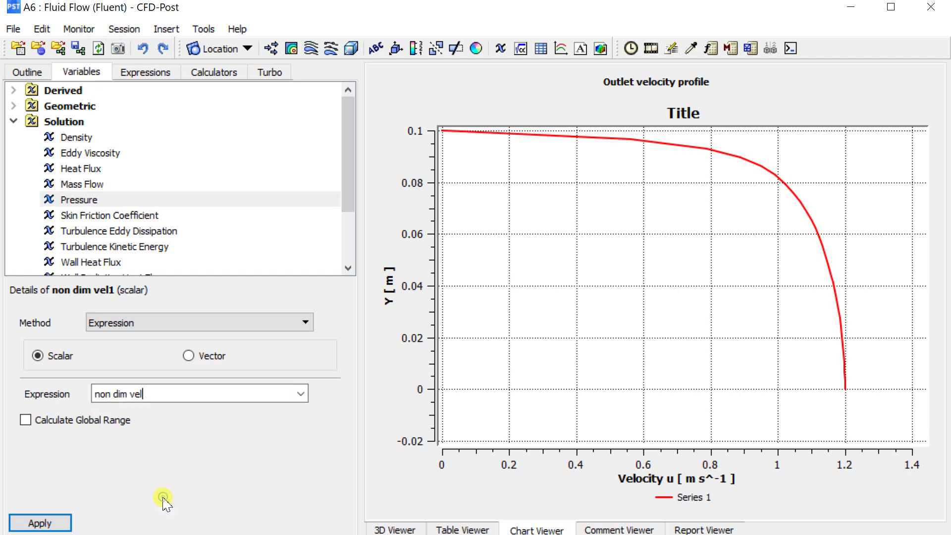
click(49, 523)
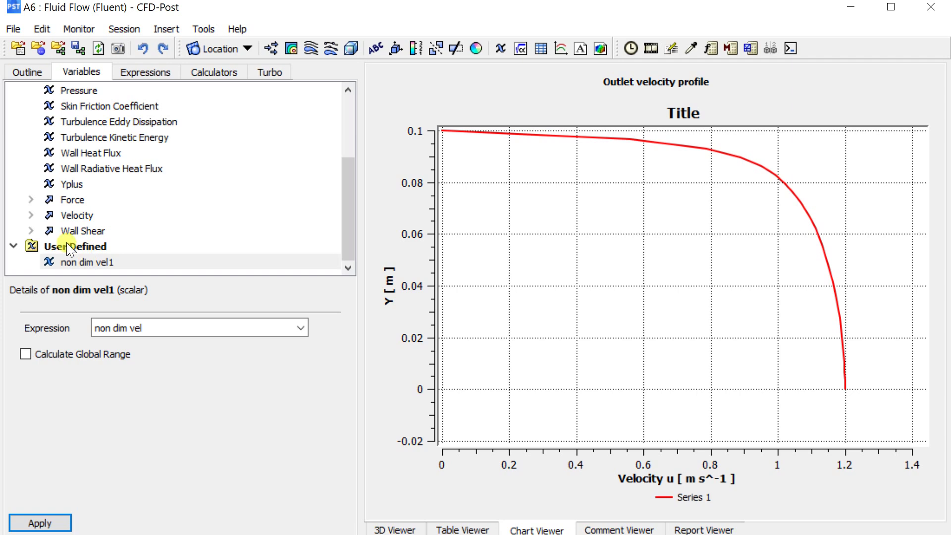
Create a second new variable named "non dim length1".
right_click(21, 184)
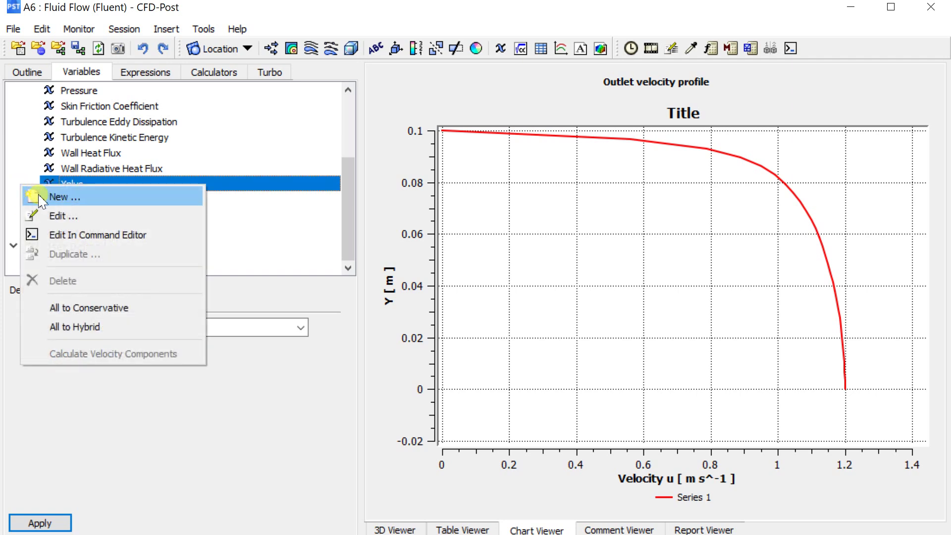
click(40, 198)
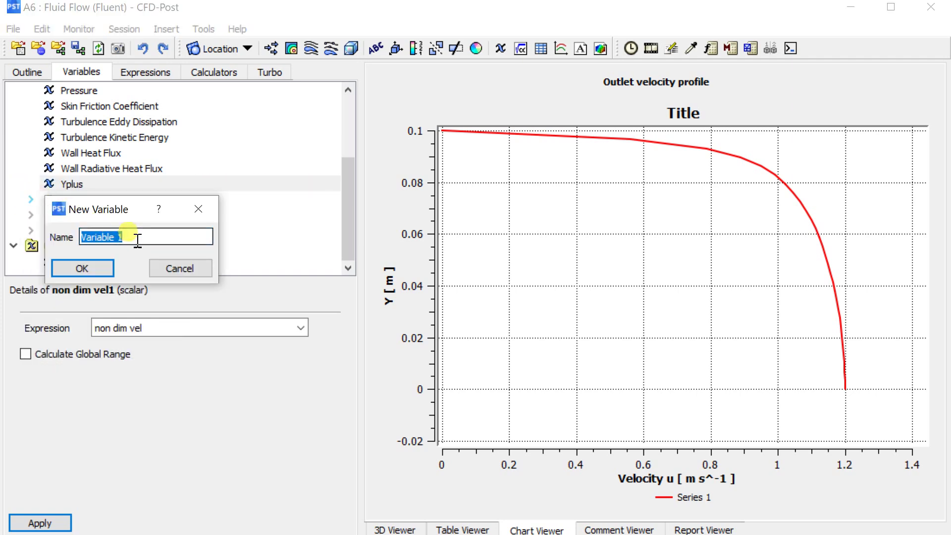
text(non dim lengt)
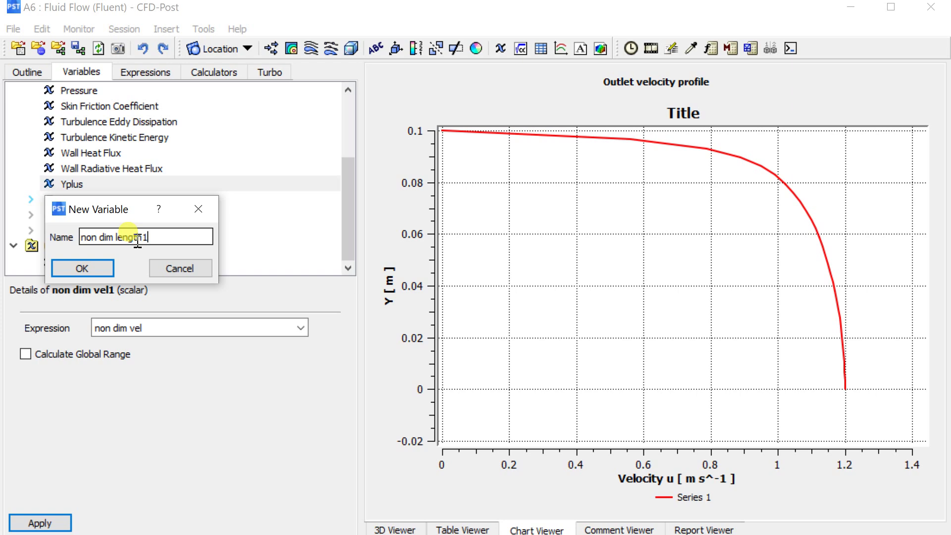
text(h1)
click(82, 268)
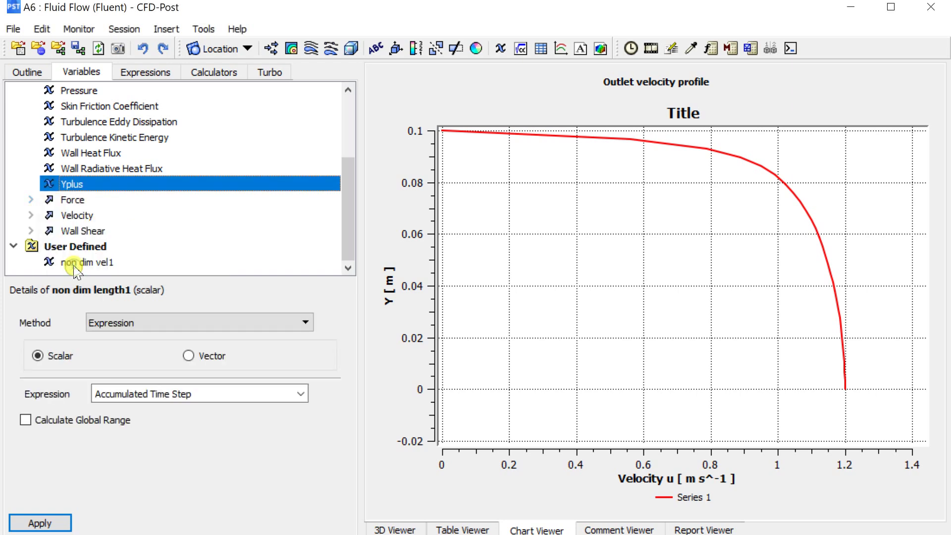
Assign the "non dim length" expression to the scalar variable non dim length1, apply it and check both user-defined variables.
click(301, 393)
scroll(194, 459, down, 1)
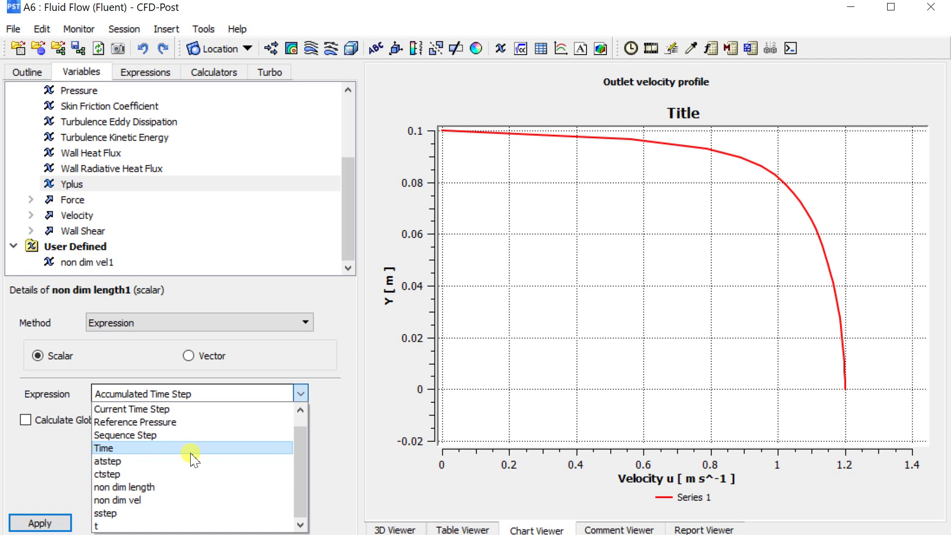
click(160, 486)
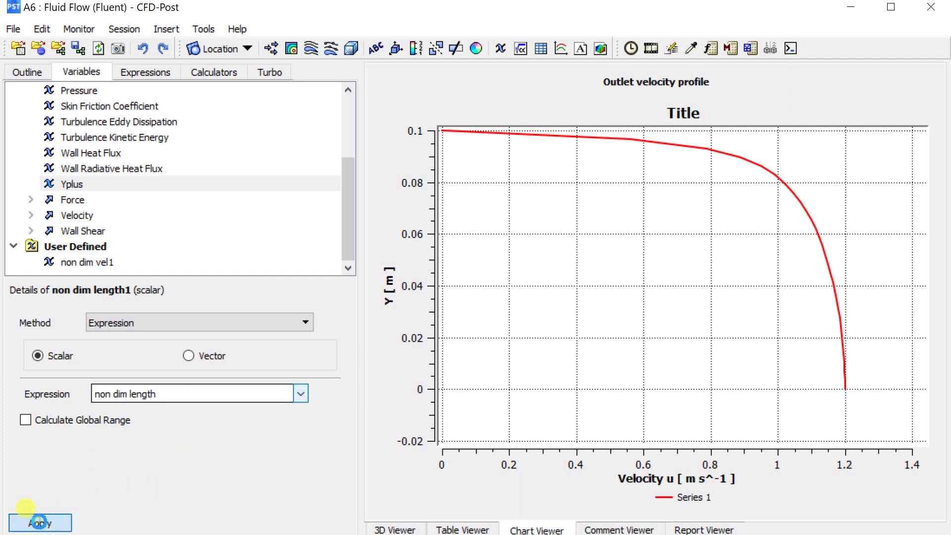
click(40, 521)
scroll(127, 252, down, 1)
click(125, 262)
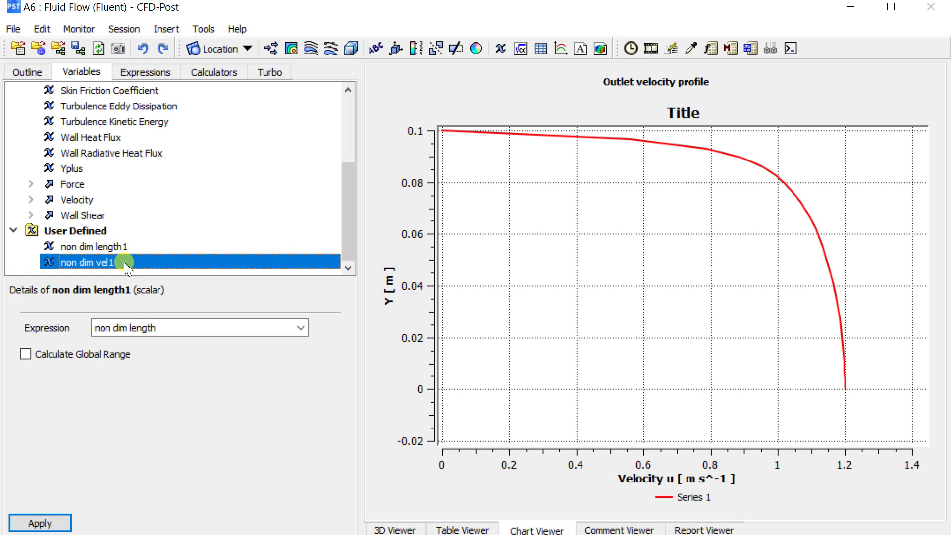
click(122, 248)
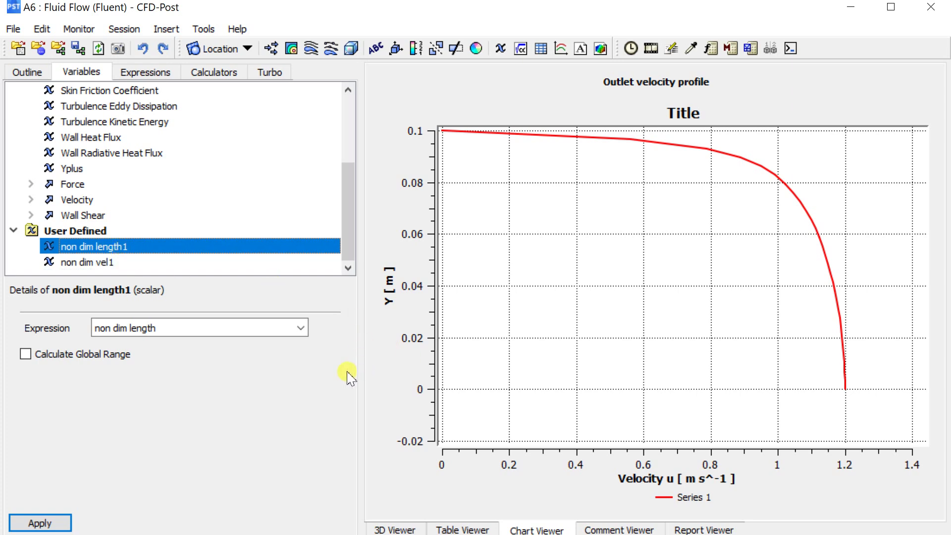
Insert a new chart named "Non dimensional velocity profile".
click(561, 48)
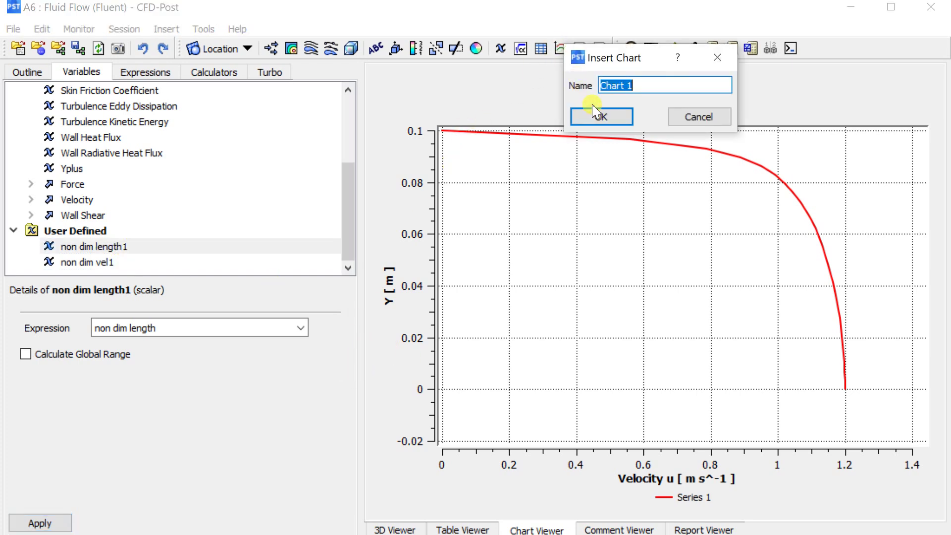
text(Non dim)
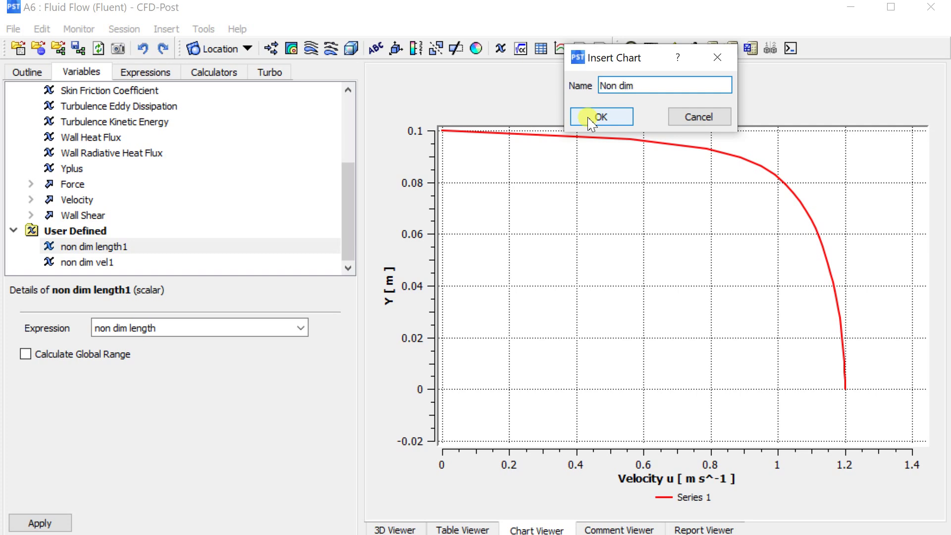
text(ensional)
text(velocity profile)
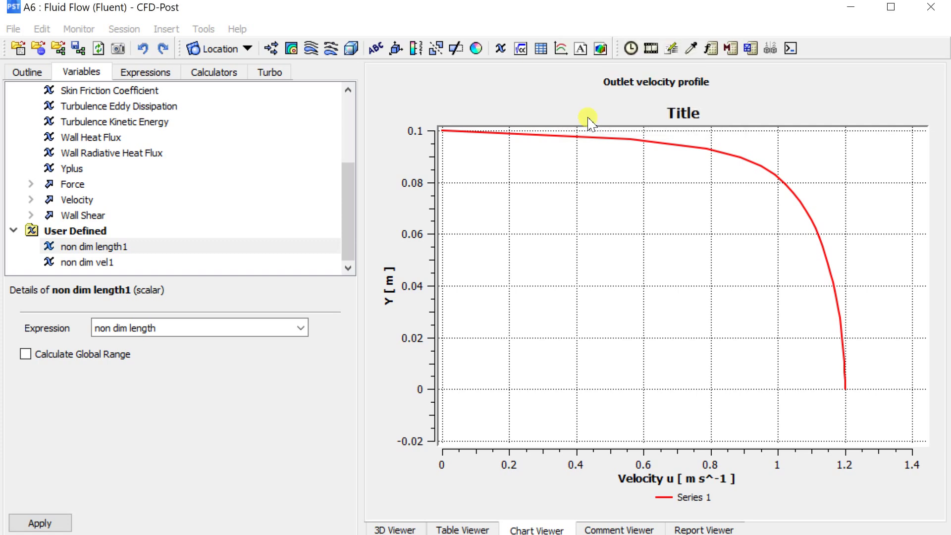
click(591, 118)
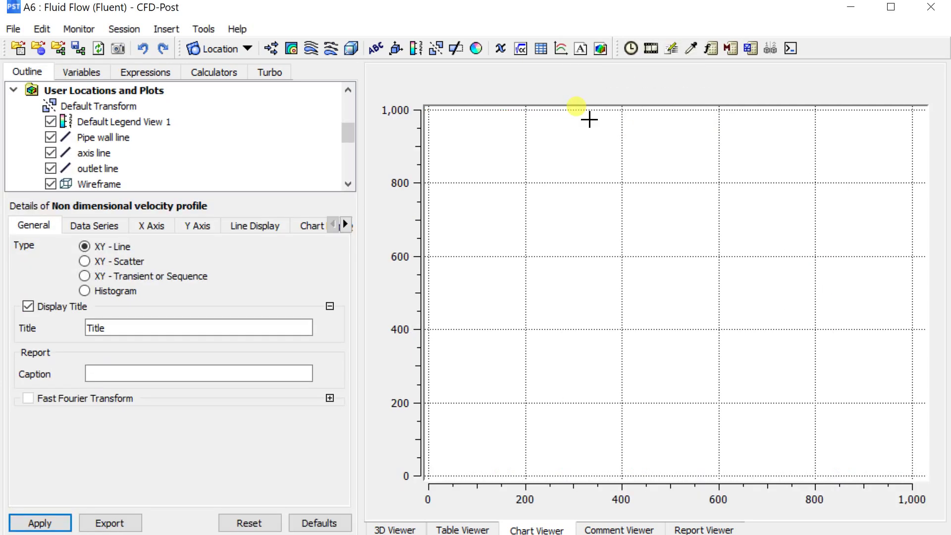
Set the X axis variable of the non-dimensional velocity profile chart to non dim length1.
click(85, 227)
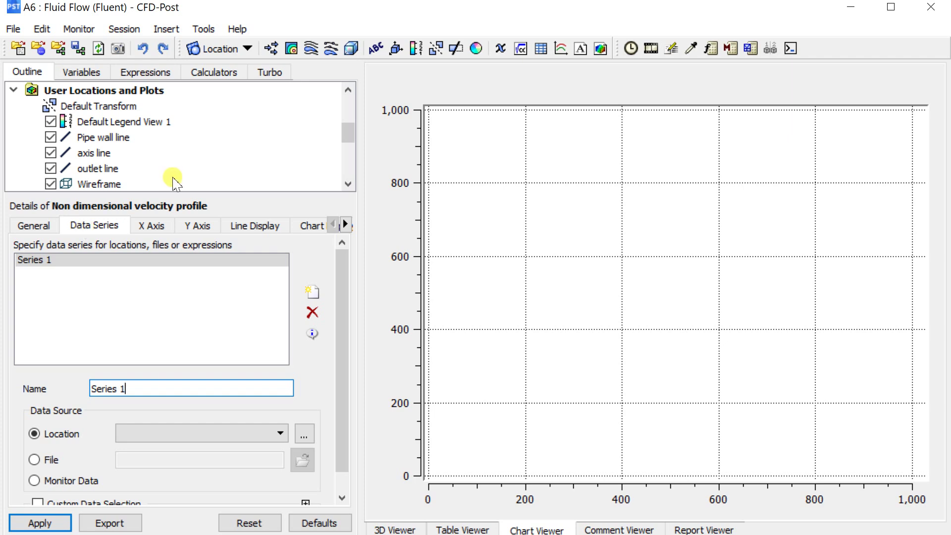
click(165, 229)
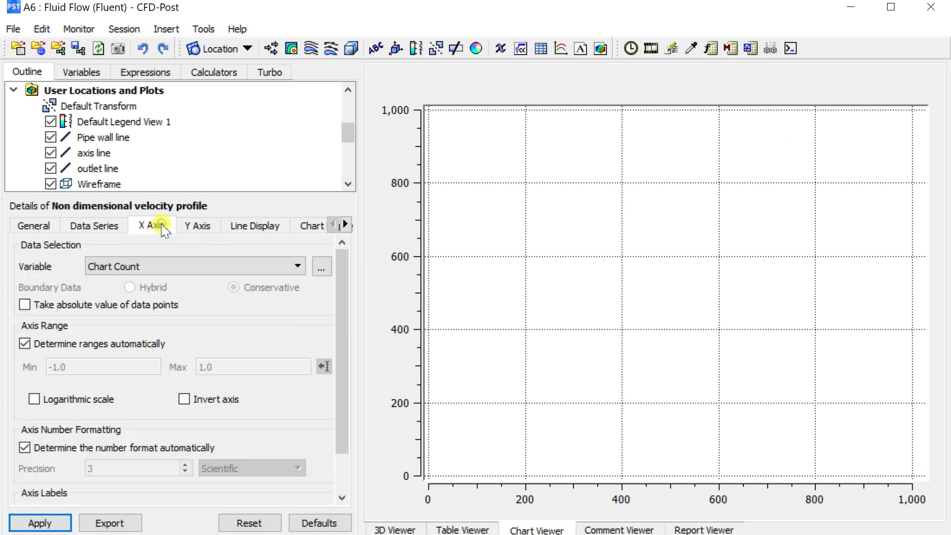
click(163, 268)
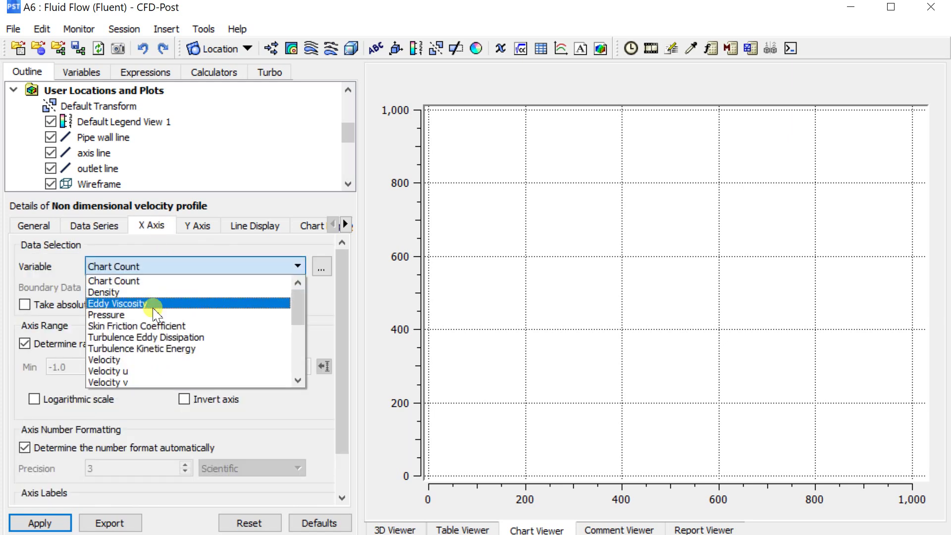
scroll(164, 317, down, 1)
scroll(148, 342, down, 2)
scroll(147, 349, down, 2)
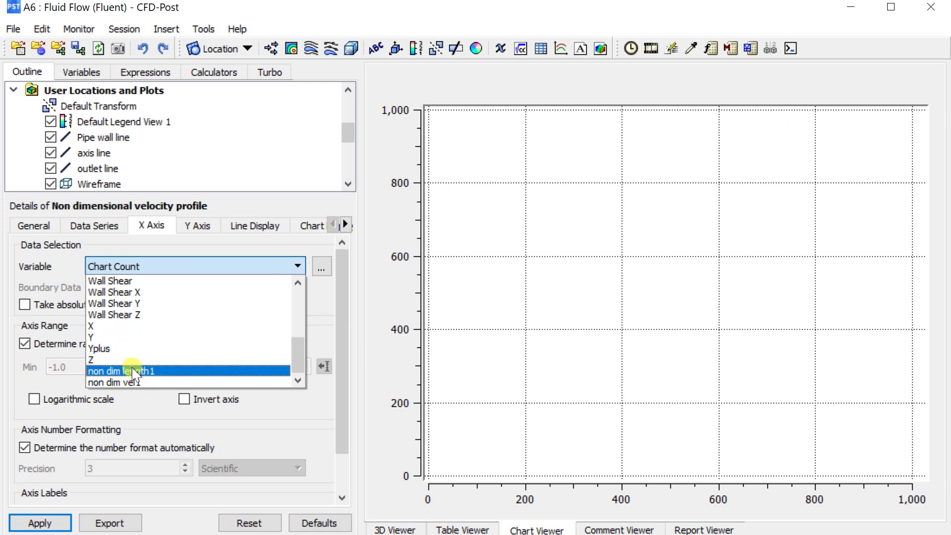
click(134, 372)
Set the Y axis variable of the chart to non dim vel1.
click(195, 228)
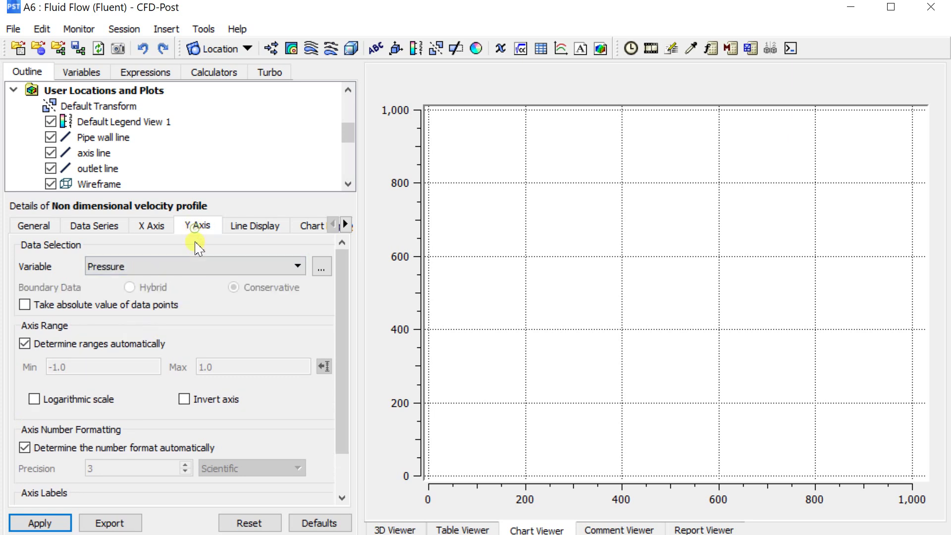
click(189, 273)
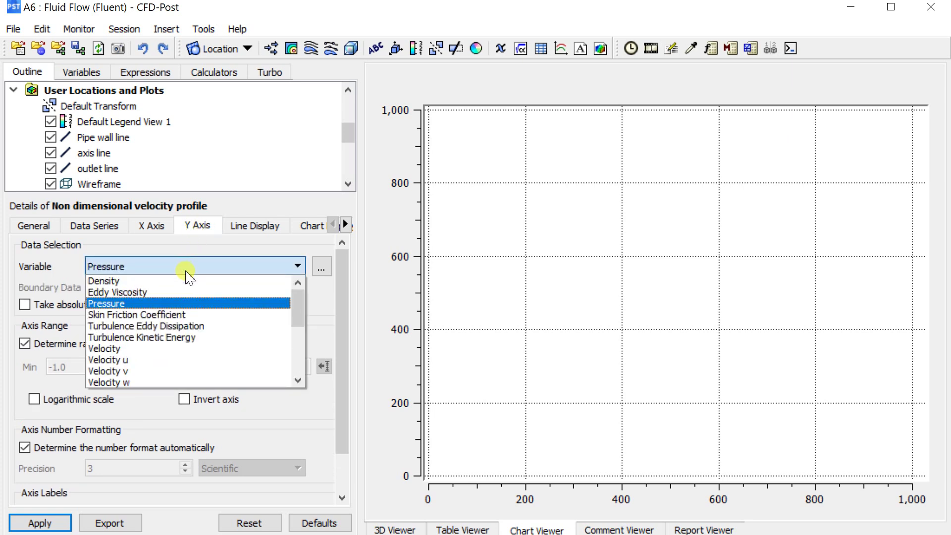
scroll(160, 356, down, 3)
scroll(148, 382, down, 1)
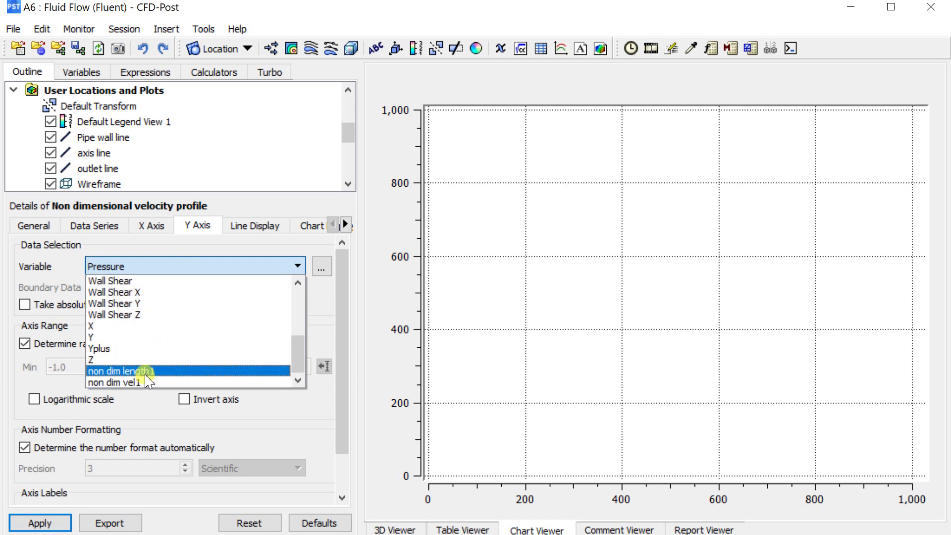
click(149, 381)
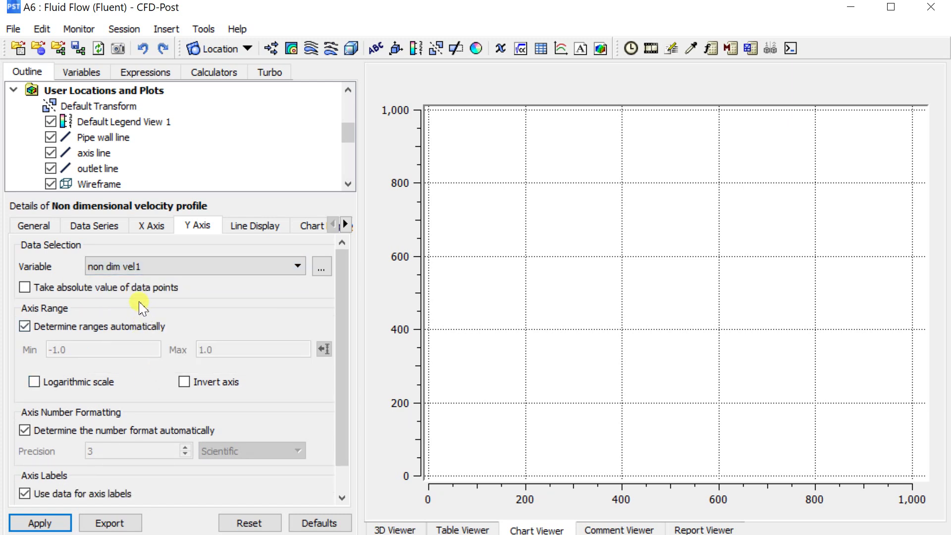
Use the outlet line as the location of Series 1 and apply the chart settings.
click(104, 226)
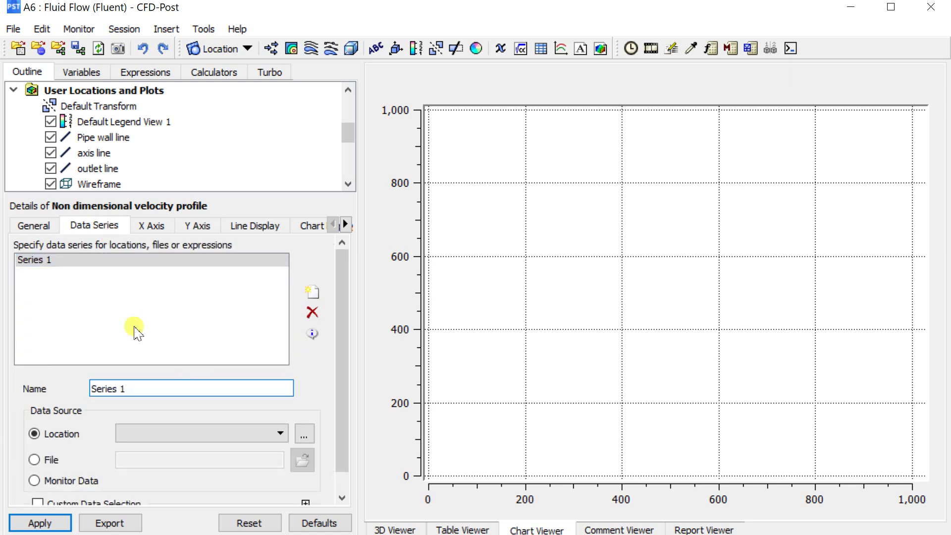
click(179, 435)
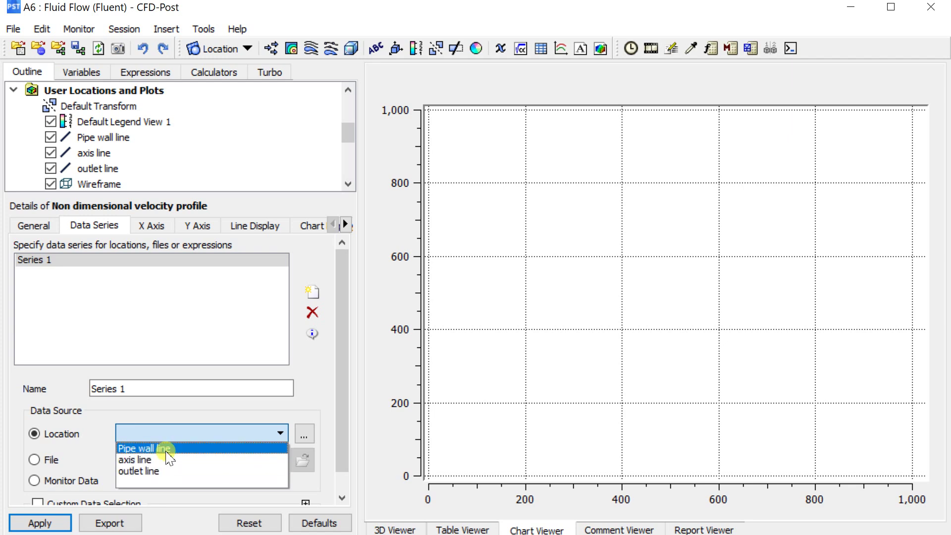
click(166, 471)
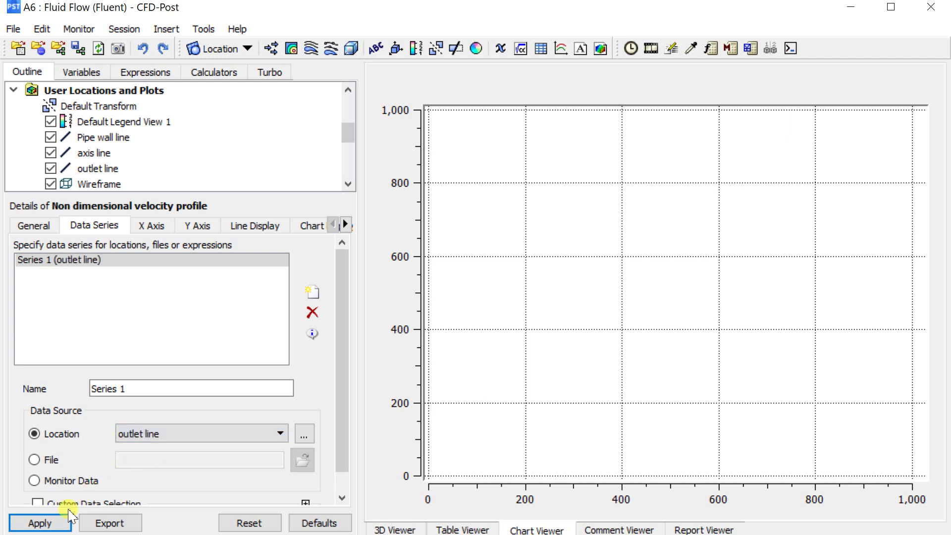
click(44, 521)
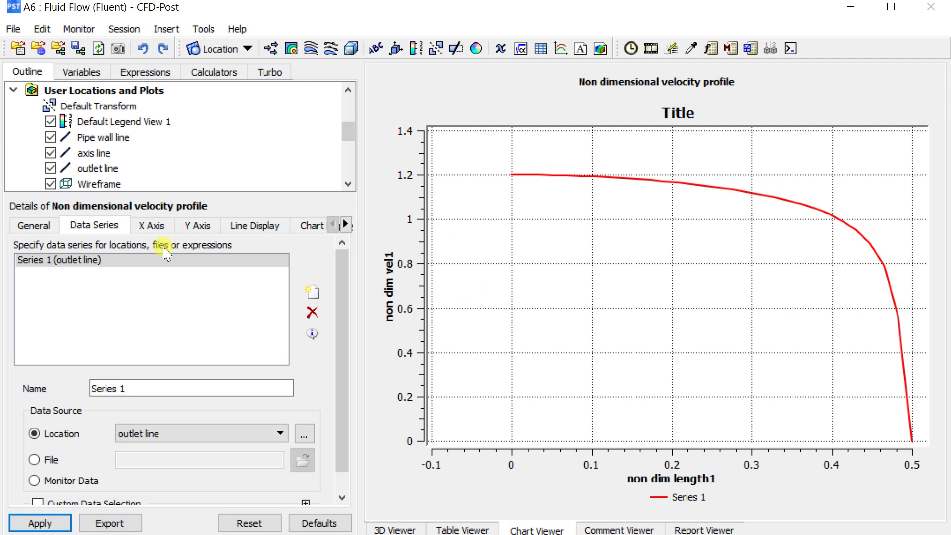
Replace the automatic X axis label with the custom label r/D and apply it.
drag(130, 388, 69, 391)
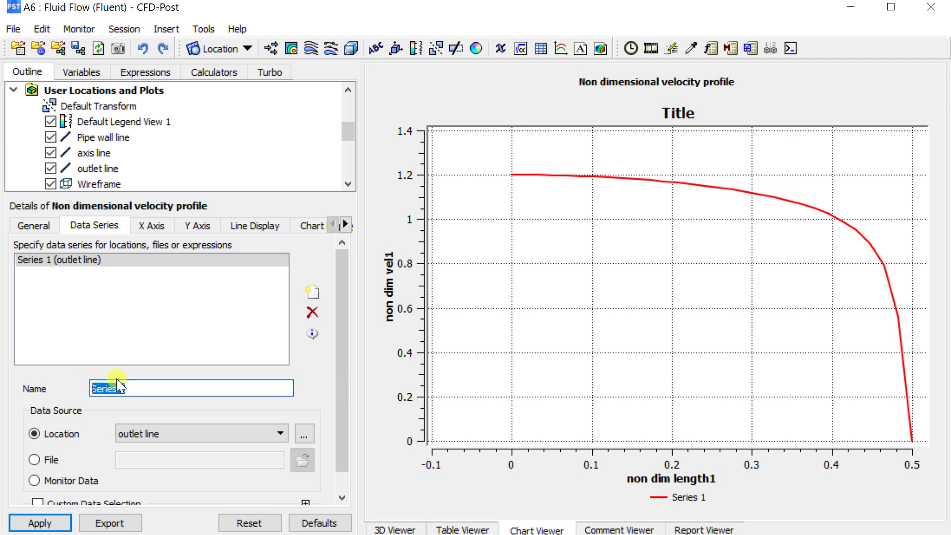
click(164, 225)
scroll(178, 337, down, 1)
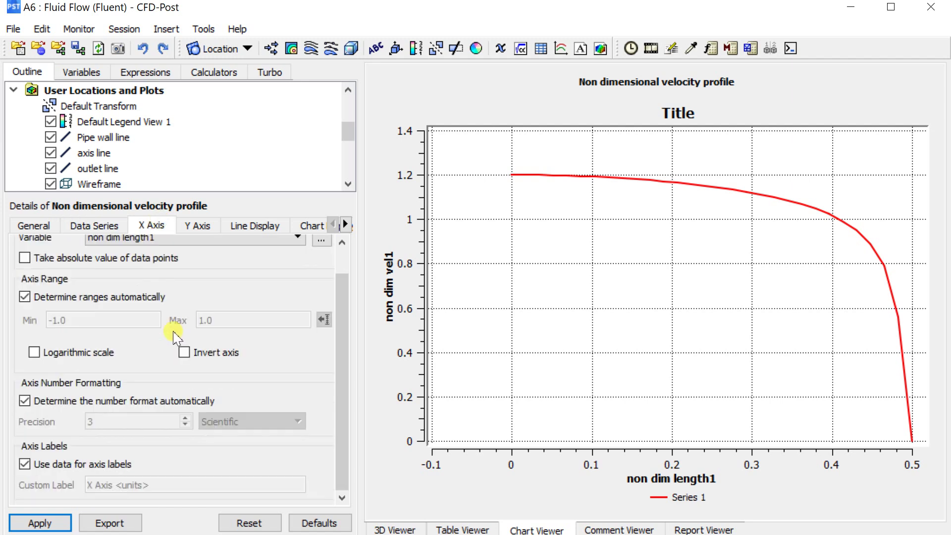
click(25, 464)
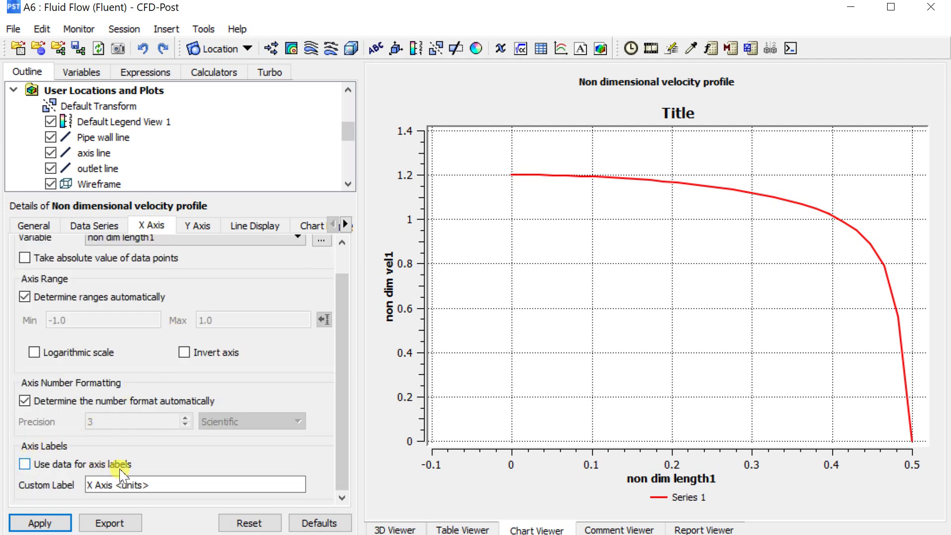
drag(149, 483, 33, 485)
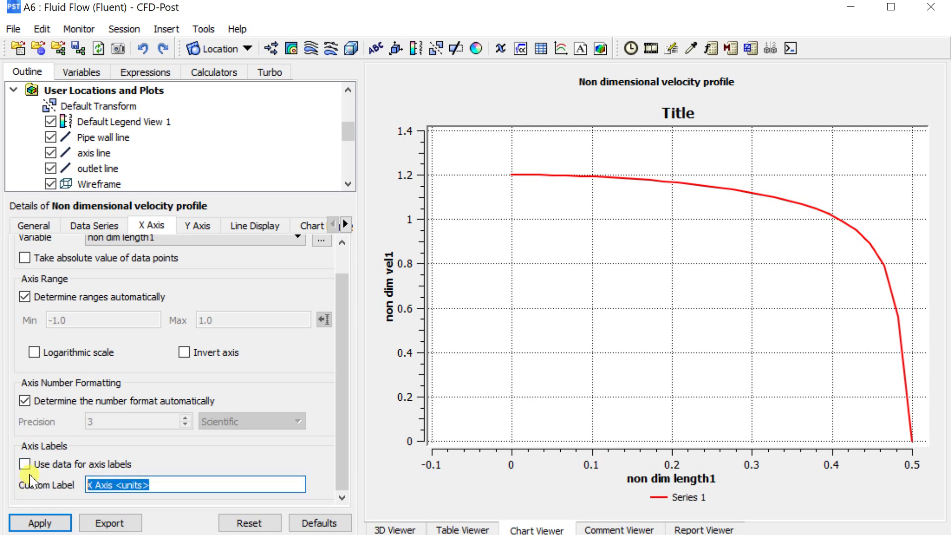
text(r)
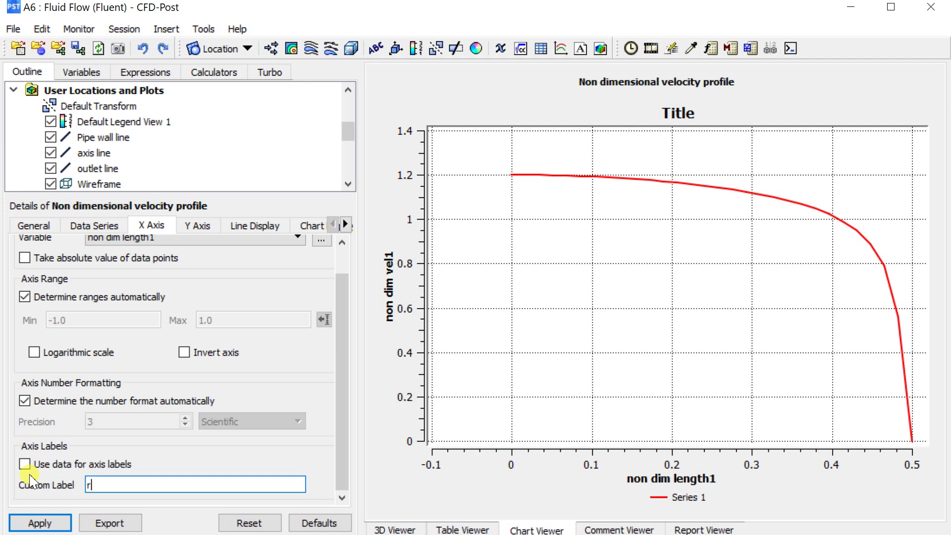
text(/D)
click(42, 523)
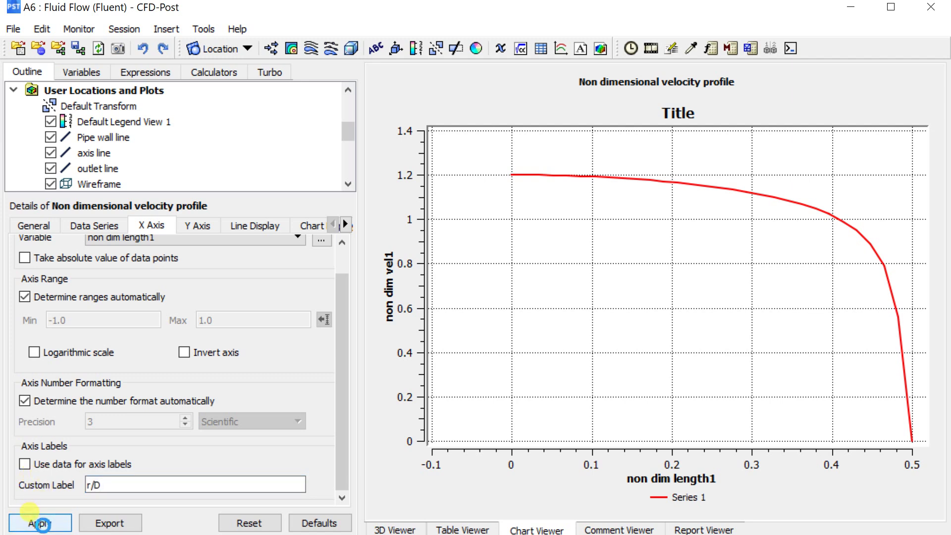
Replace the automatic Y axis label with the custom label u/U and apply it.
click(192, 229)
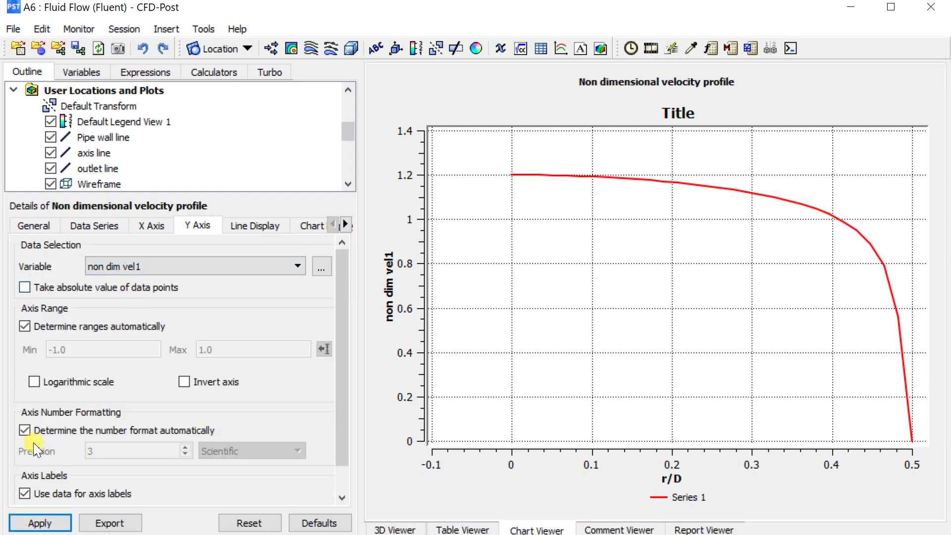
scroll(30, 448, down, 1)
click(24, 464)
drag(159, 487, 47, 490)
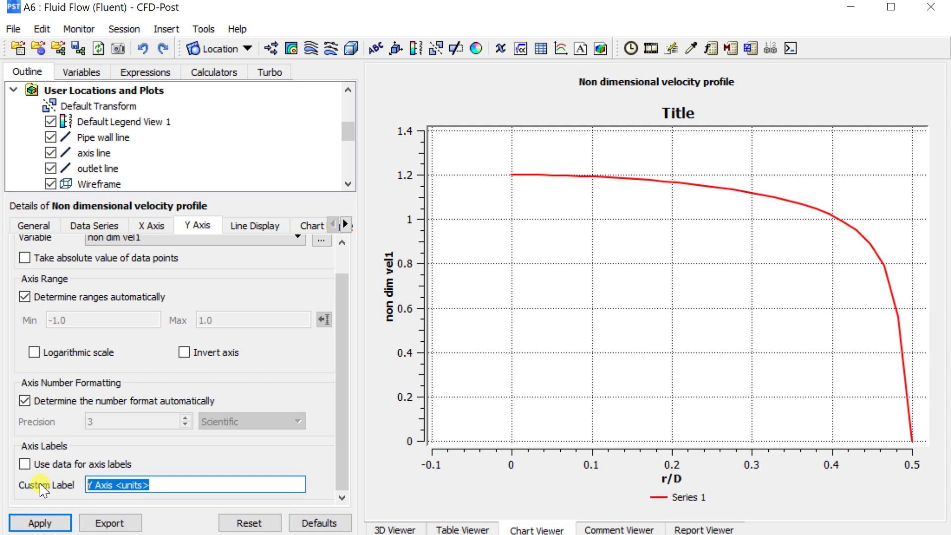
text(u/U)
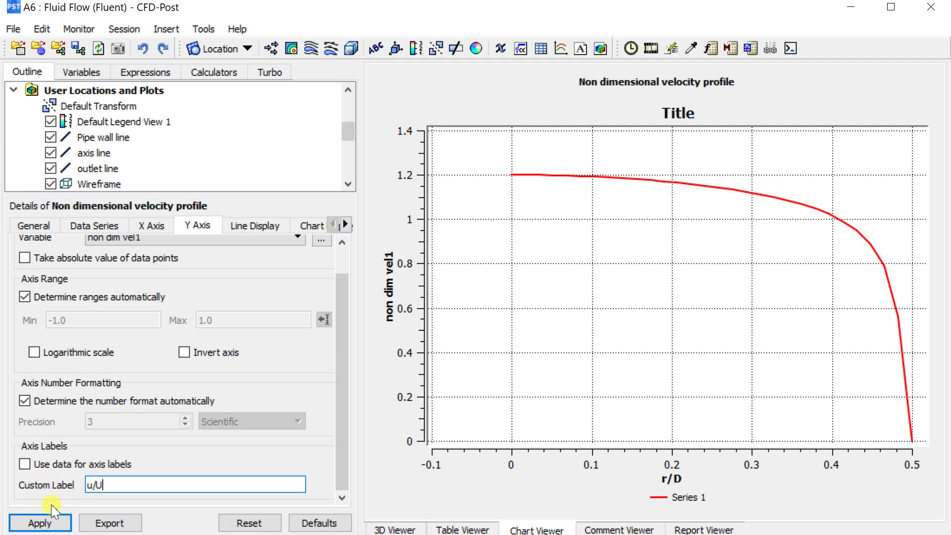
click(47, 523)
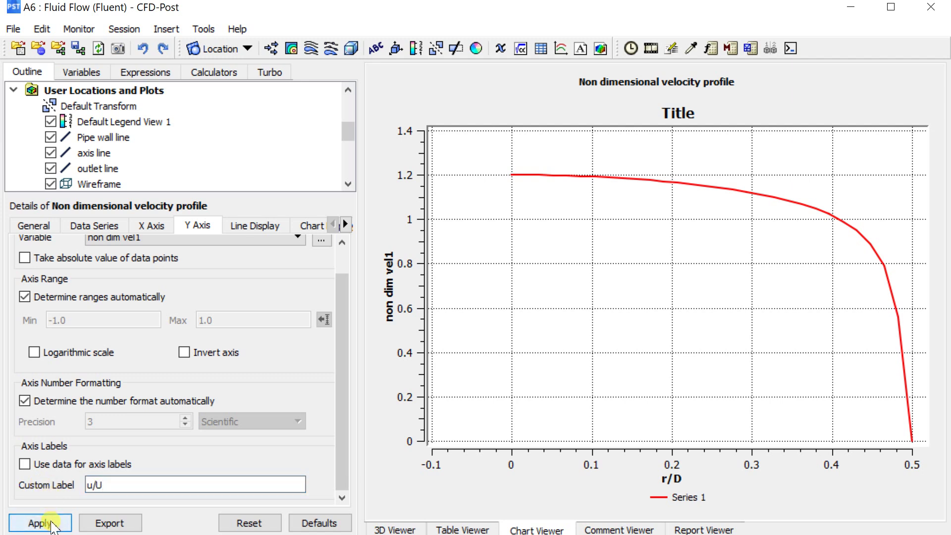
scroll(221, 151, up, 1)
scroll(218, 148, up, 2)
Create a new expression named "TV non dim".
click(145, 71)
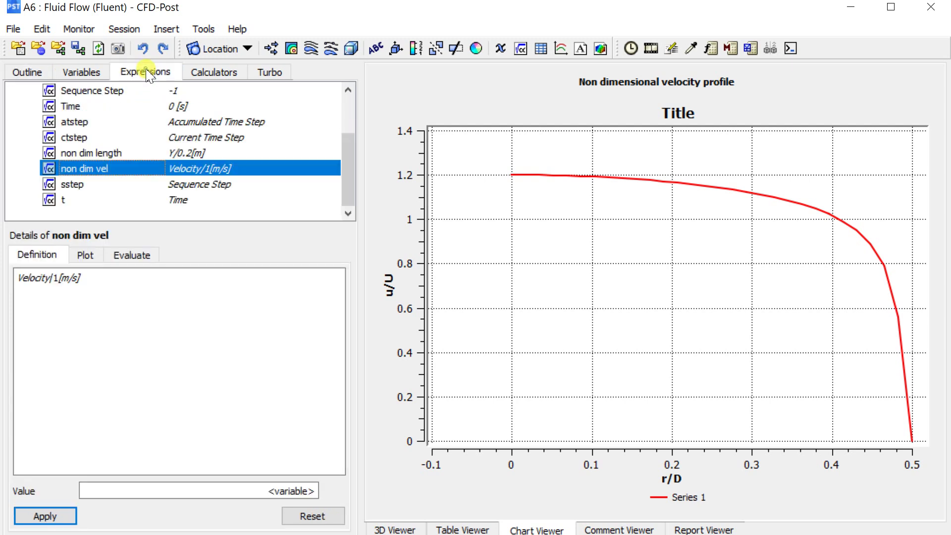
right_click(131, 296)
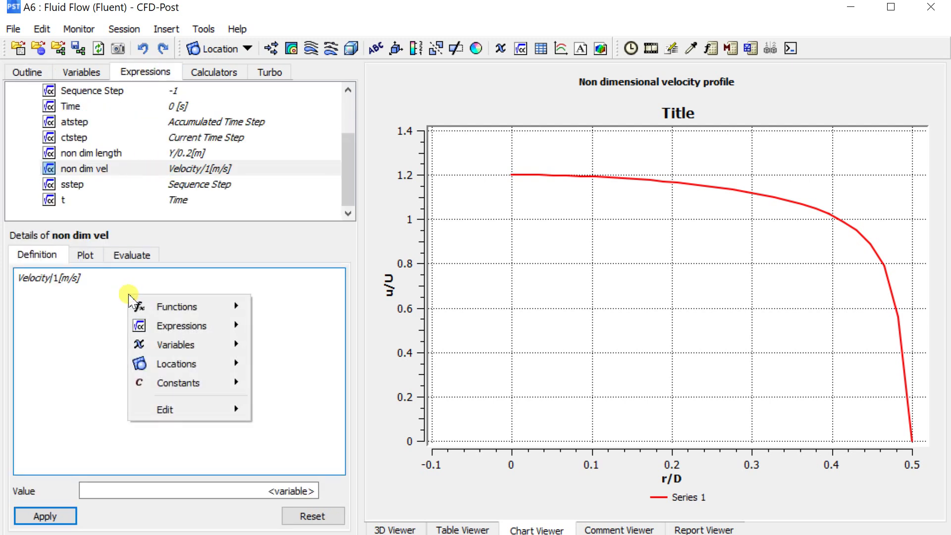
click(96, 285)
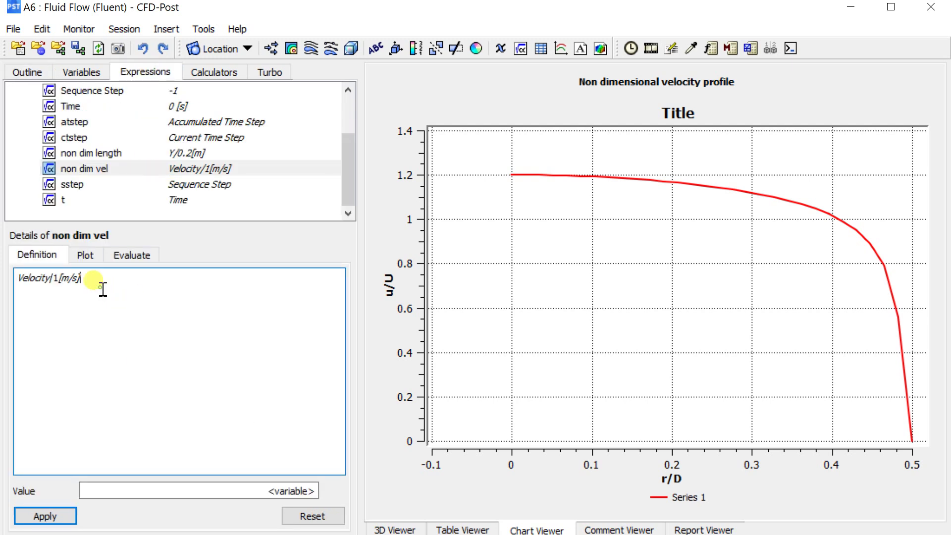
right_click(30, 185)
click(49, 198)
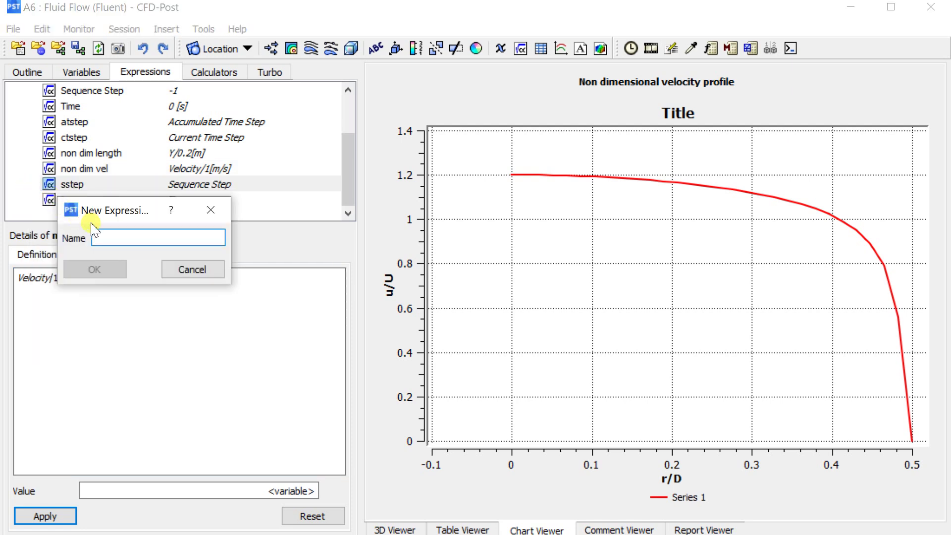
text(Vv non dim)
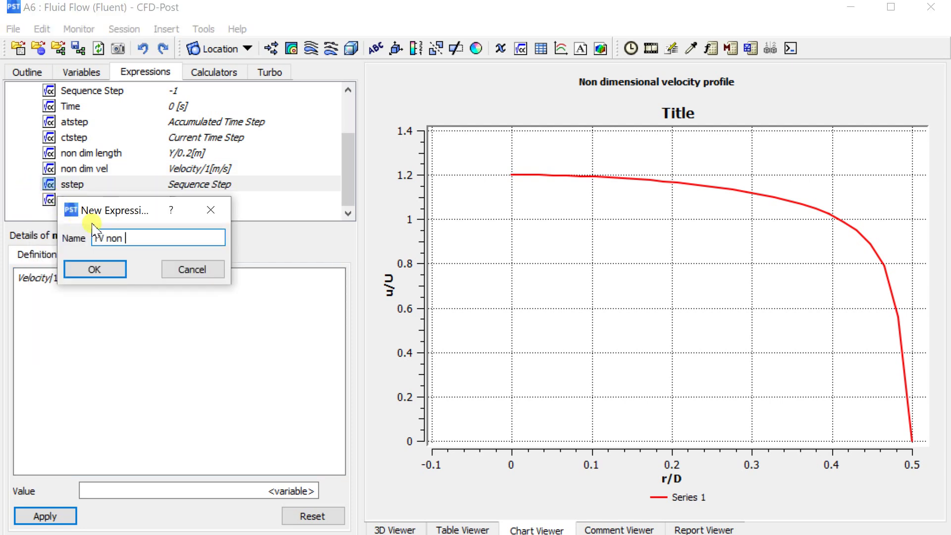
click(95, 268)
Define the numerator of the TV non dim expression as (Eddy Viscosity+2e-5[kg/m/s]).
click(76, 282)
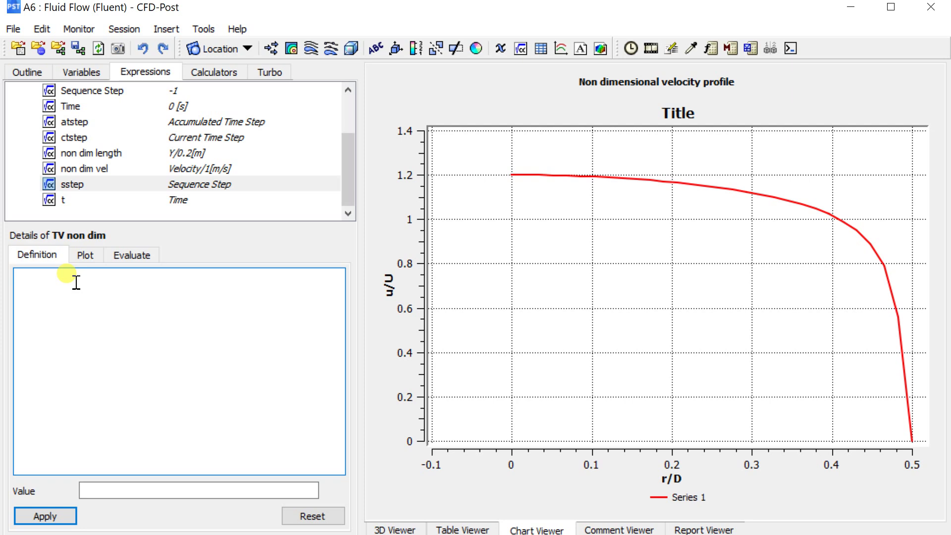
right_click(74, 300)
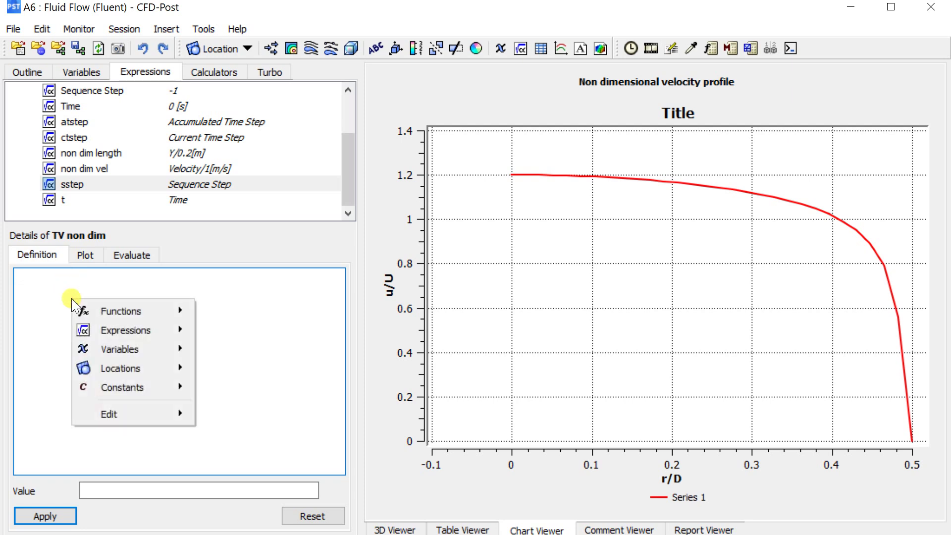
mouse_move(106, 351)
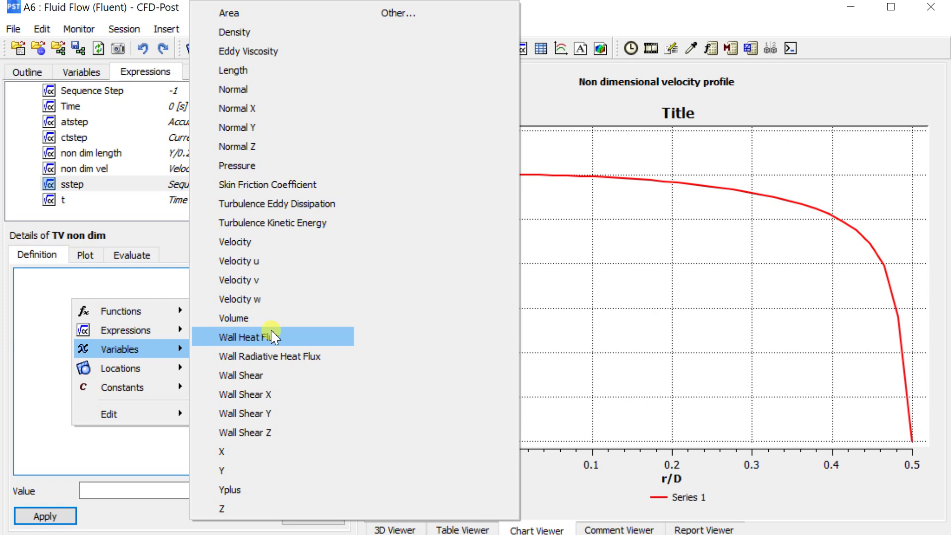
click(289, 51)
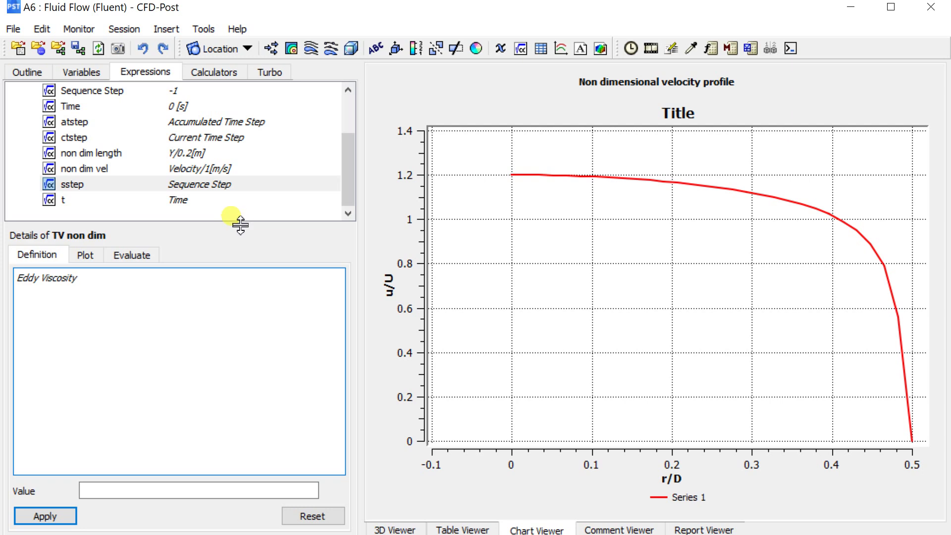
text(+2e-5))
key(Home)
text(()
key(End)
key(Left)
text([kg/m/s])
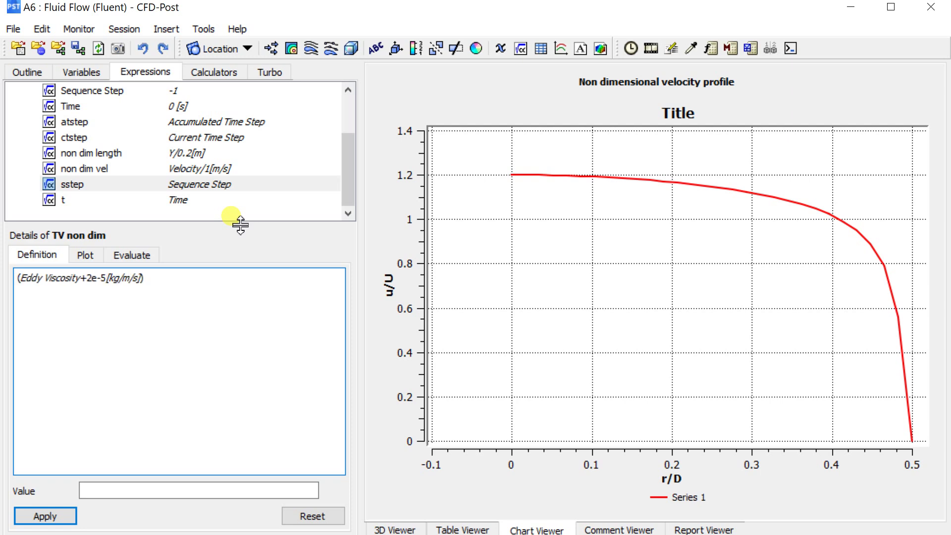
Divide the bracketed viscosity sum by 2e-5[kg/m/s] and apply the TV non dim expression.
drag(145, 277, 99, 277)
click(154, 279)
text(2e-5[kg/m/s])
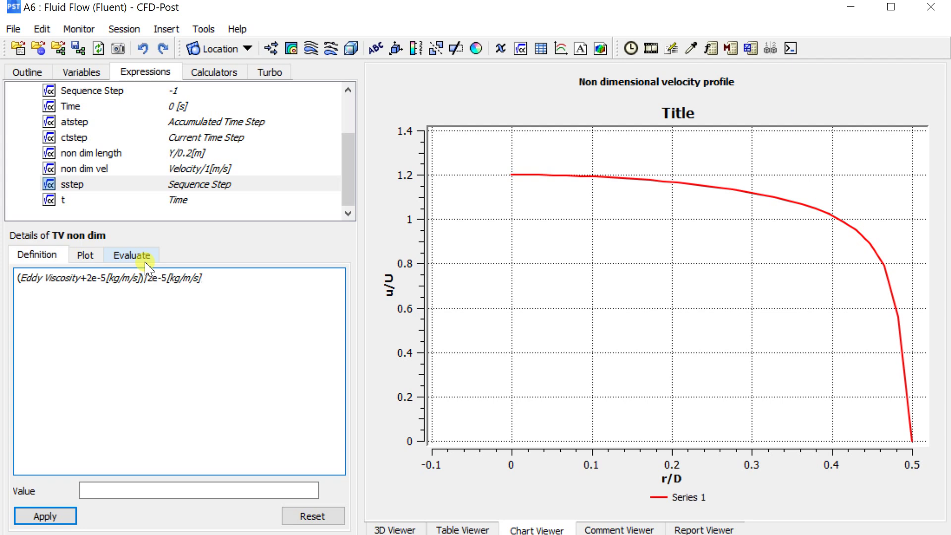
click(46, 517)
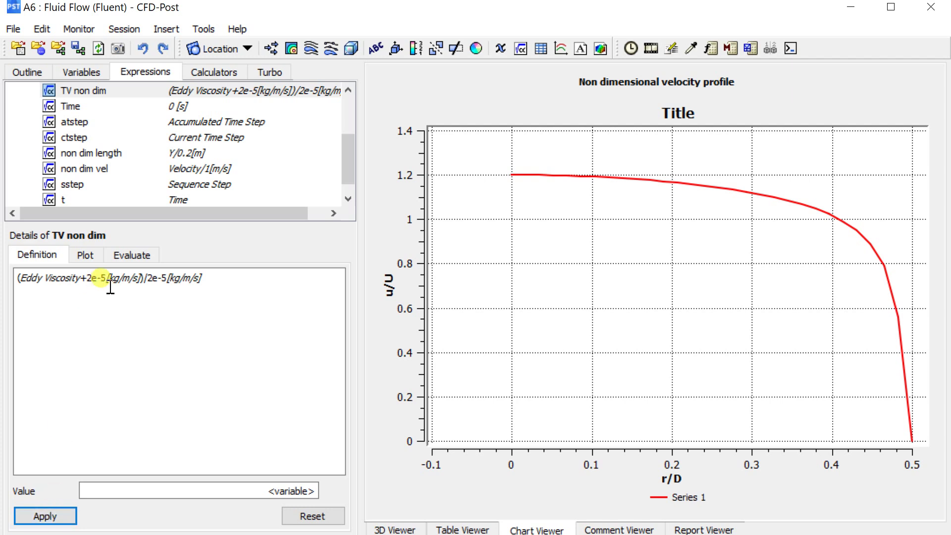
Create a user-defined scalar variable named TV Non Dim1 based on the TV non dim expression and apply it.
click(68, 75)
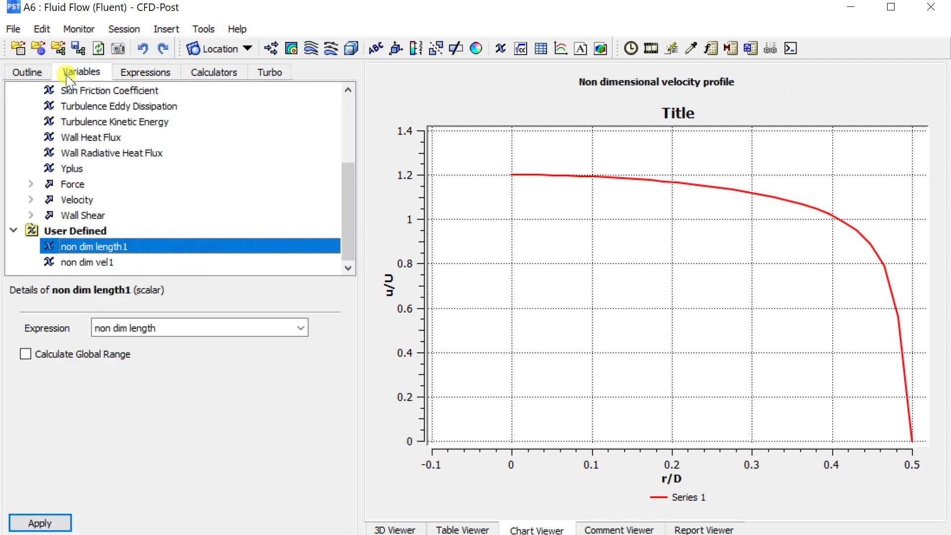
right_click(17, 140)
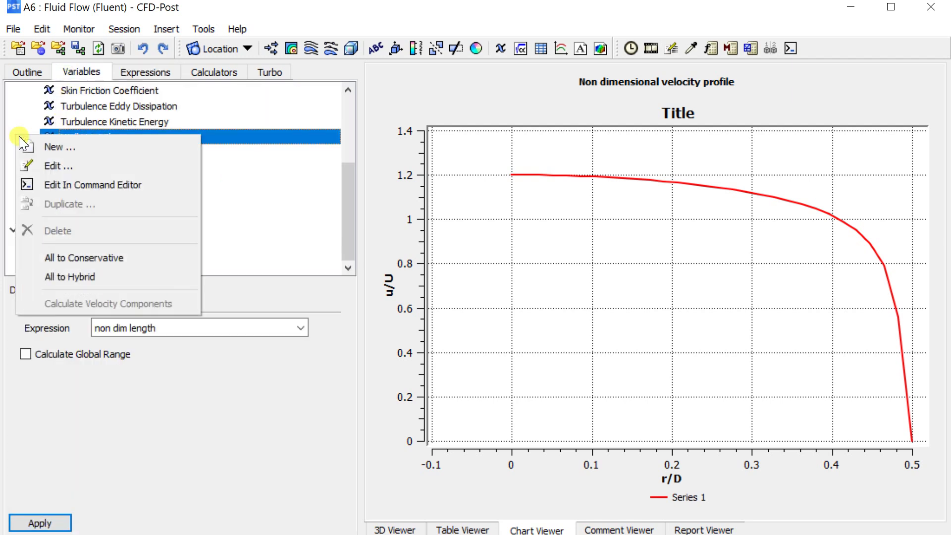
click(30, 143)
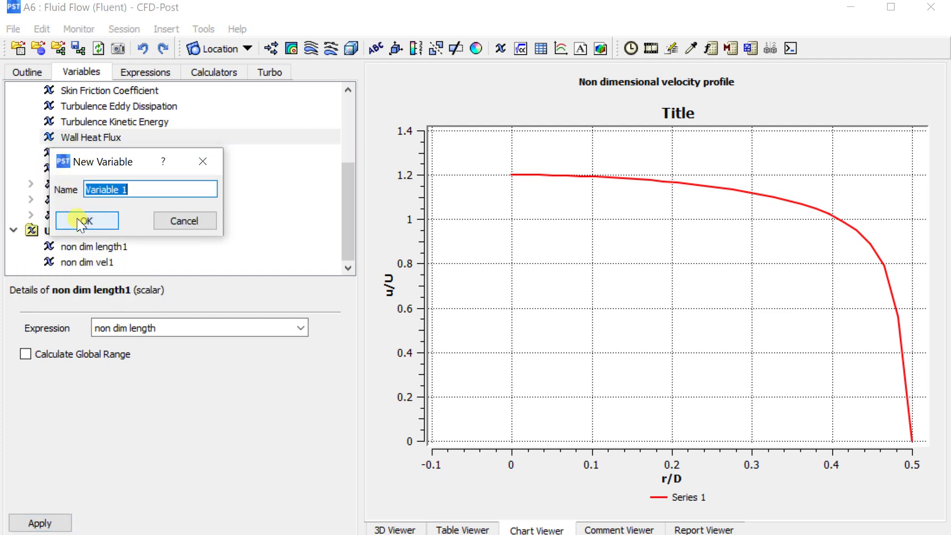
text(TV )
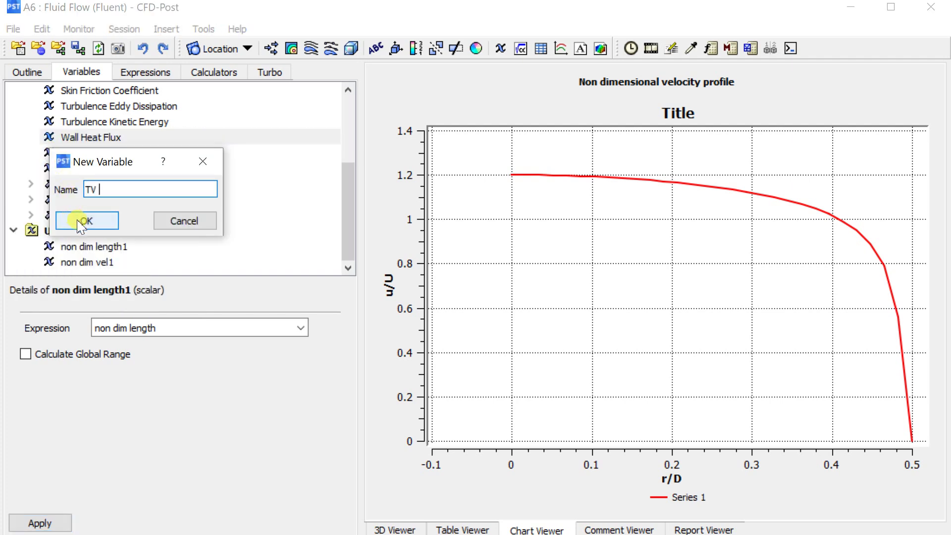
text(Non Dim1)
click(81, 222)
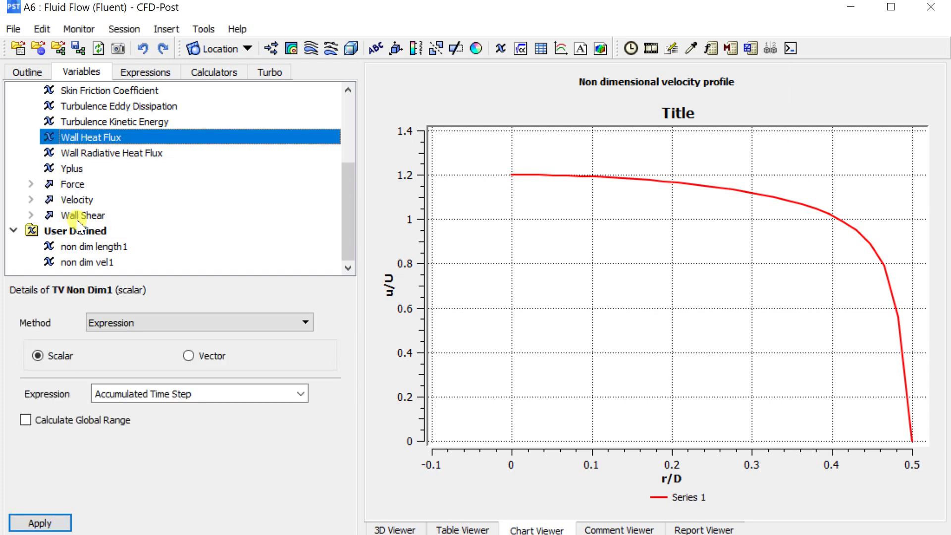
click(300, 392)
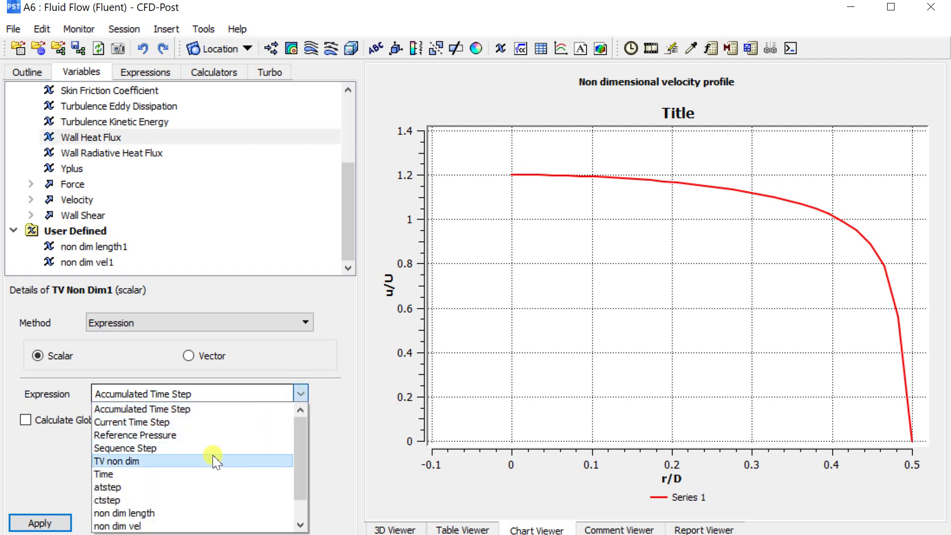
click(216, 460)
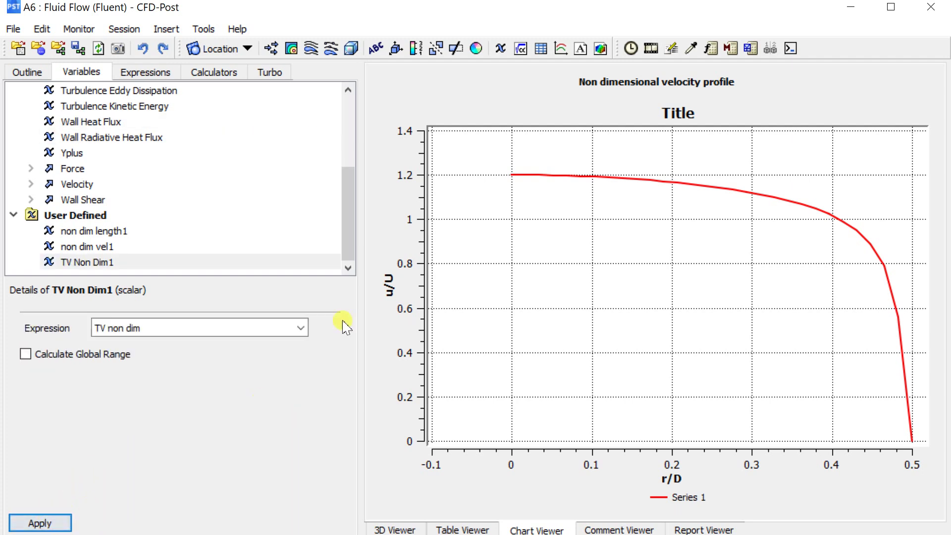
Insert a new chart named "non dimensional Tur Vis Profile".
click(560, 48)
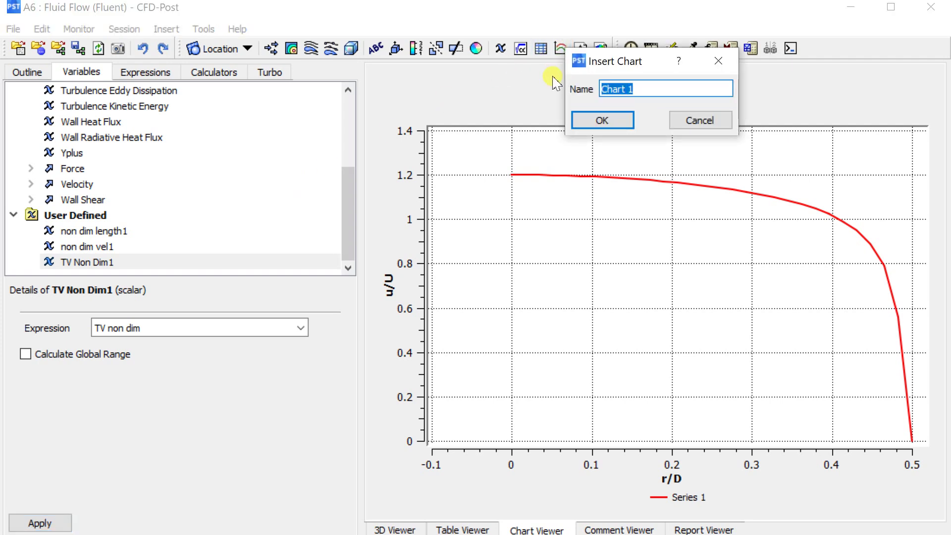
text(non dimensional Tur Vis Profile)
key(Return)
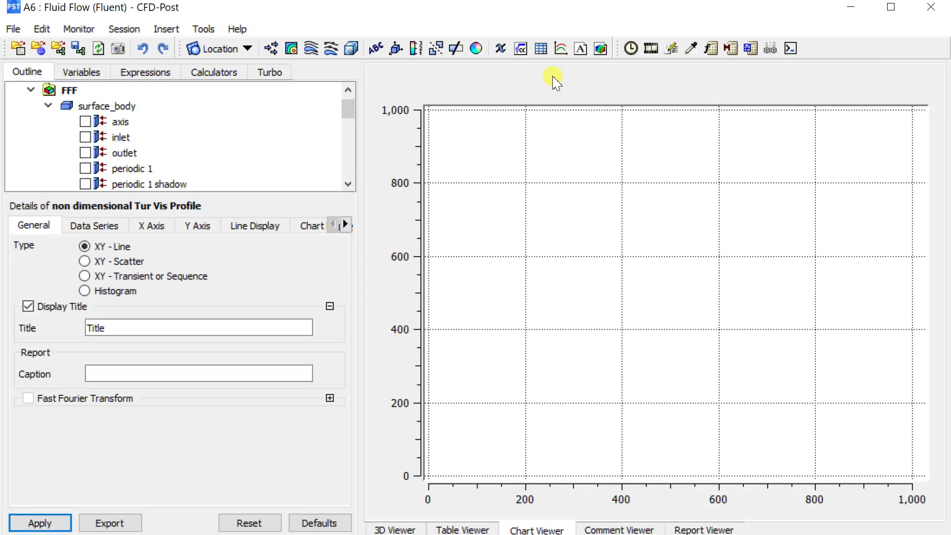
Set the chart's display title to "Non Dimensional Turbulent velocity Profile".
drag(136, 328, 75, 339)
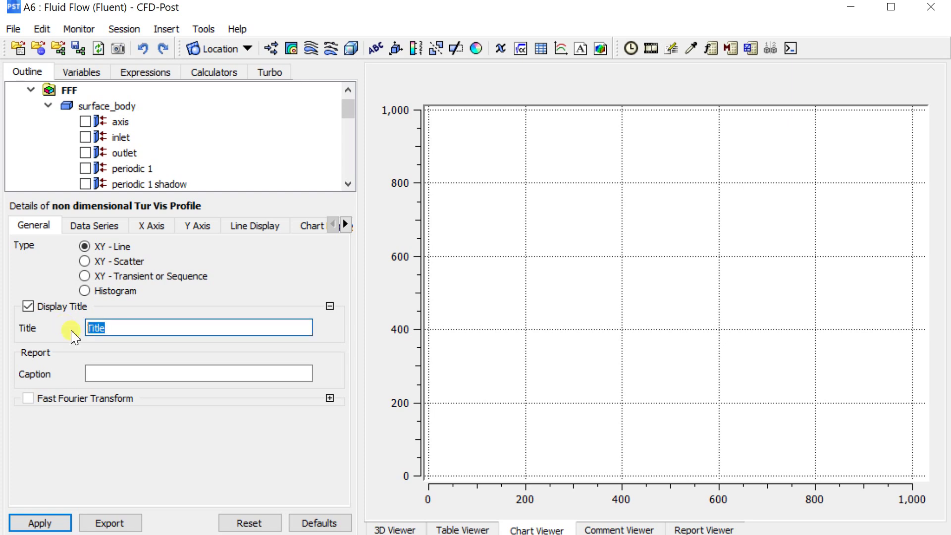
text(NOn dimensional)
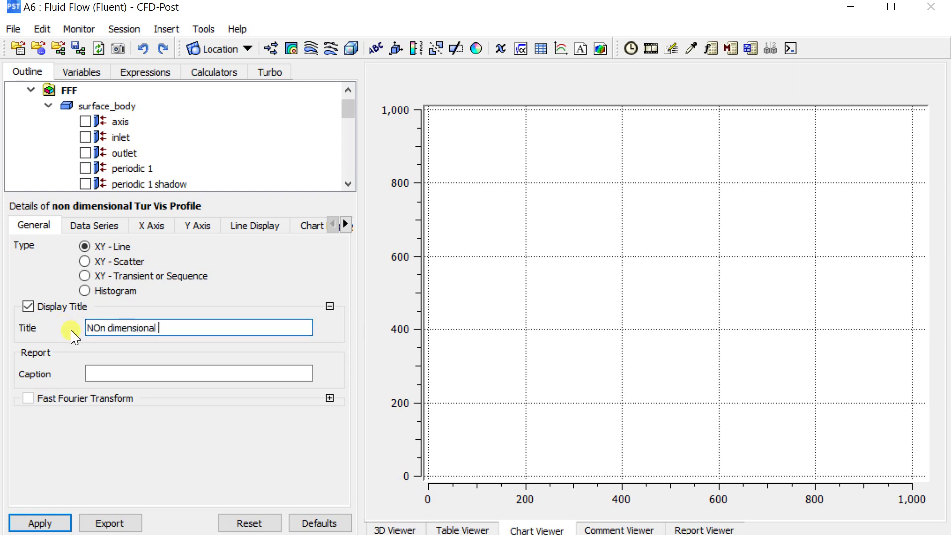
key(BackSpace)
key(BackSpace)
key(BackSpace)
key(BackSpace)
key(BackSpace)
key(BackSpace)
key(BackSpace)
key(BackSpace)
key(BackSpace)
key(BackSpace)
key(BackSpace)
key(BackSpace)
key(BackSpace)
key(BackSpace)
key(BackSpace)
text(Non Dimensional Turbuk)
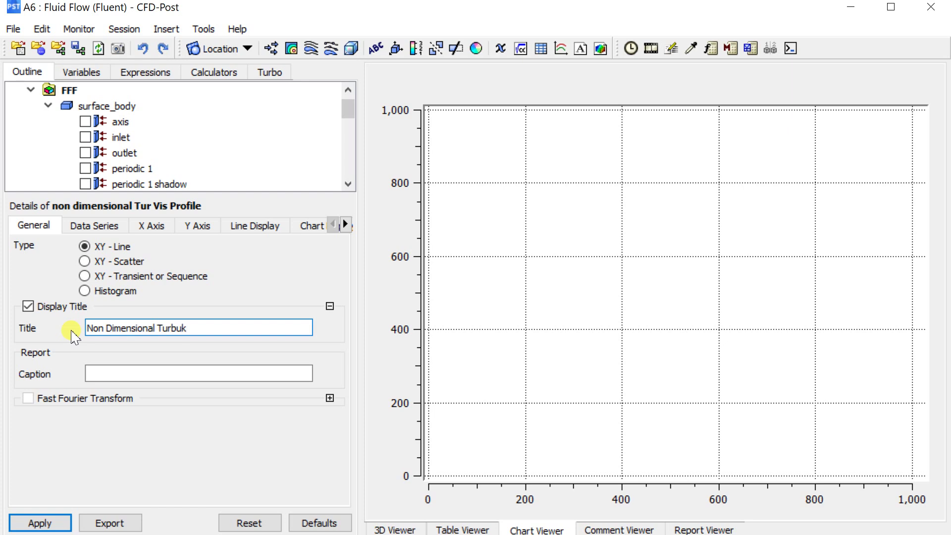
key(BackSpace)
text(lent velocity Profile)
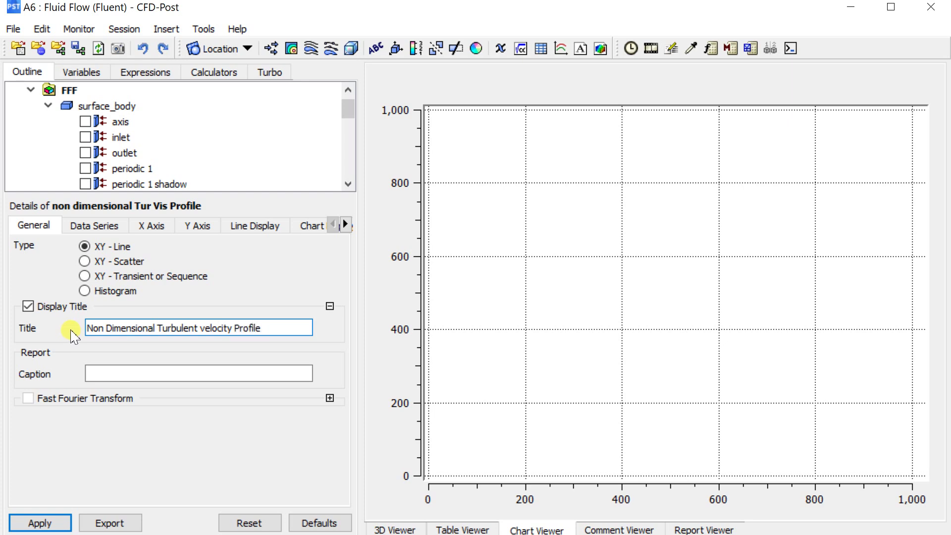
Assign the outlet line as the location of the chart's first data series.
click(99, 225)
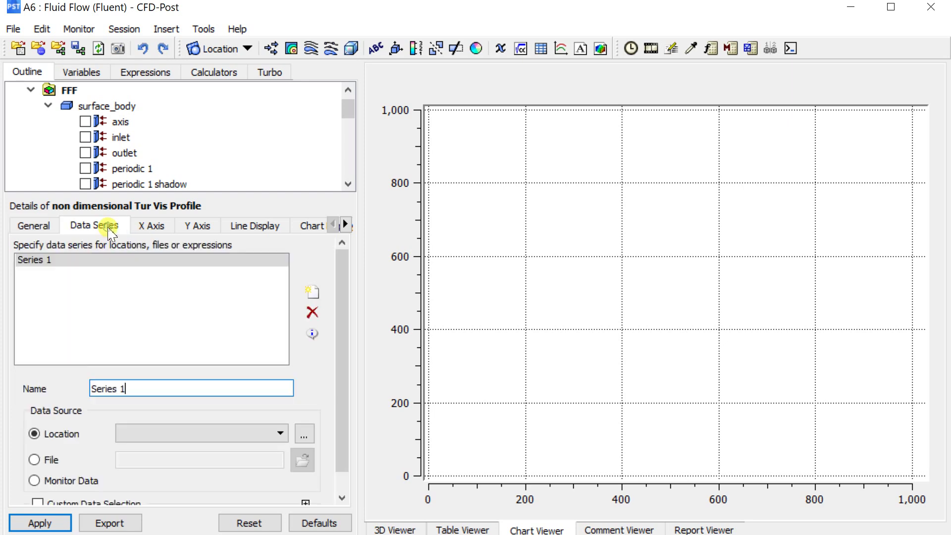
click(260, 438)
click(213, 470)
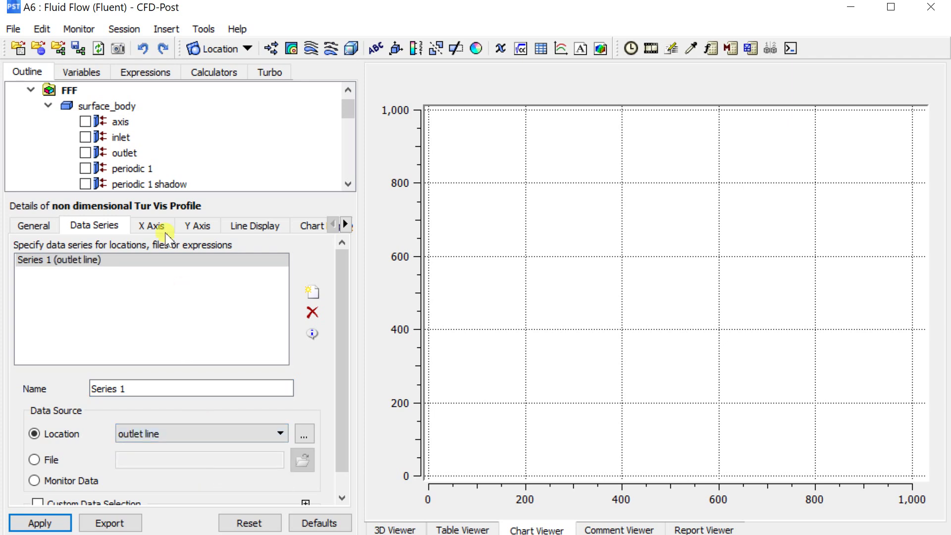
Set the chart's X axis variable to TV Non Dim1.
click(152, 226)
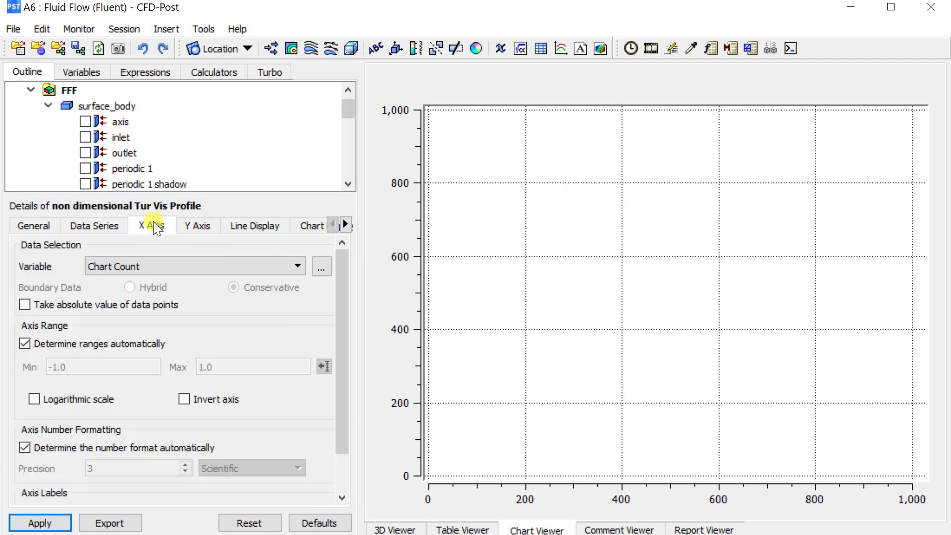
click(150, 266)
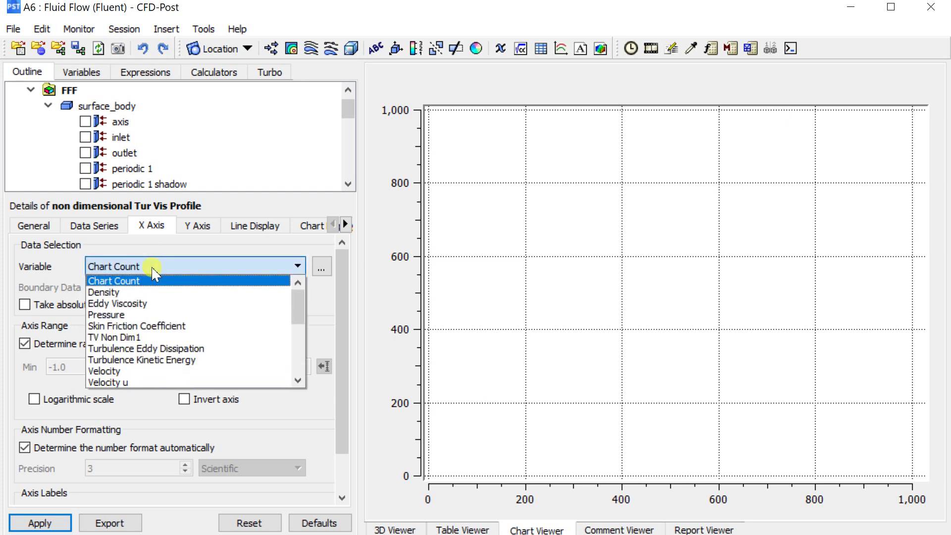
scroll(155, 327, down, 3)
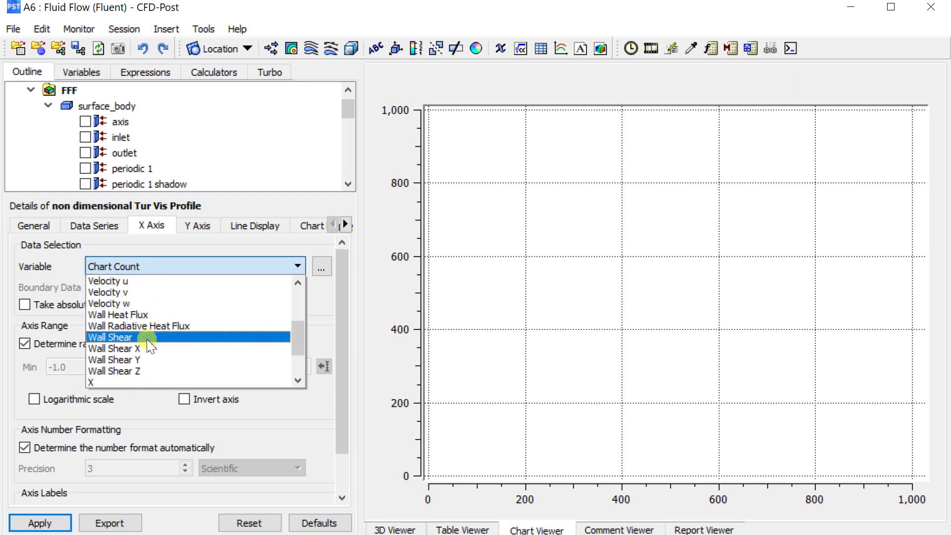
scroll(156, 335, up, 3)
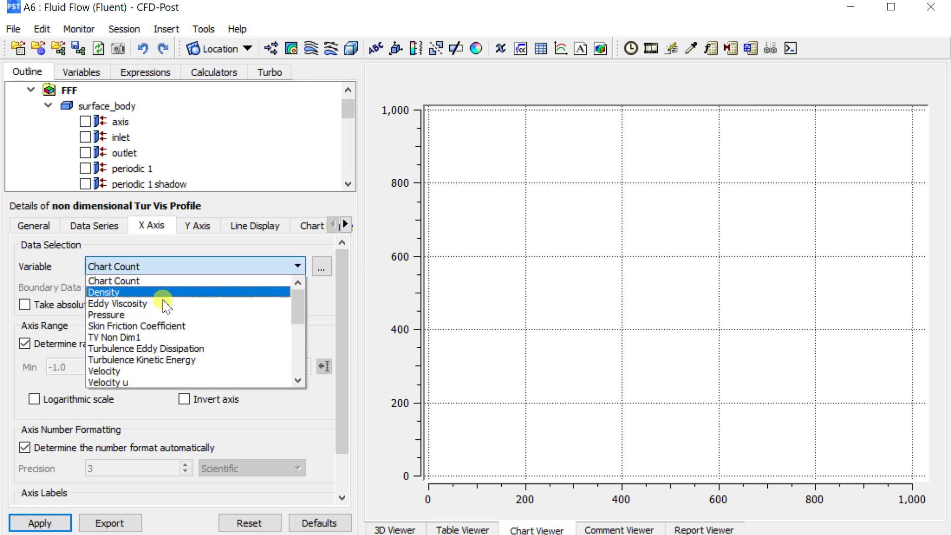
scroll(157, 339, down, 3)
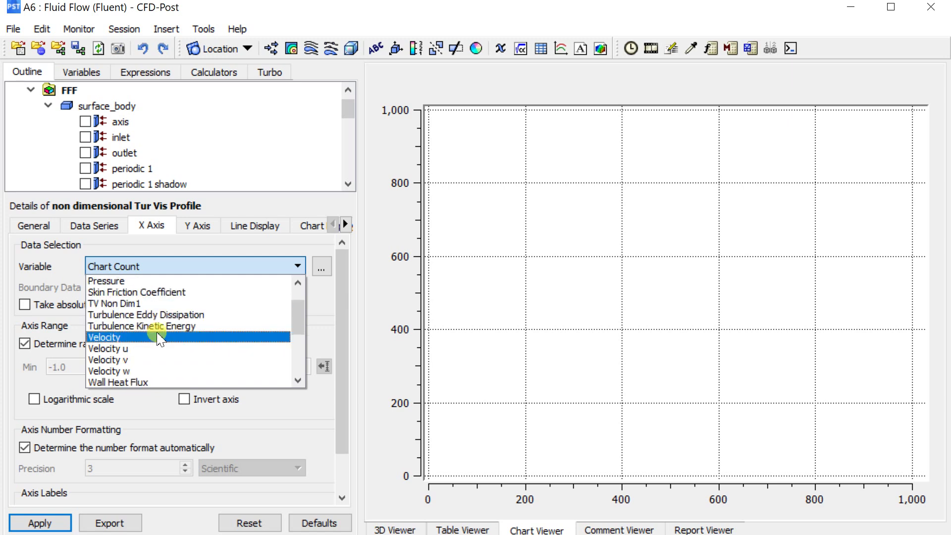
click(161, 304)
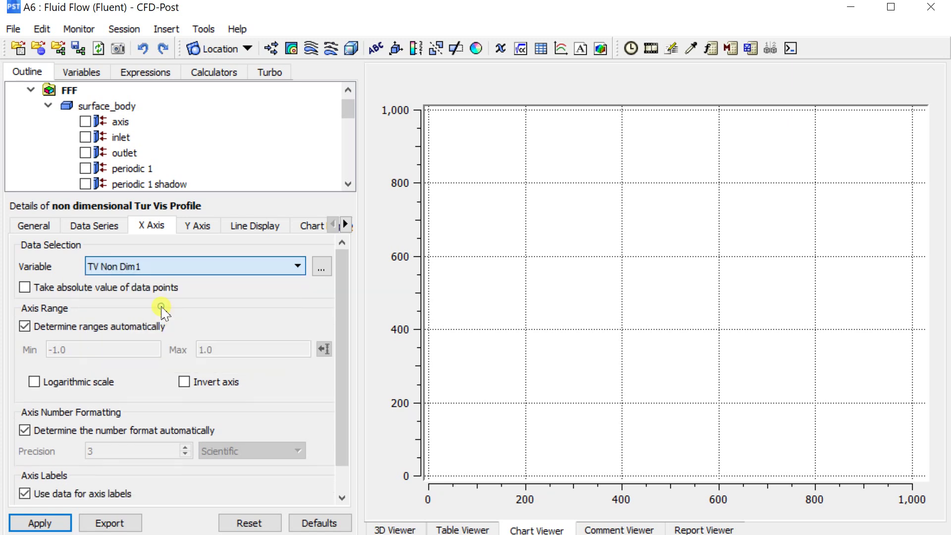
Set the chart's Y axis variable to non dim length1 and apply the chart settings.
click(213, 232)
click(180, 265)
scroll(164, 329, down, 2)
scroll(163, 330, down, 3)
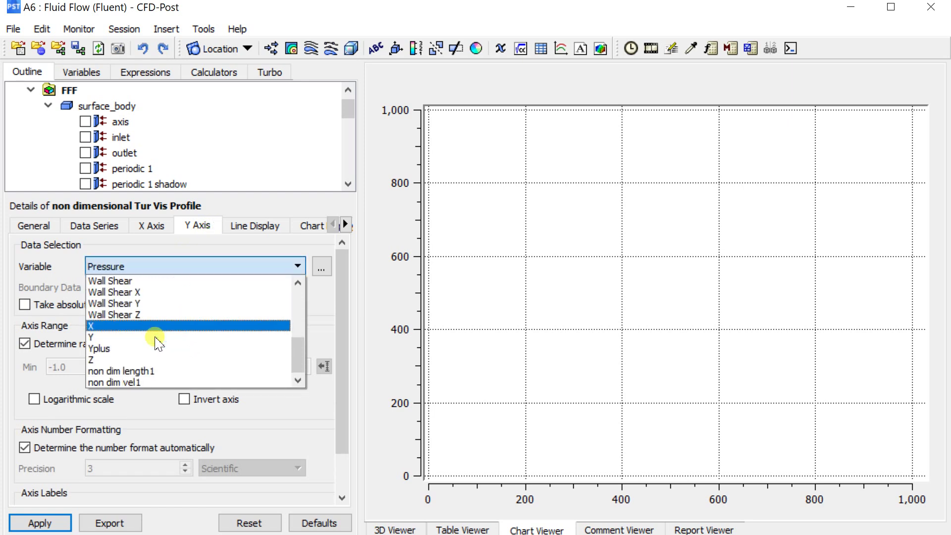
click(151, 371)
click(48, 521)
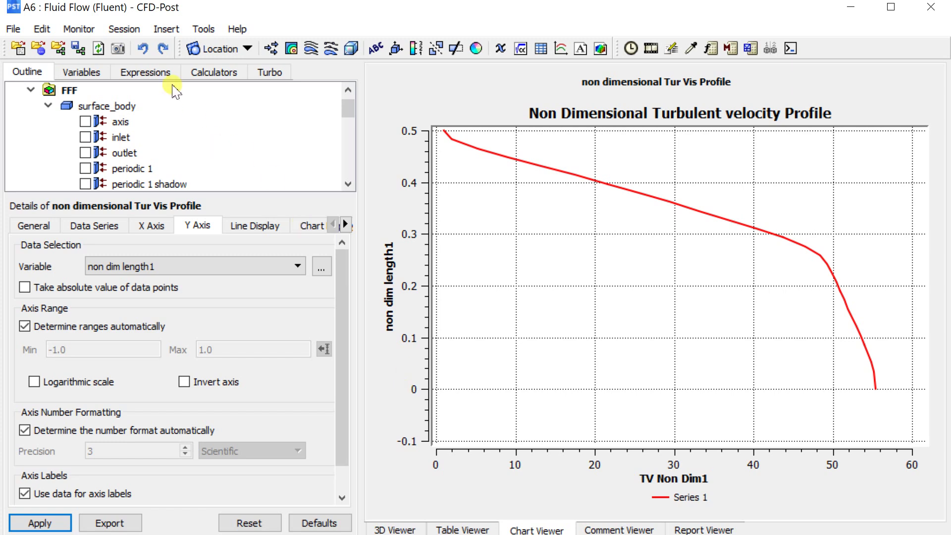
Save a bitmap picture of the turbulent viscosity chart on drive E with the file name 6.
click(117, 48)
click(488, 297)
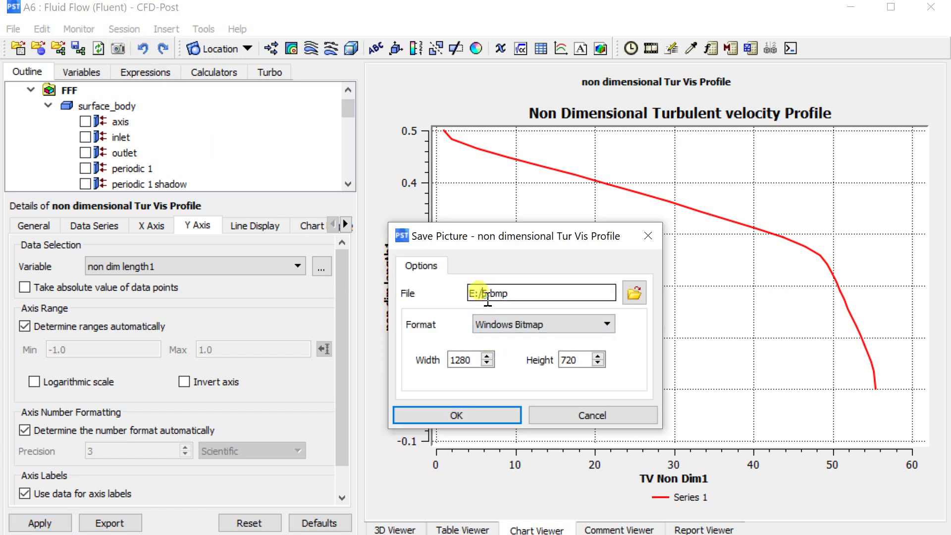
double_click(487, 296)
text(6)
key(Return)
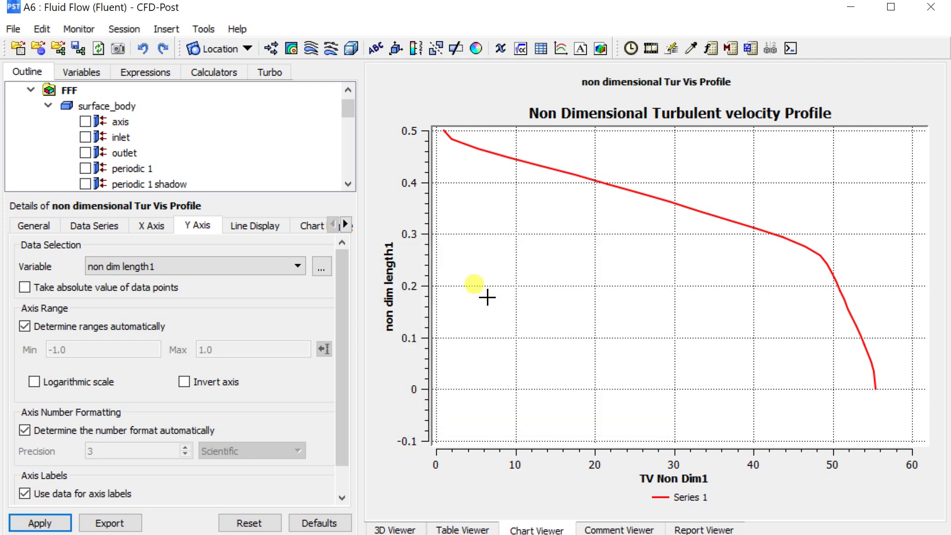